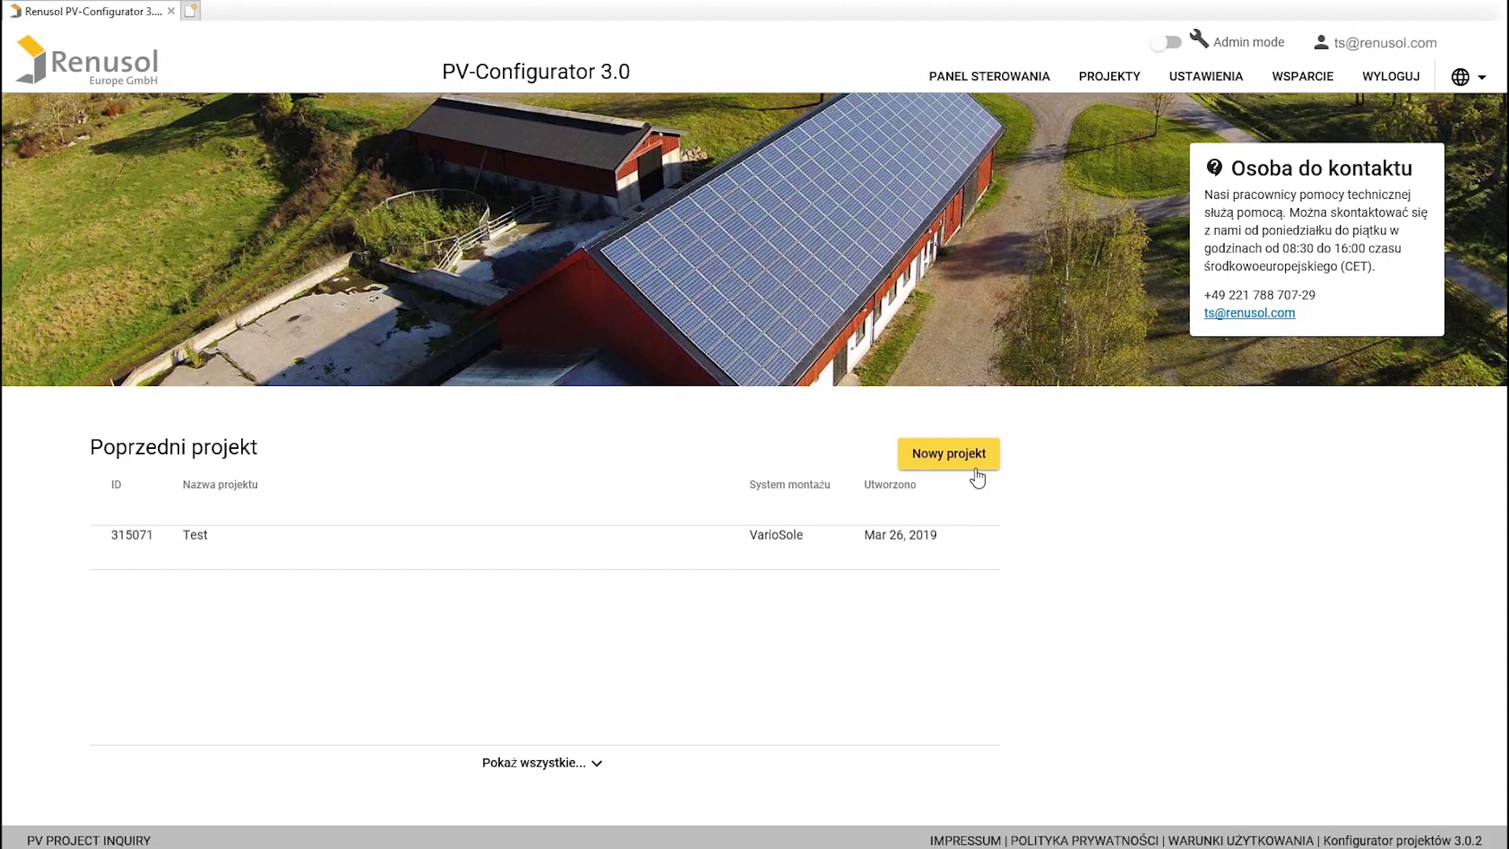
- Create a new project named Test with project number 01
{"action": "left_click", "coordinate": [975, 464]}
{"action": "type", "text": "Test"}
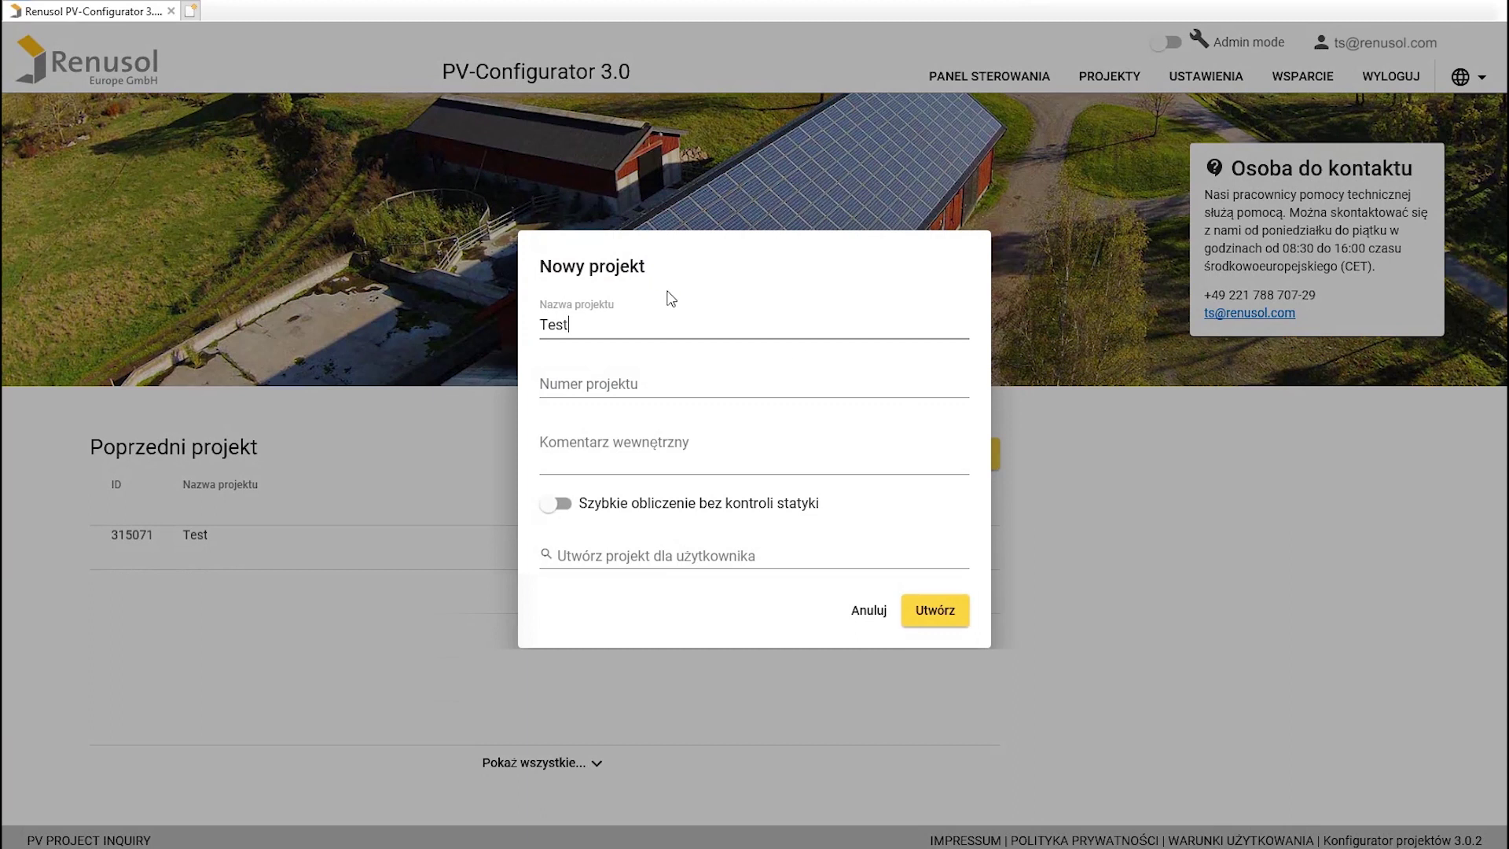
{"action": "left_click", "coordinate": [673, 378]}
{"action": "type", "text": "01"}
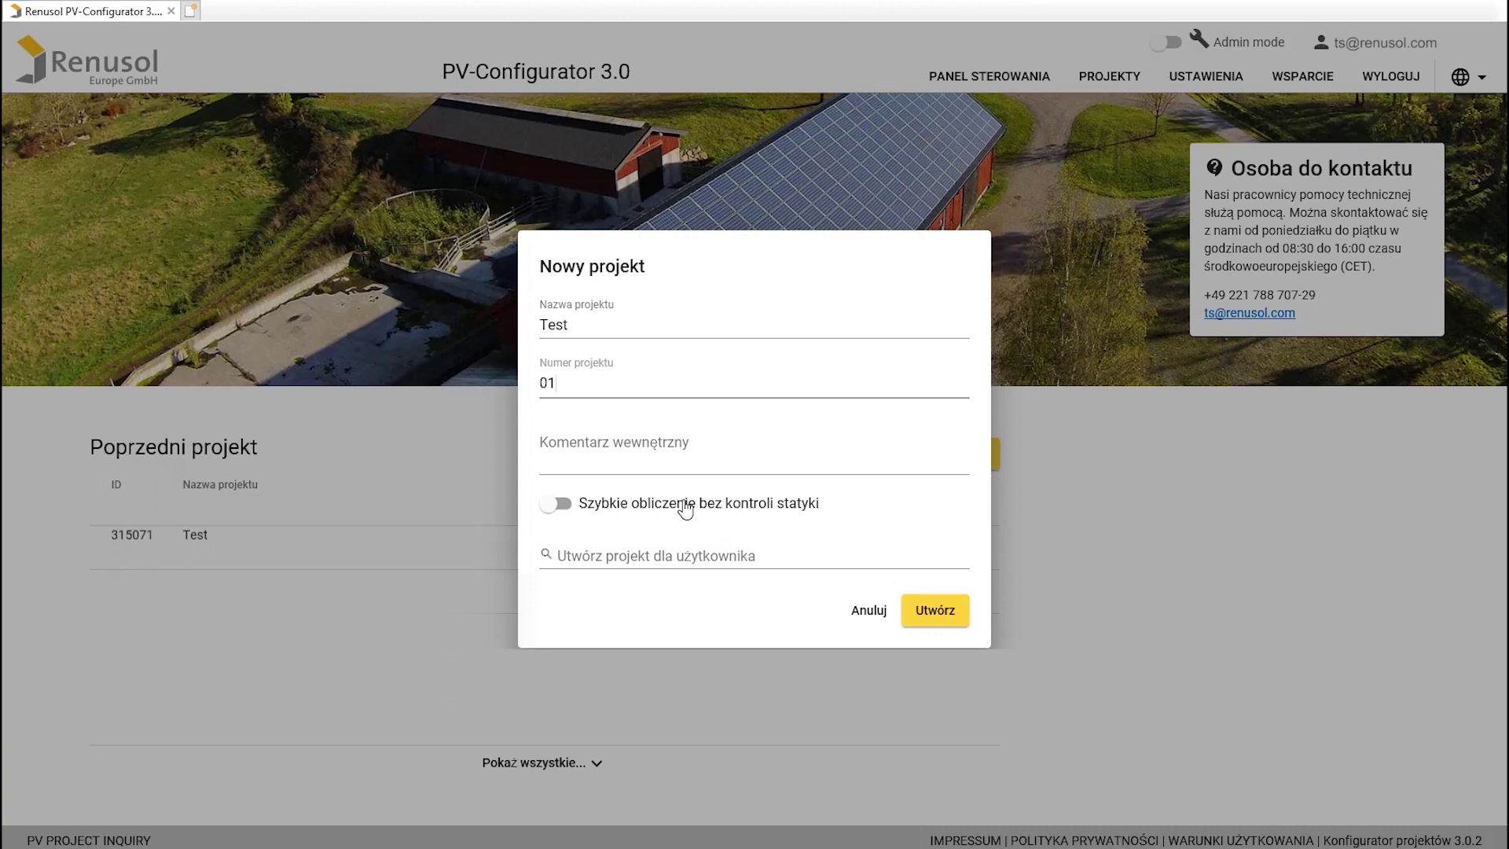
{"action": "left_click", "coordinate": [931, 614]}
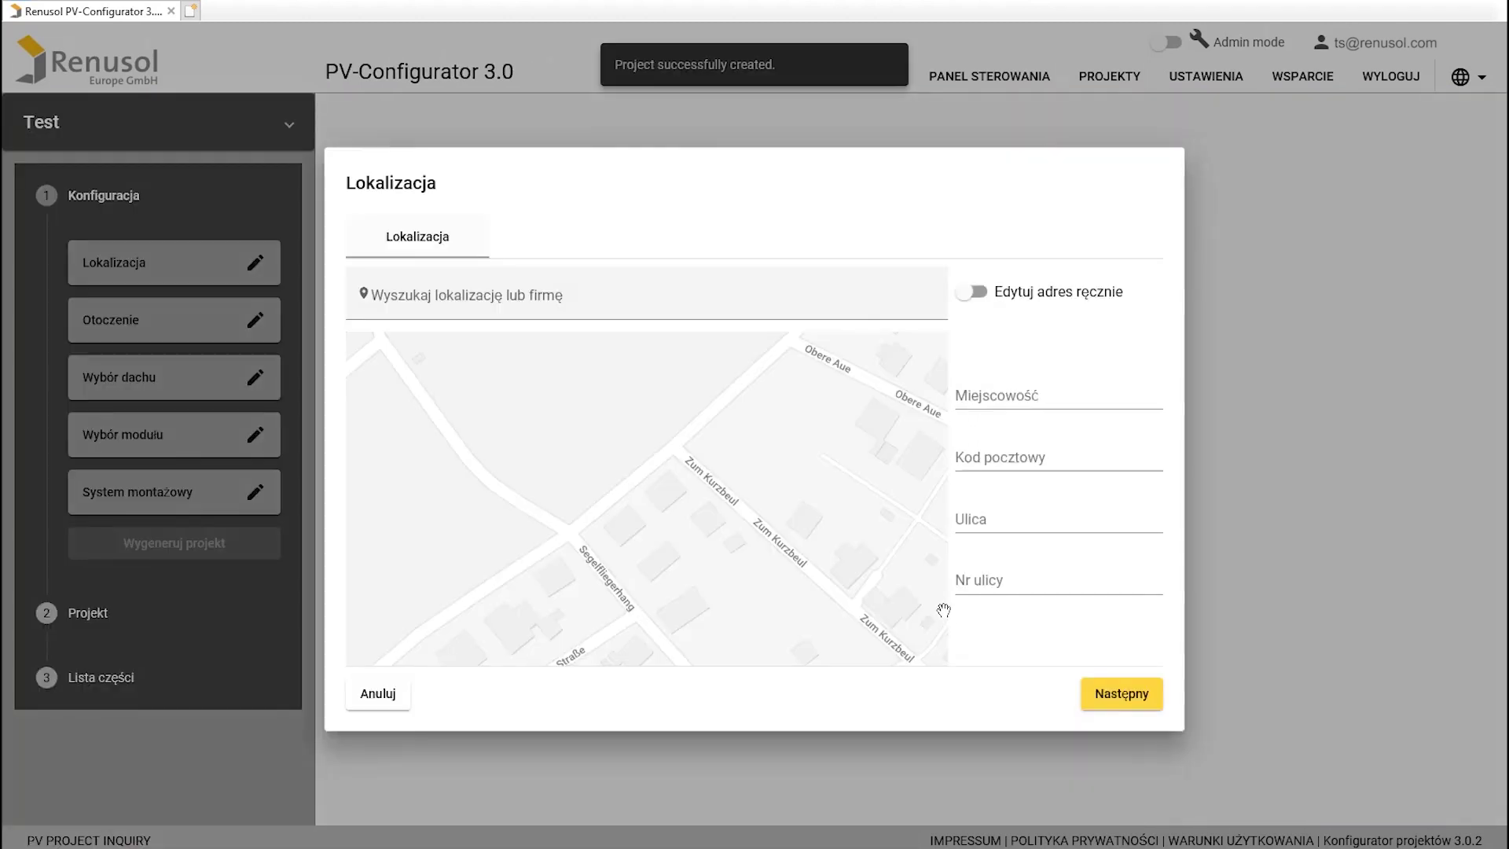
- Set the project location to Warszawa, Polen and continue to the surroundings settings
{"action": "left_click", "coordinate": [531, 299]}
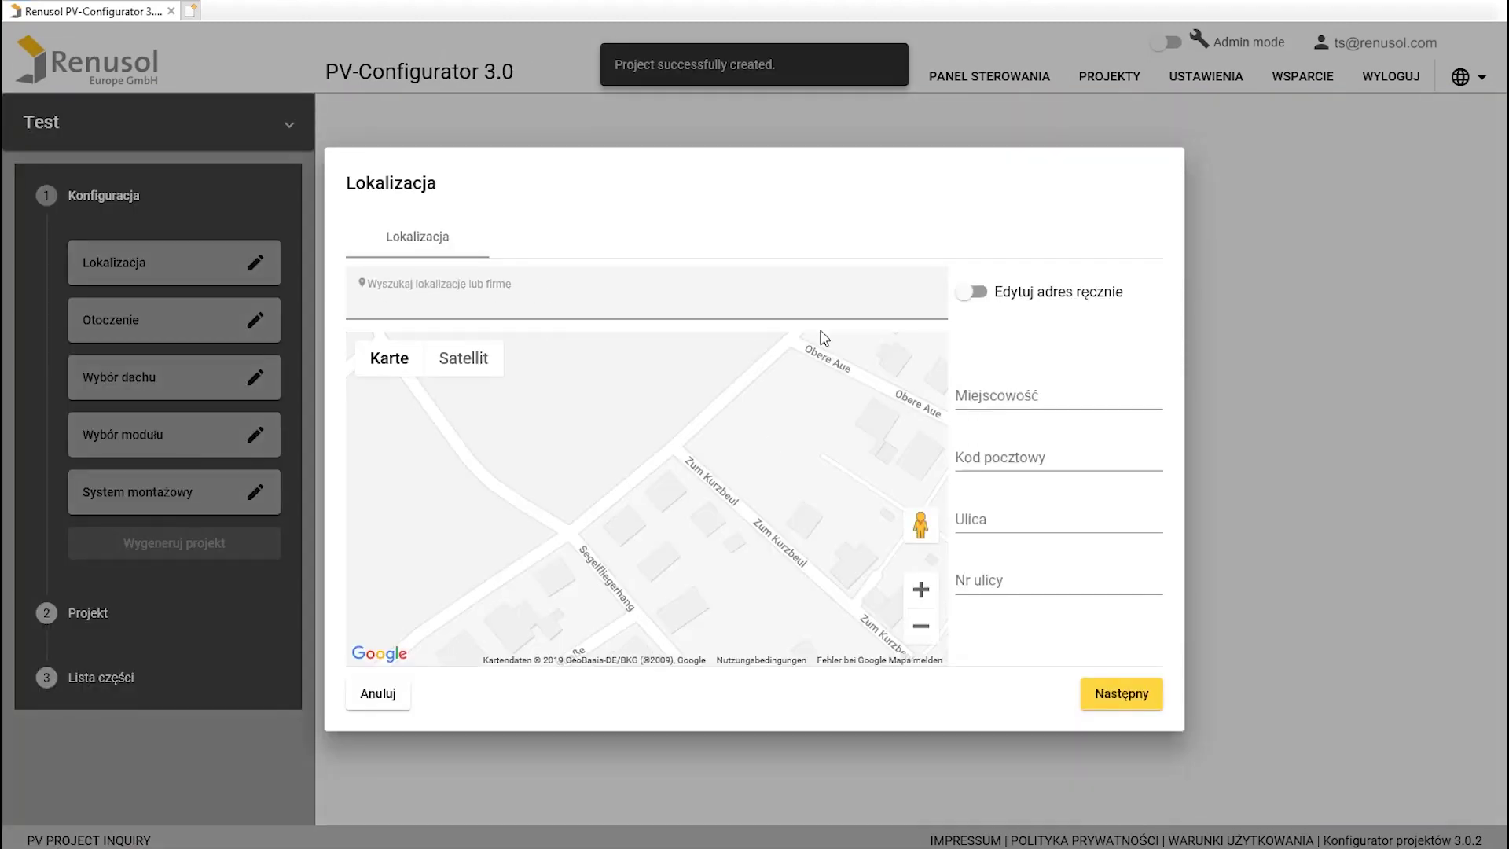
{"action": "type", "text": "Warszawa"}
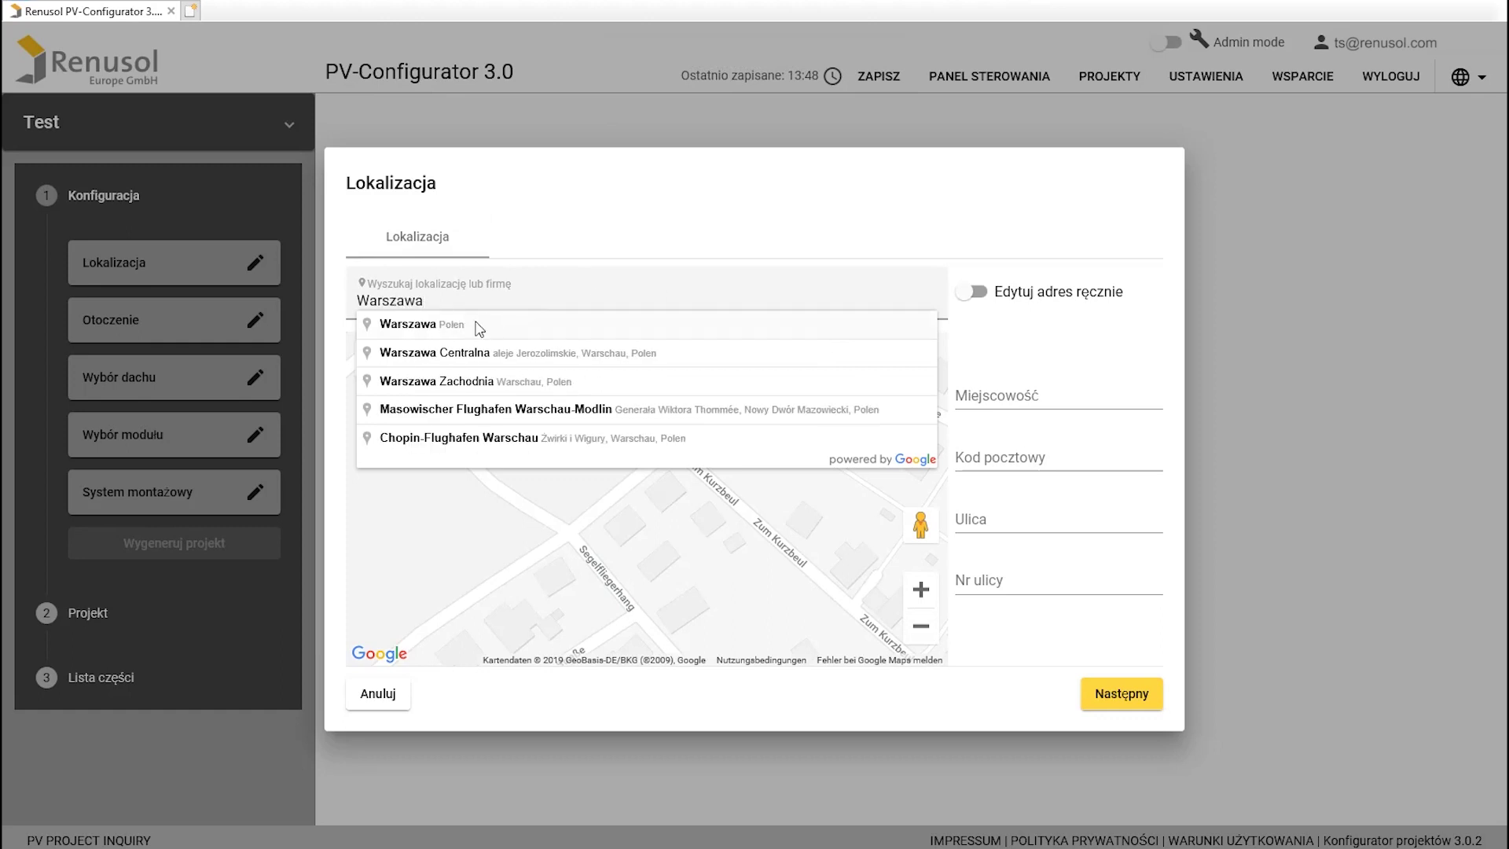
{"action": "left_click", "coordinate": [453, 331]}
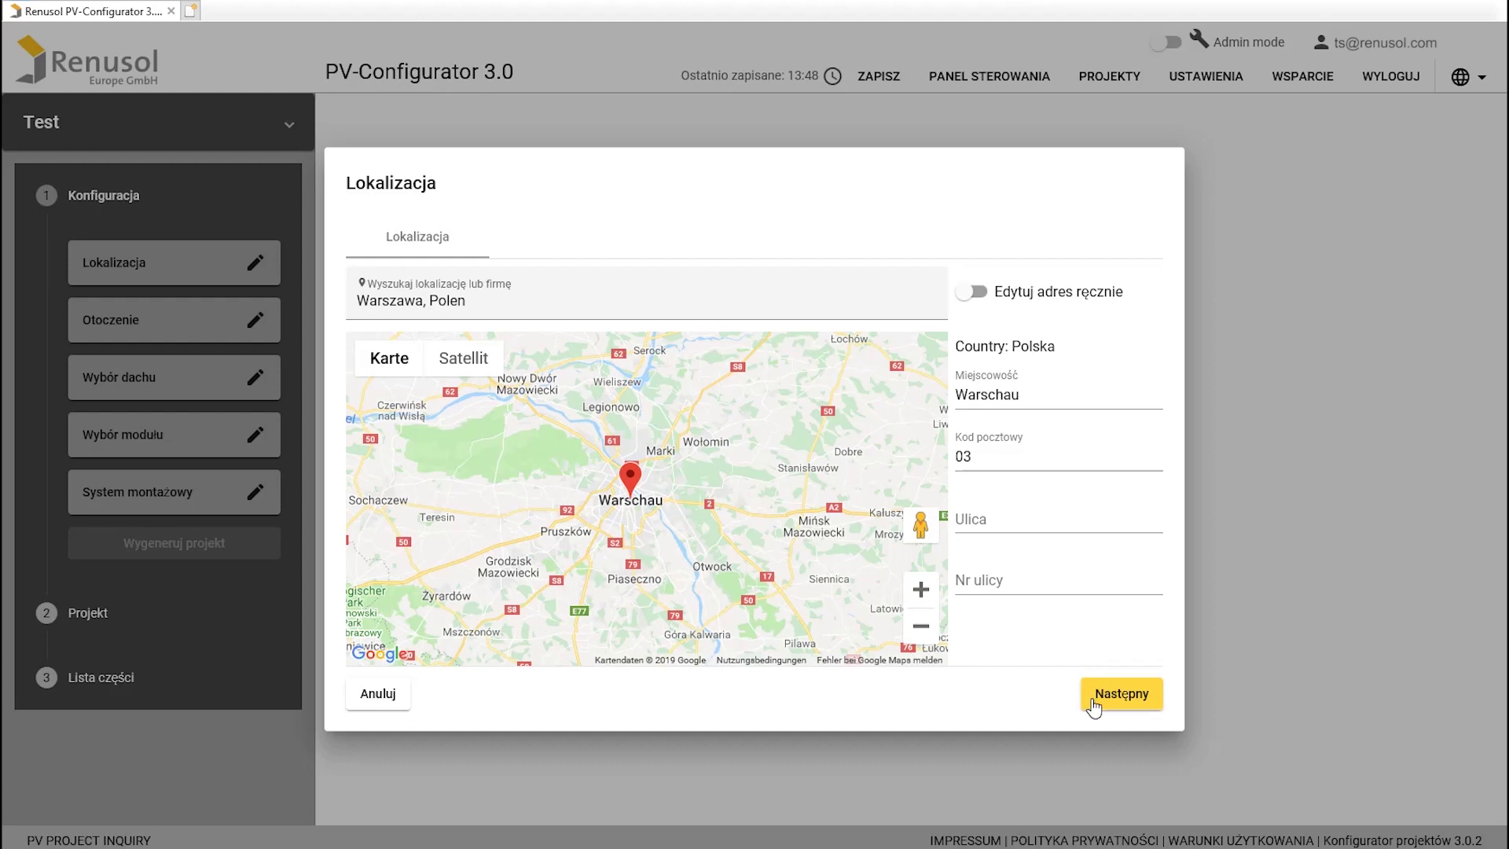
{"action": "left_click", "coordinate": [1139, 704]}
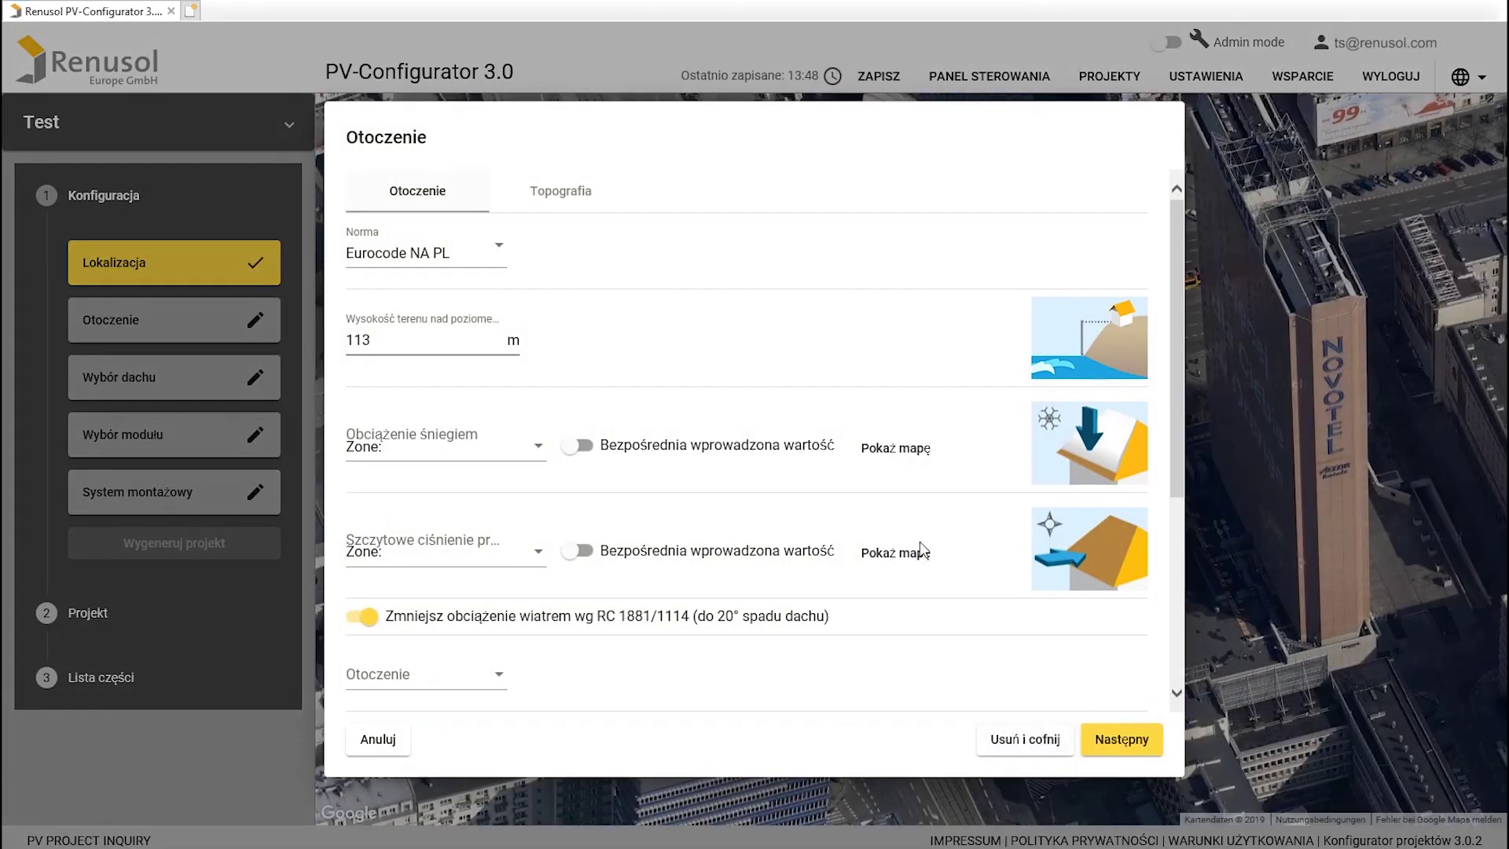
- Consult the snow load map, and set the snow load zone to Strefa 2 and the wind zone to Strefa wiatrowa 1
{"action": "left_click", "coordinate": [915, 456]}
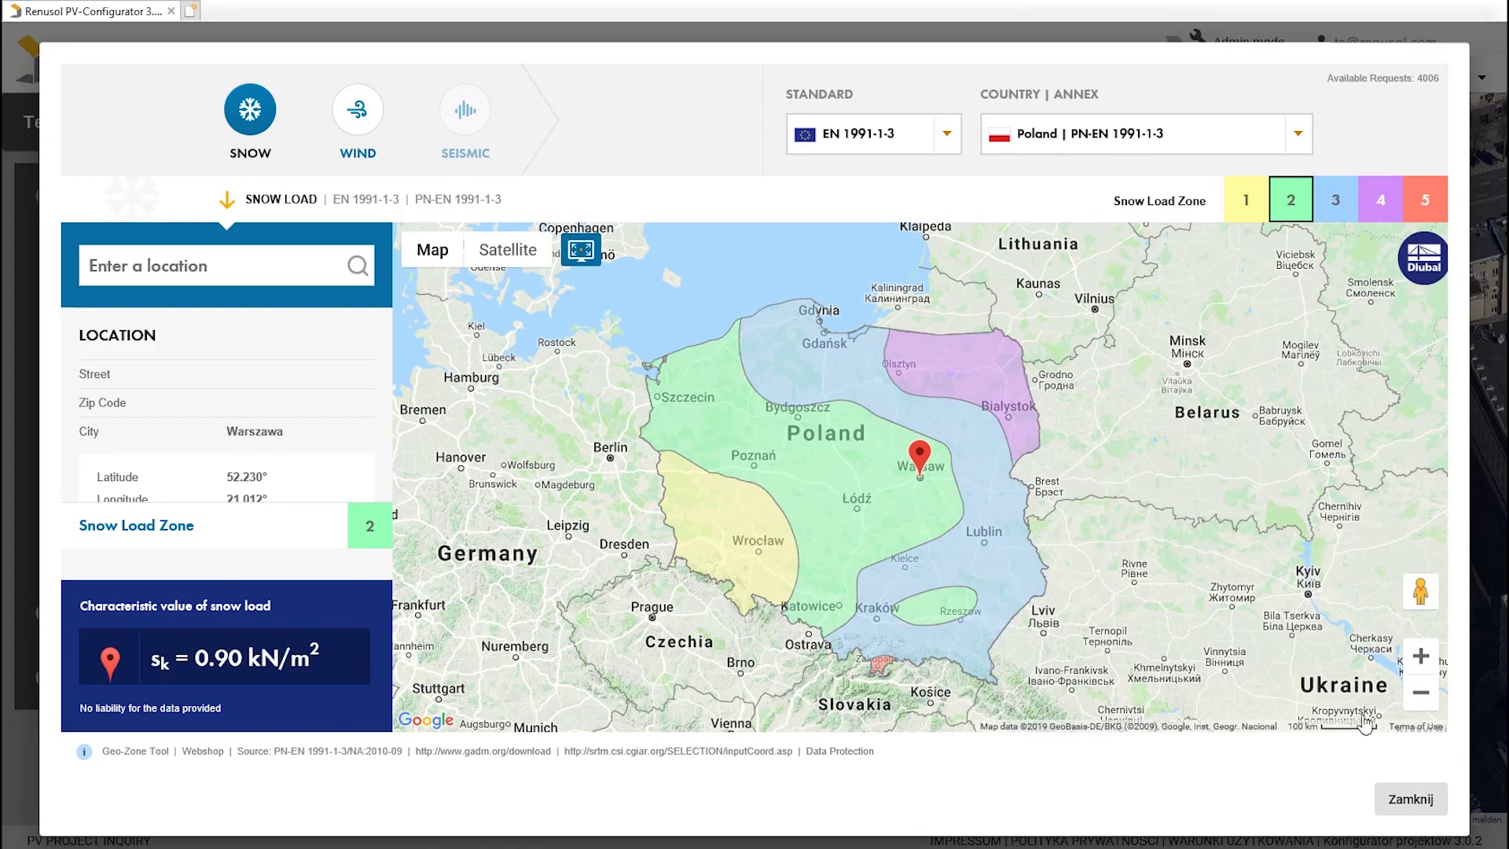
{"action": "left_click", "coordinate": [1421, 812]}
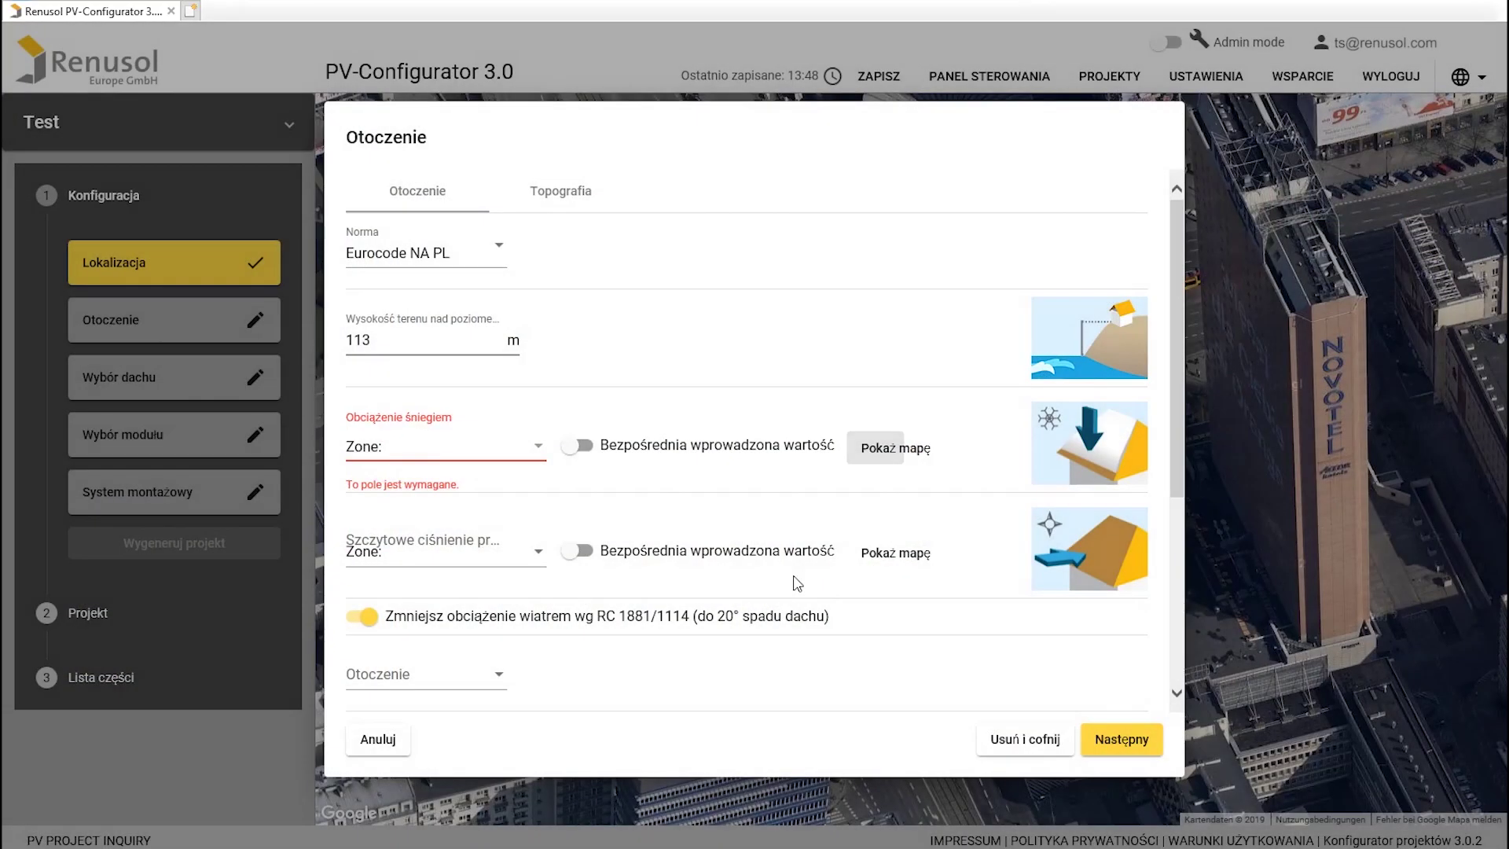
{"action": "left_click", "coordinate": [462, 455]}
{"action": "left_click", "coordinate": [410, 532]}
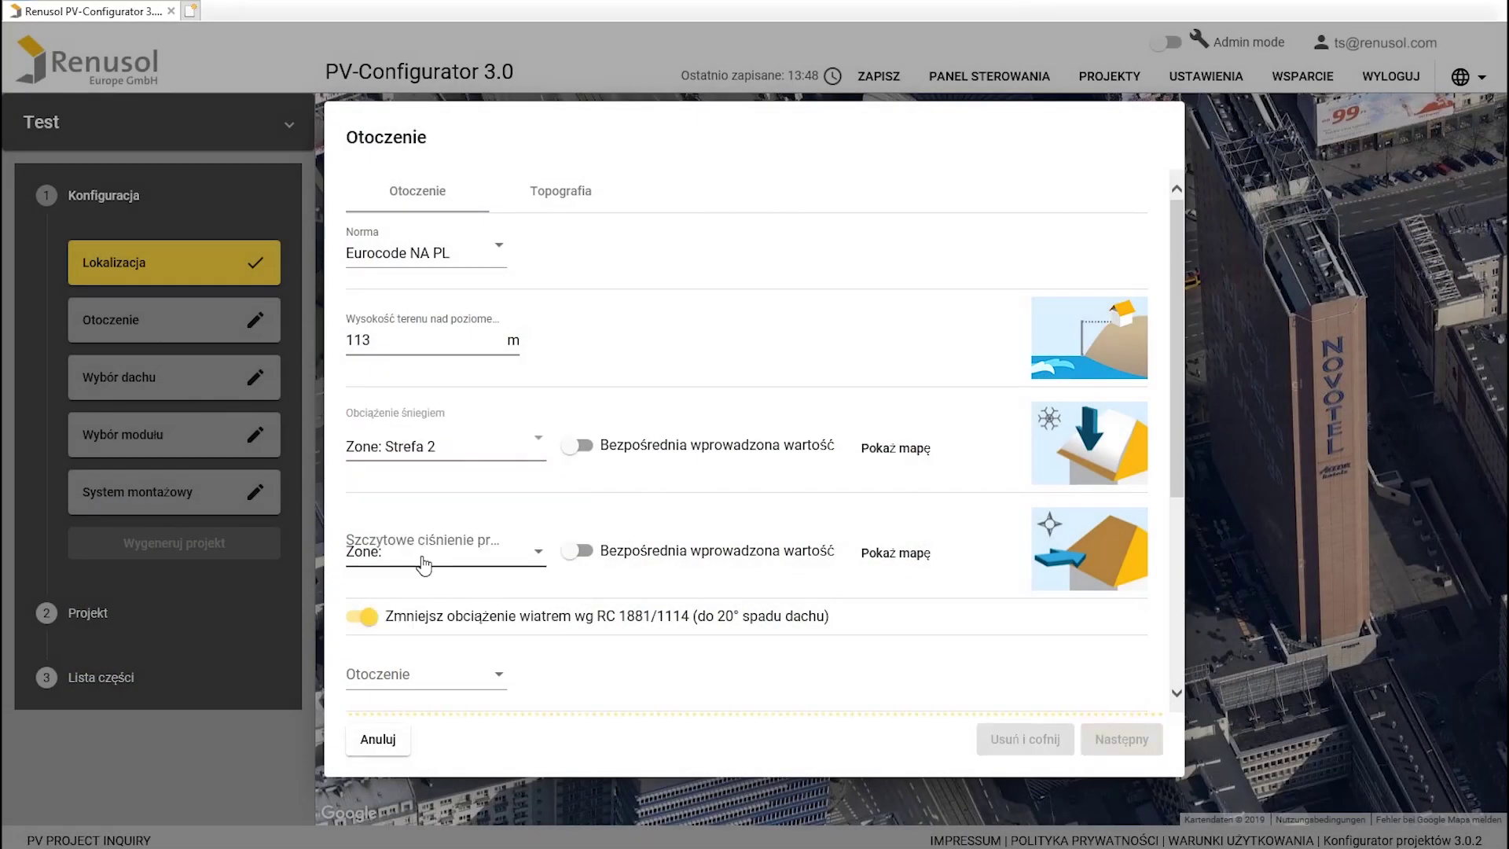
{"action": "left_click", "coordinate": [510, 558]}
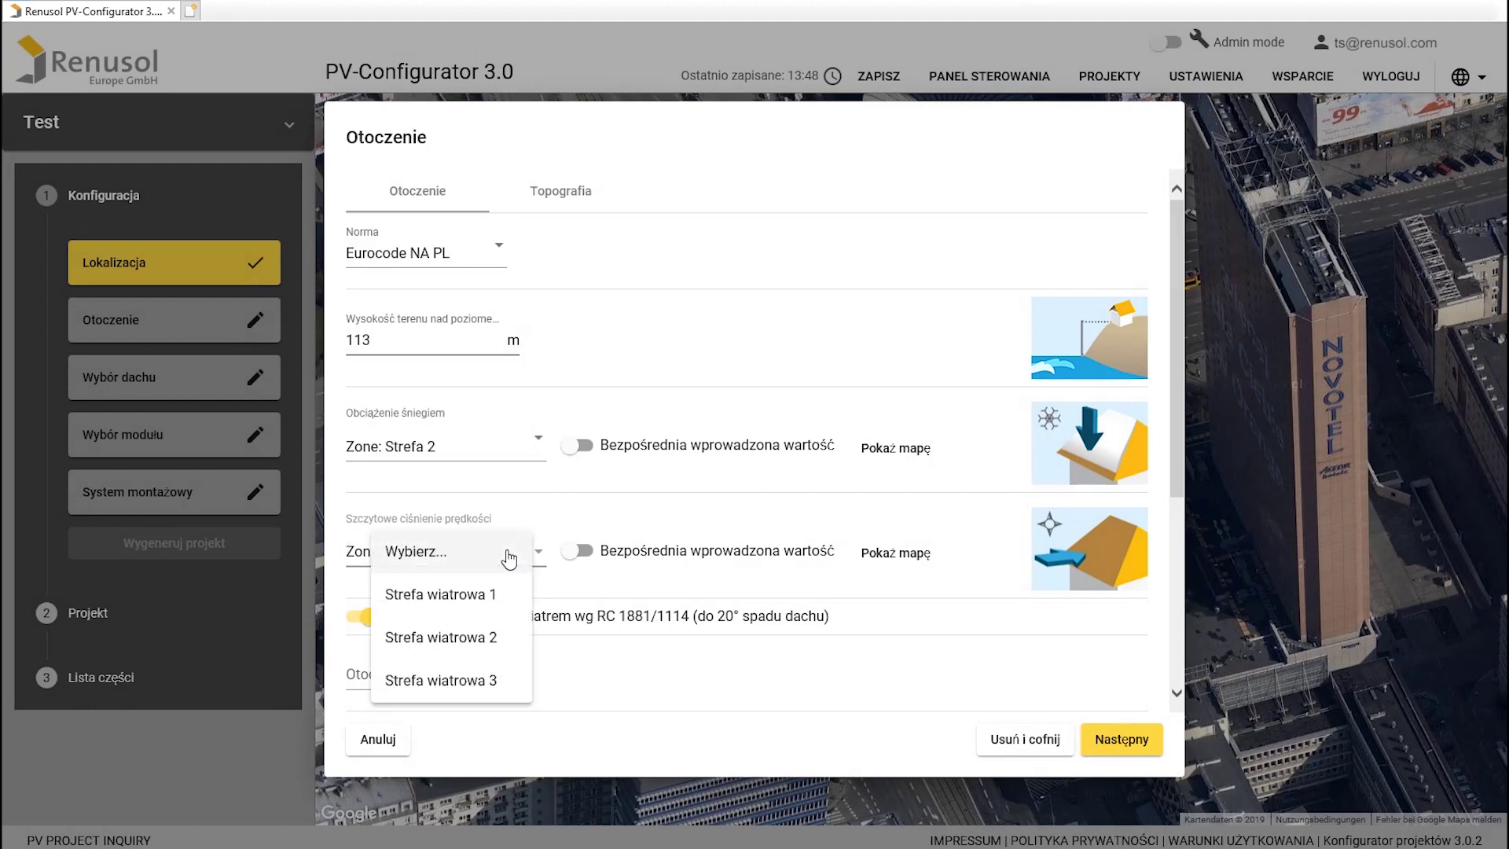
{"action": "left_click", "coordinate": [462, 594]}
- Set the terrain category to Teren IV and the surroundings to normalne
{"action": "scroll", "coordinate": [462, 602], "scroll_direction": "down", "scroll_amount": 4}
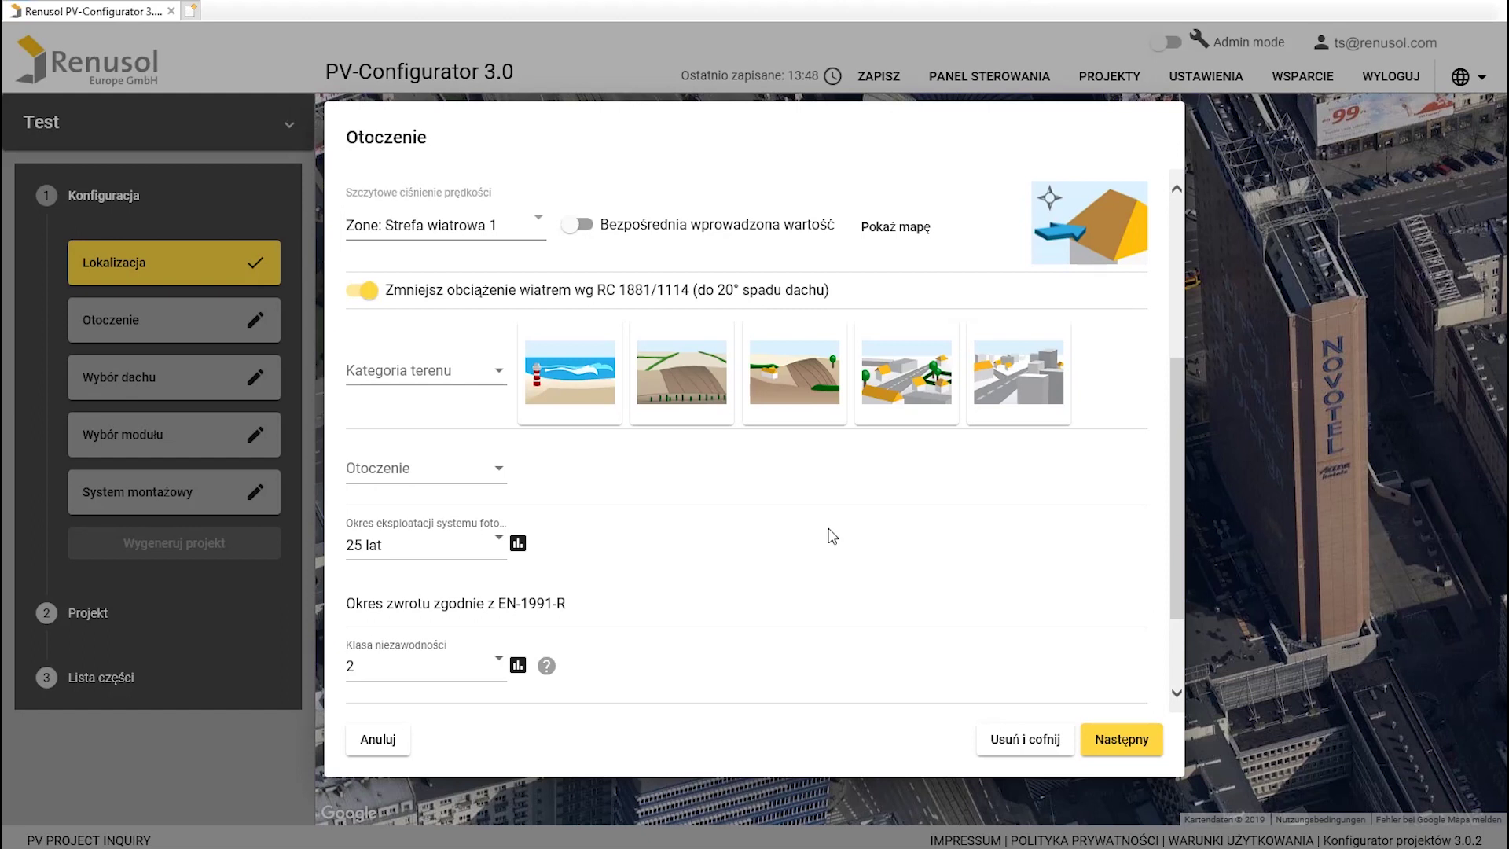
{"action": "left_click", "coordinate": [577, 225]}
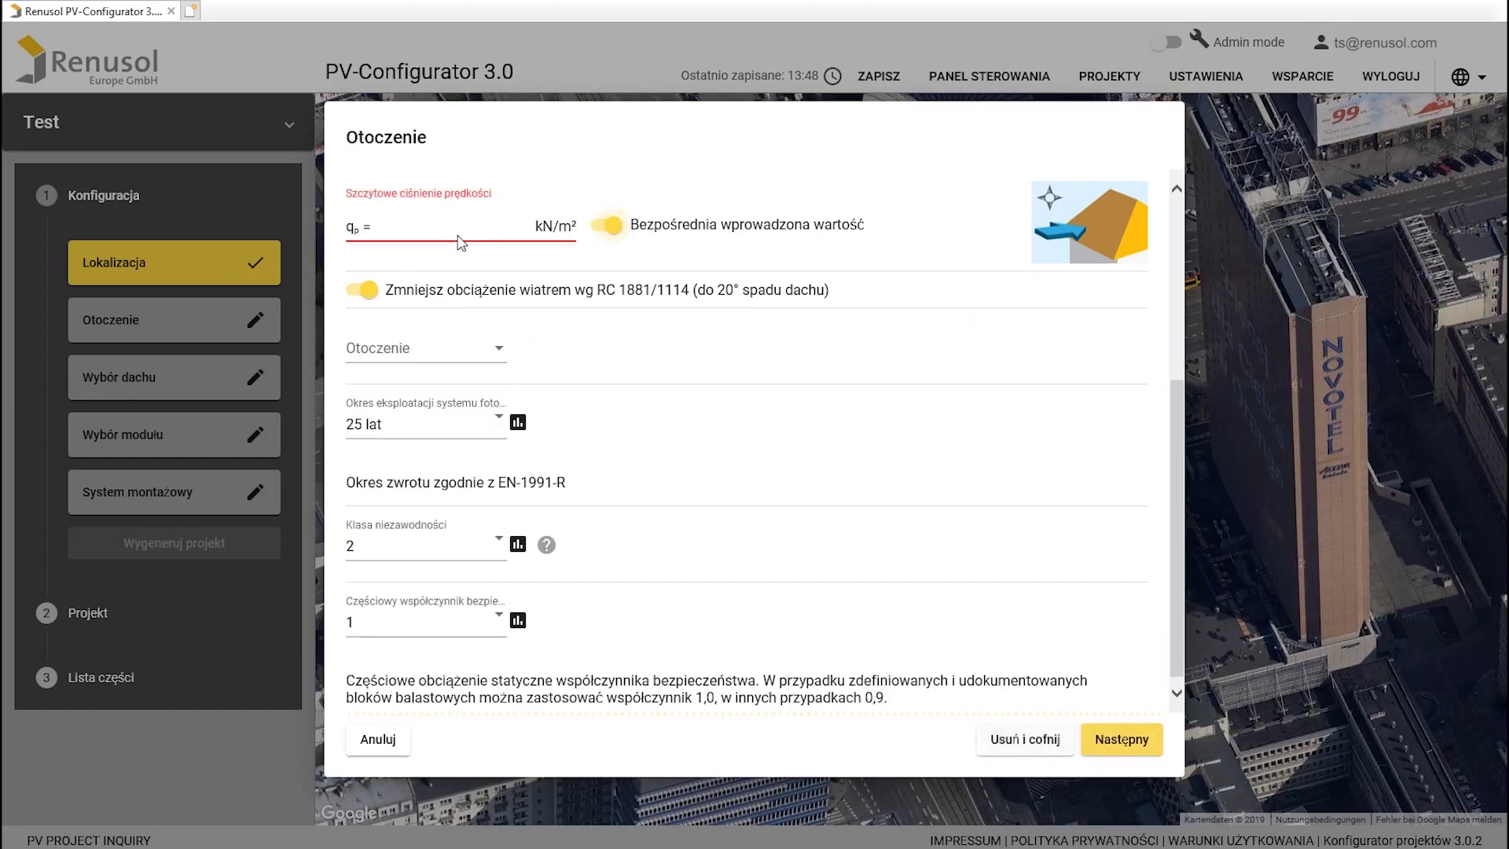
{"action": "left_click", "coordinate": [613, 234]}
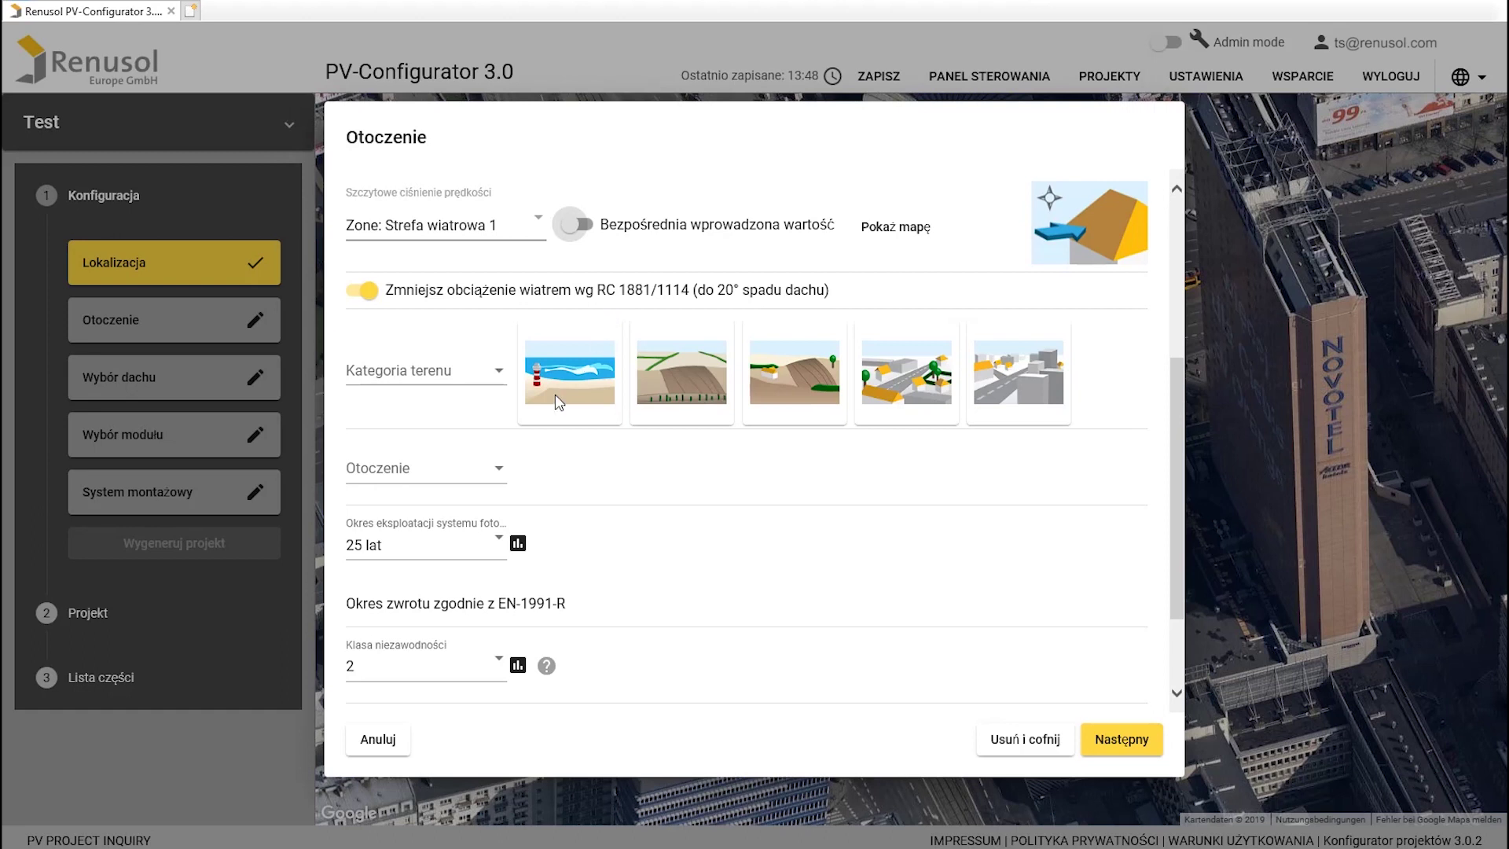
{"action": "left_click", "coordinate": [495, 385]}
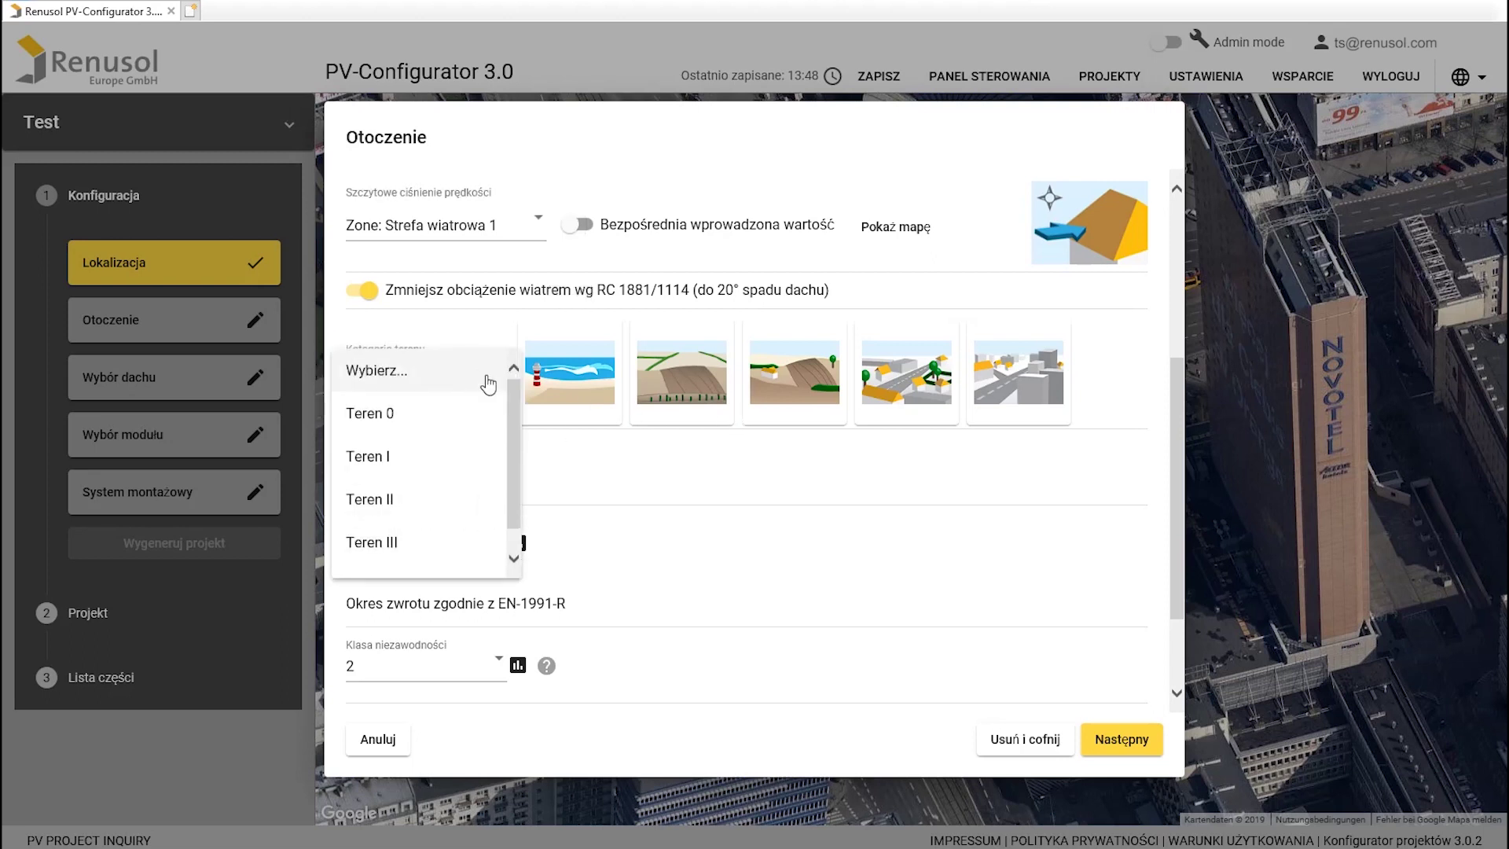
{"action": "left_click", "coordinate": [374, 545]}
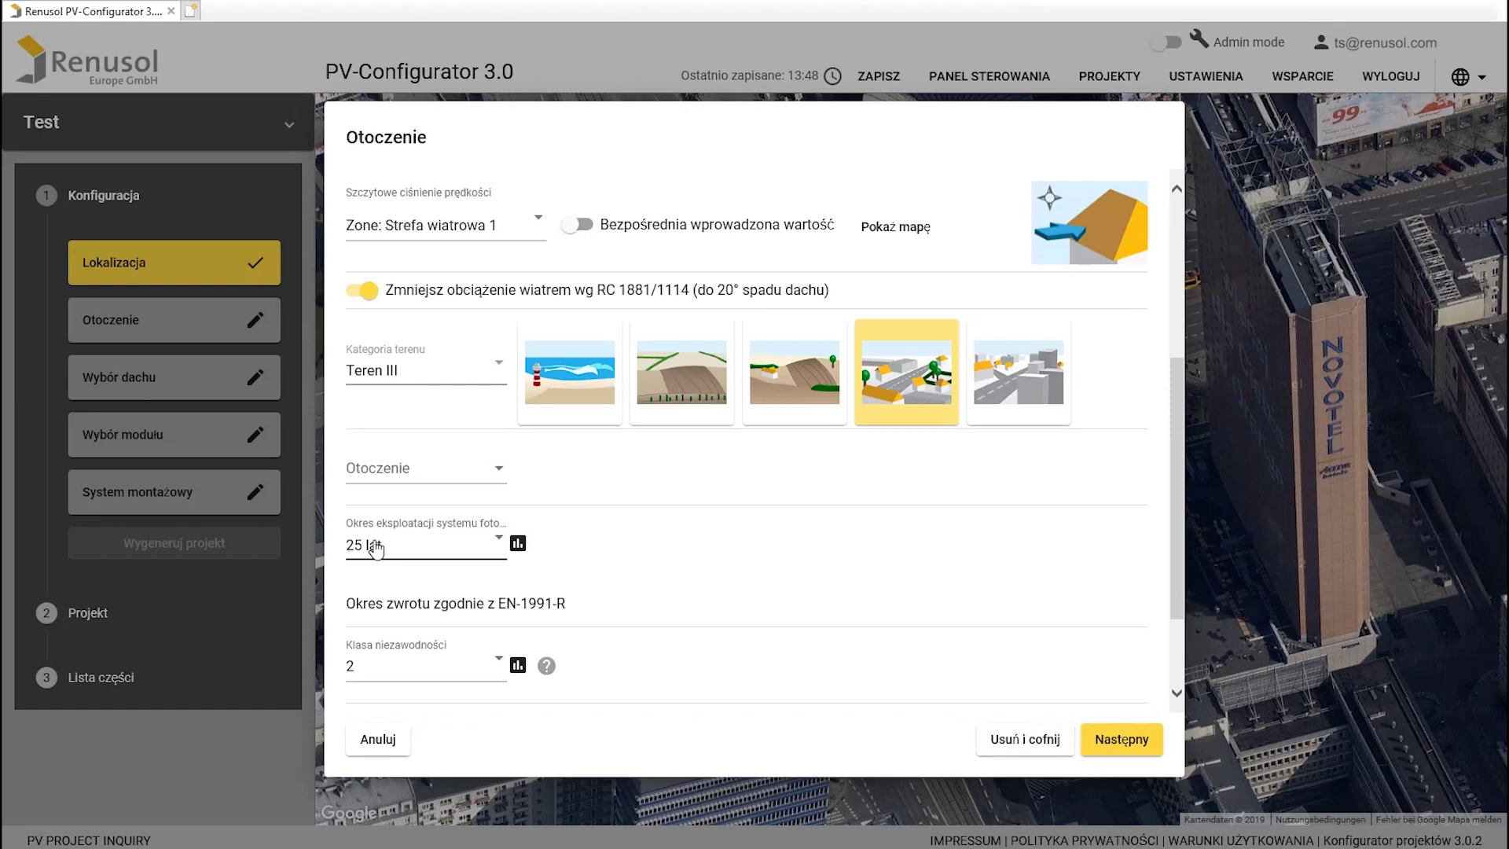
{"action": "left_click", "coordinate": [1034, 384]}
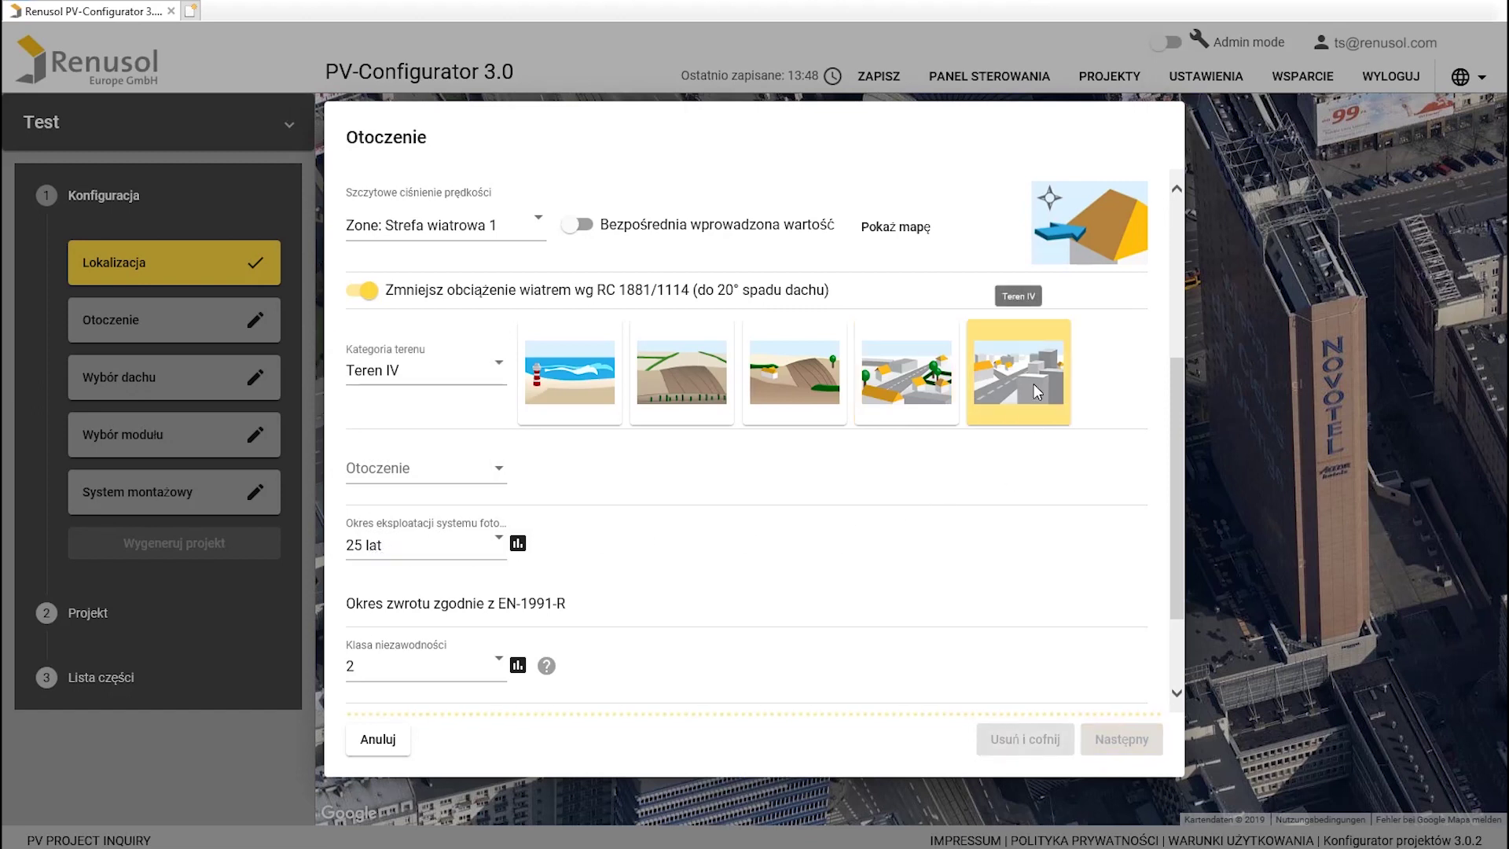
{"action": "left_click", "coordinate": [452, 476]}
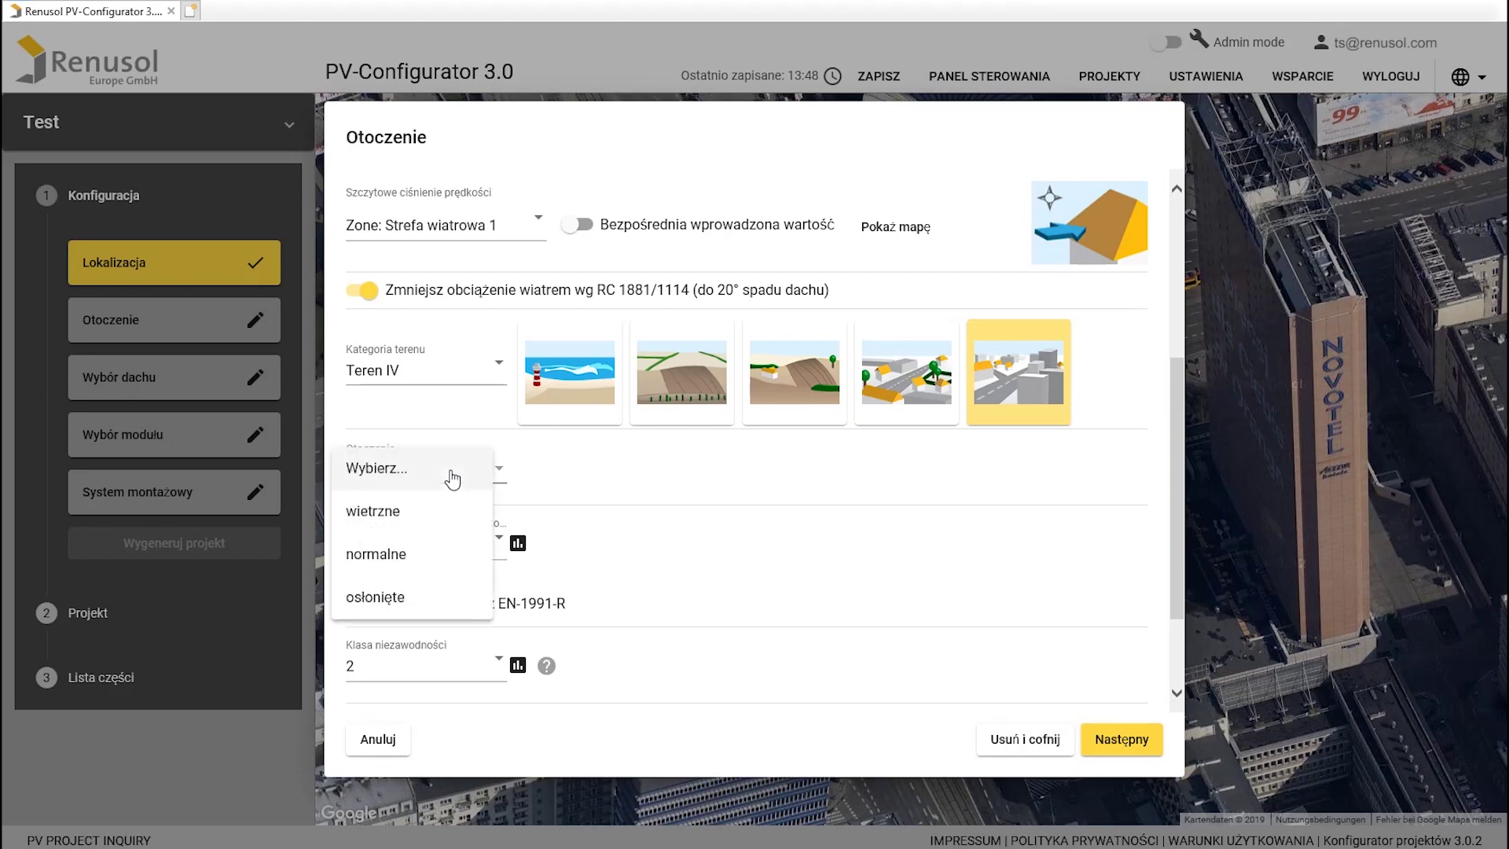
{"action": "left_click", "coordinate": [388, 565]}
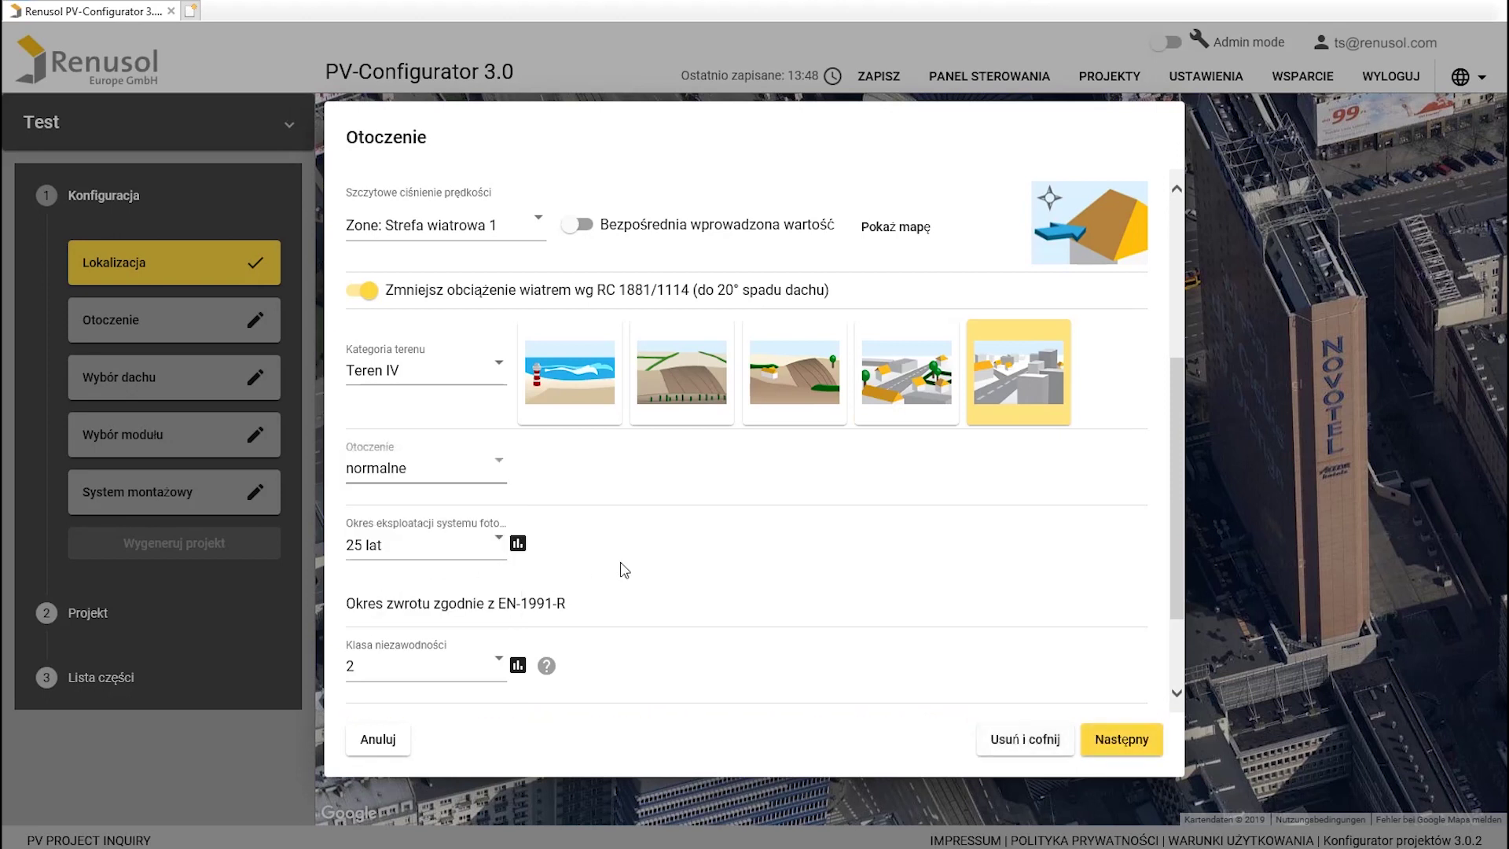
- Keep the 25 lat service life, reliability class 2 and partial safety factor 1, and accept the Nienarażony topography
{"action": "scroll", "coordinate": [621, 566], "scroll_direction": "down", "scroll_amount": 3}
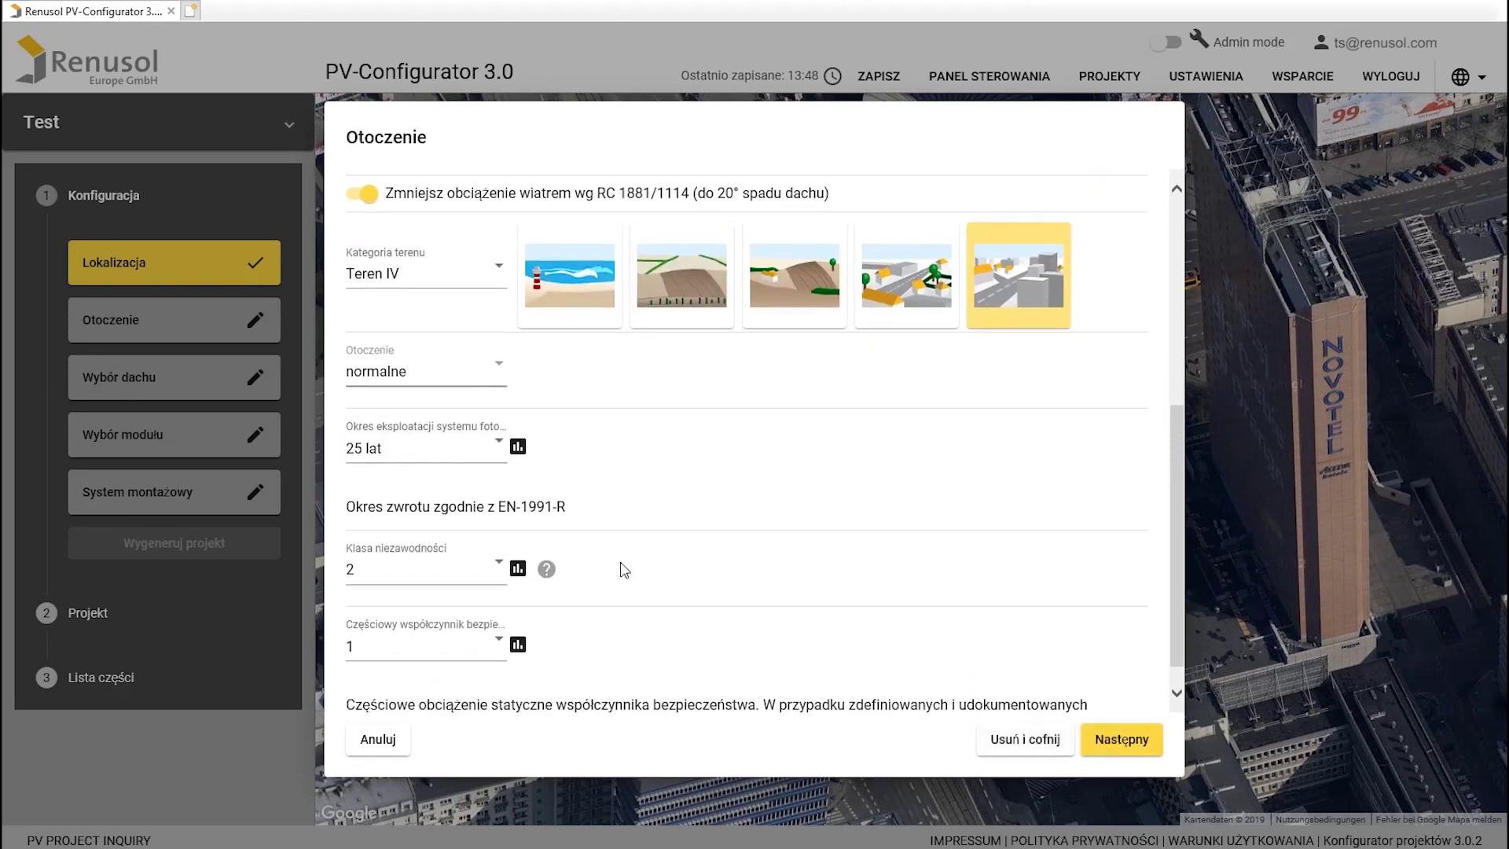
{"action": "left_click", "coordinate": [444, 430]}
{"action": "left_click", "coordinate": [443, 428]}
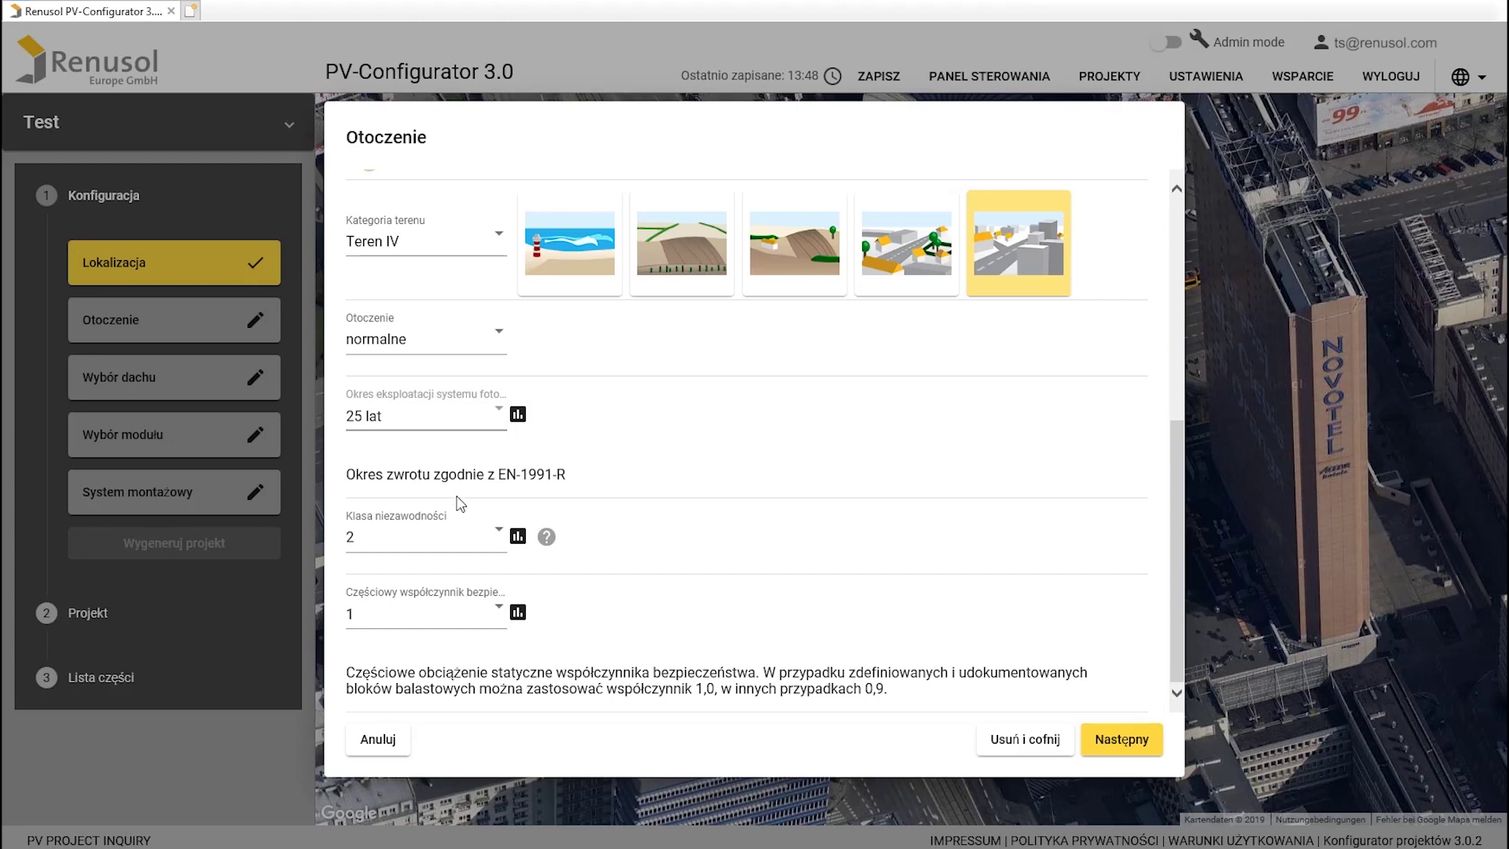
{"action": "left_click", "coordinate": [455, 550]}
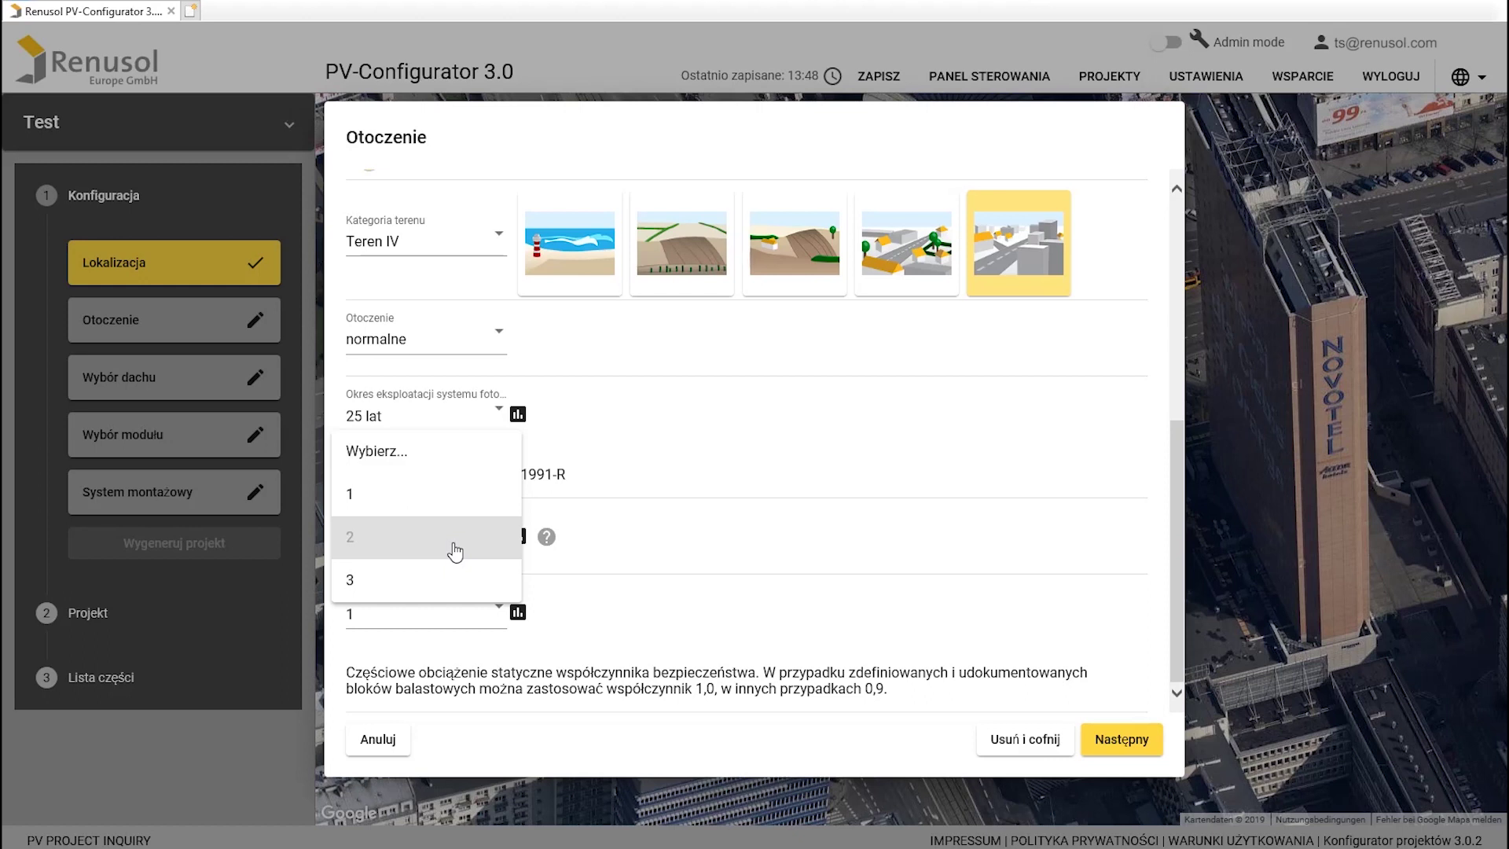
{"action": "left_click", "coordinate": [456, 550]}
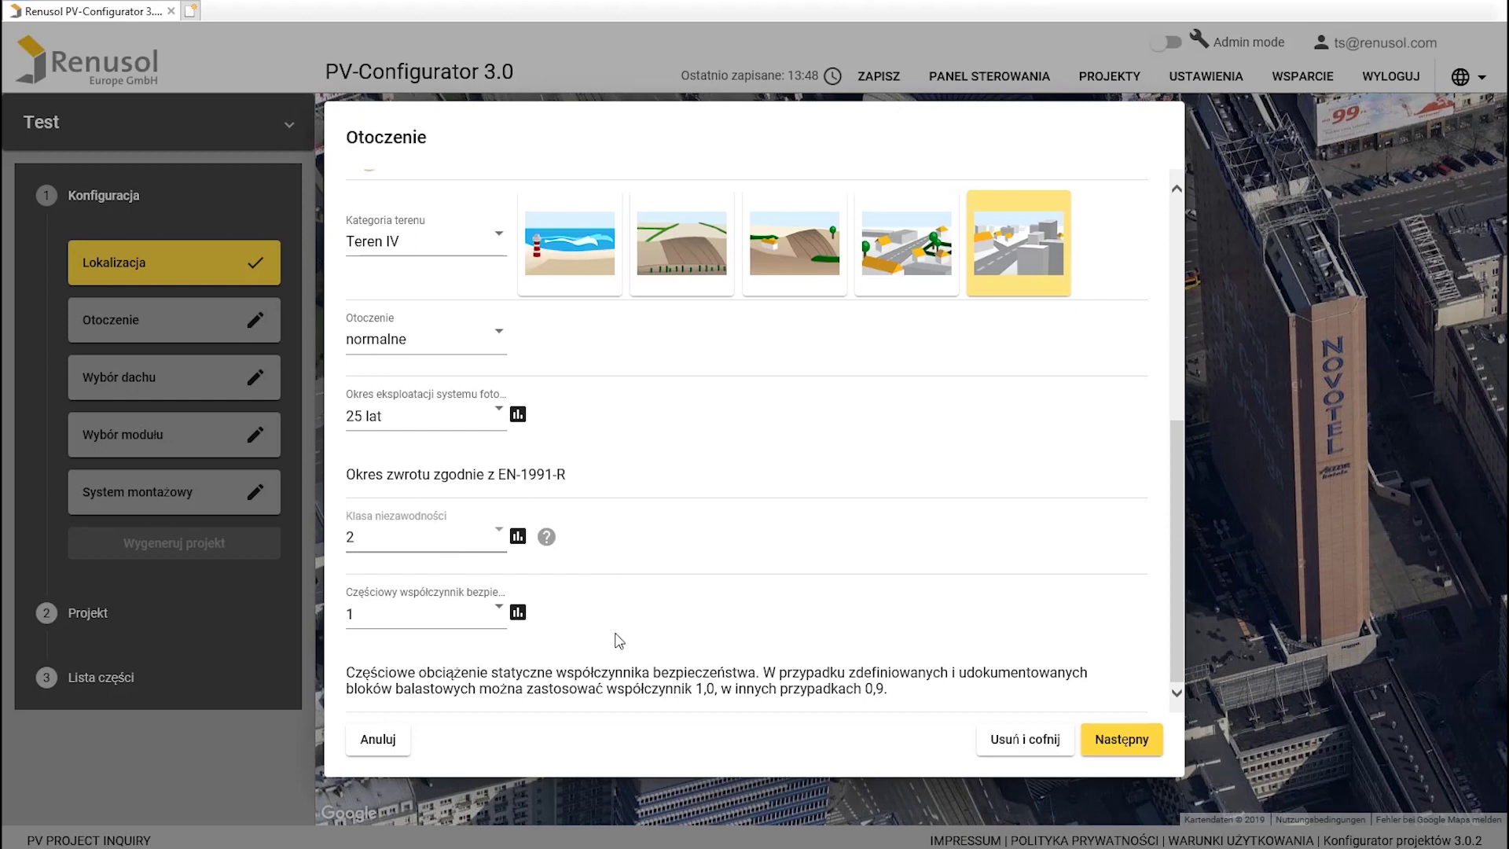
{"action": "left_click", "coordinate": [440, 620]}
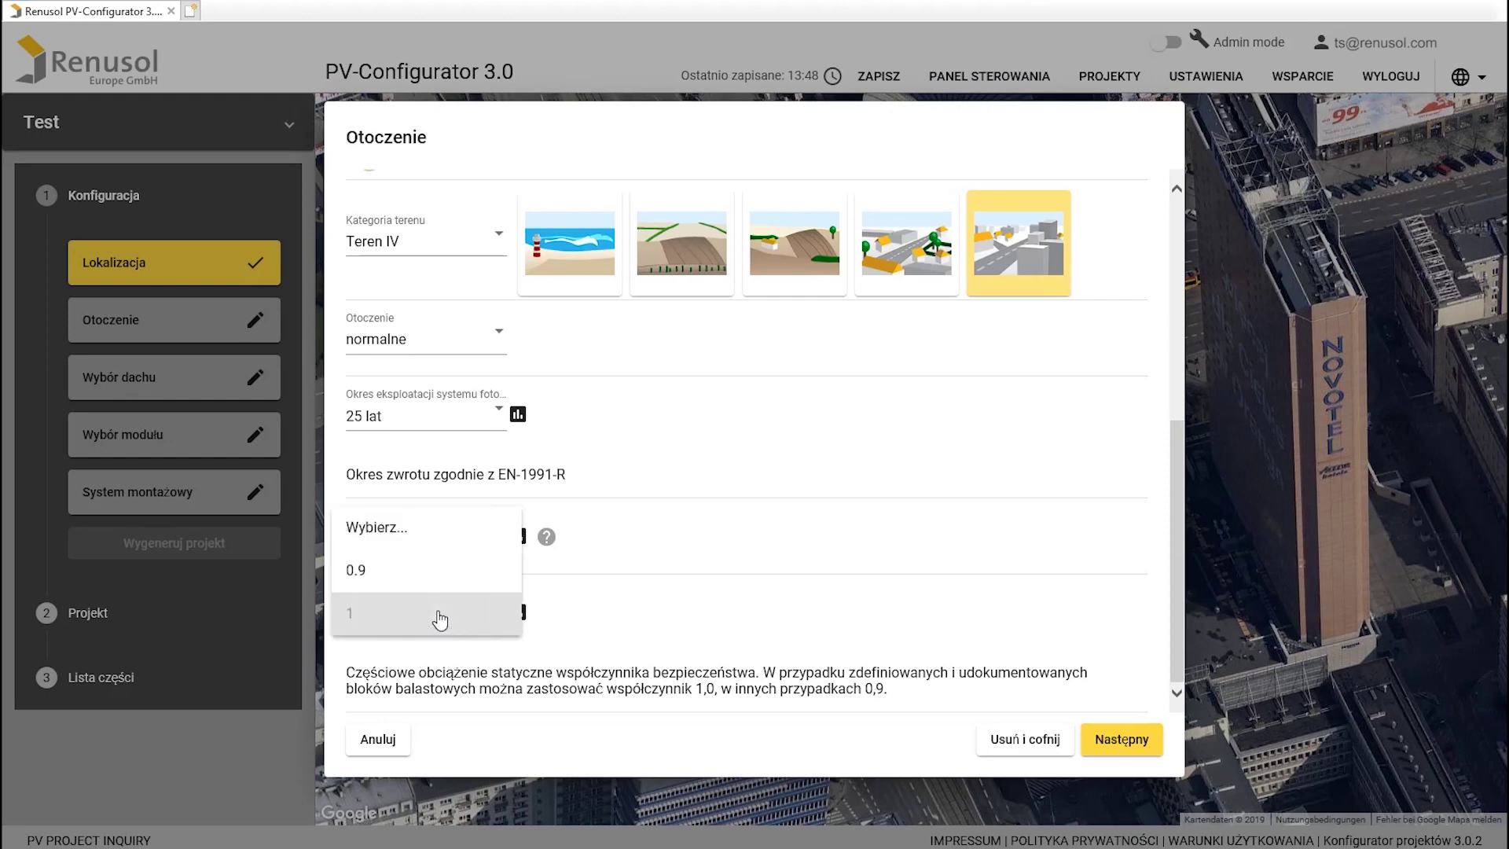
{"action": "left_click", "coordinate": [440, 620]}
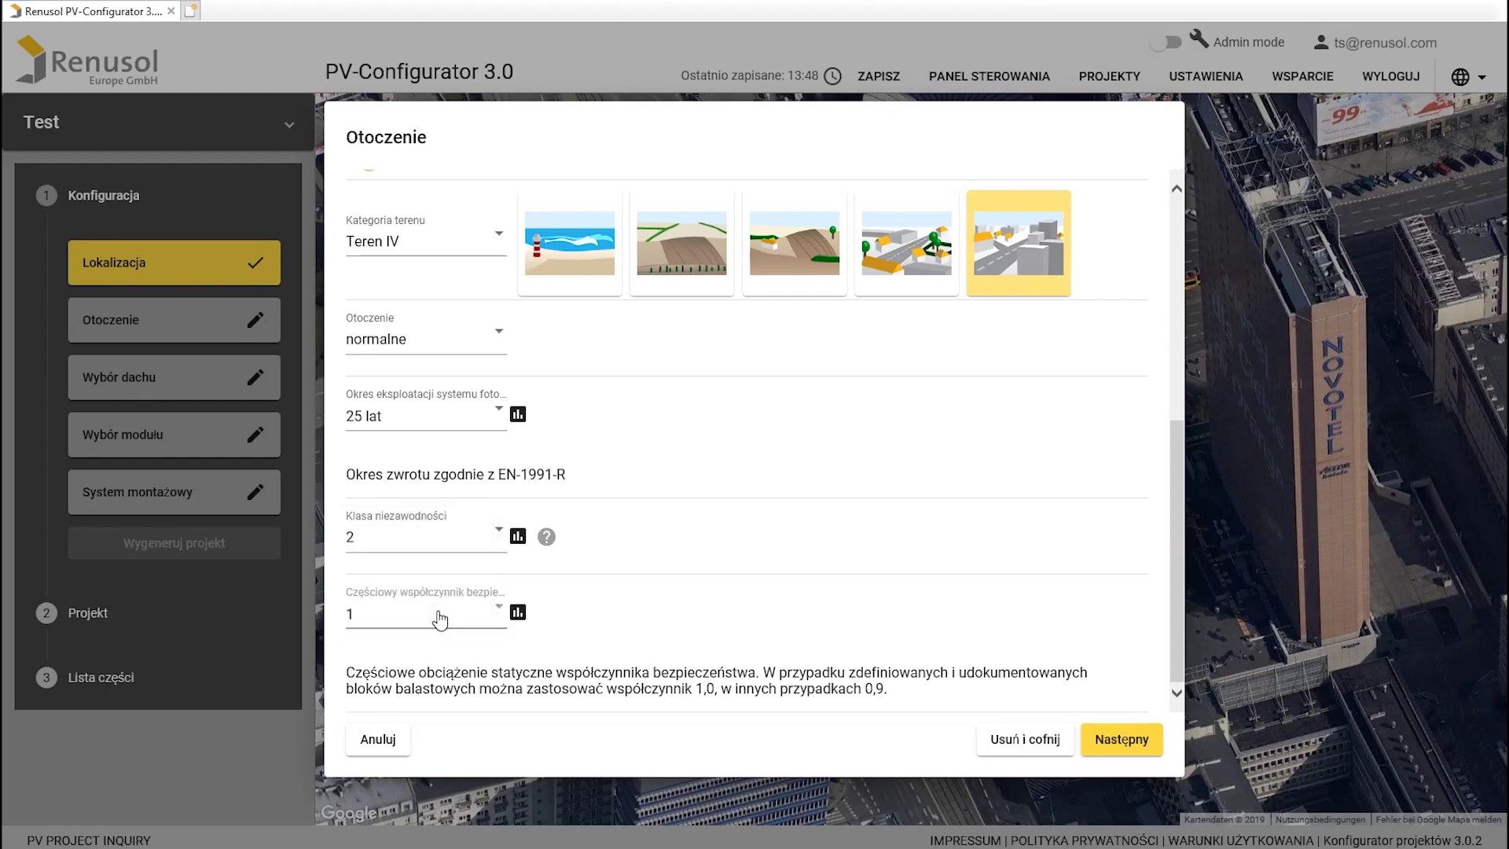
{"action": "left_click", "coordinate": [1122, 738]}
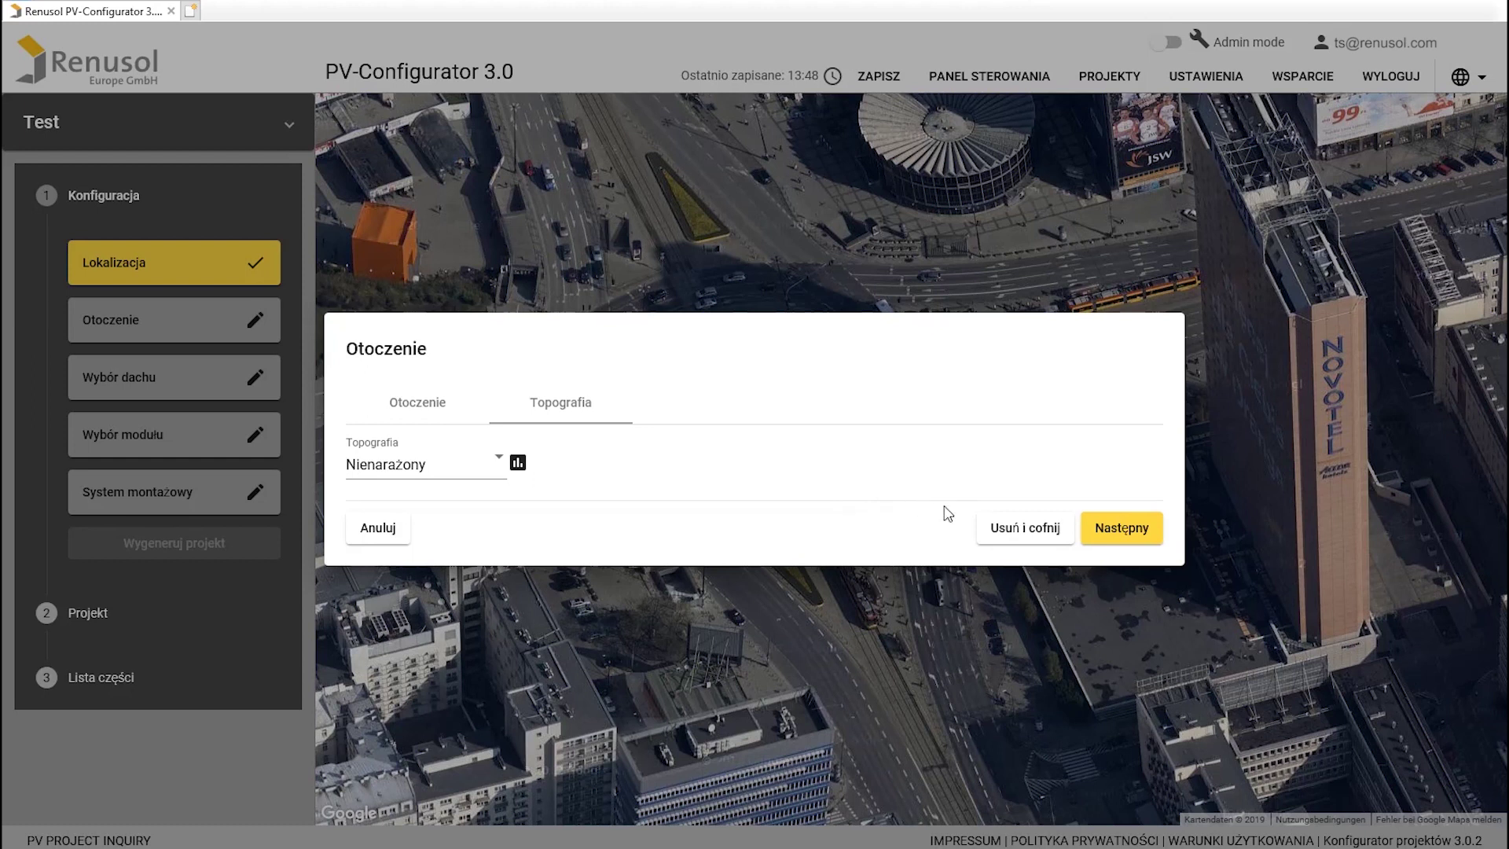
{"action": "left_click", "coordinate": [1145, 533]}
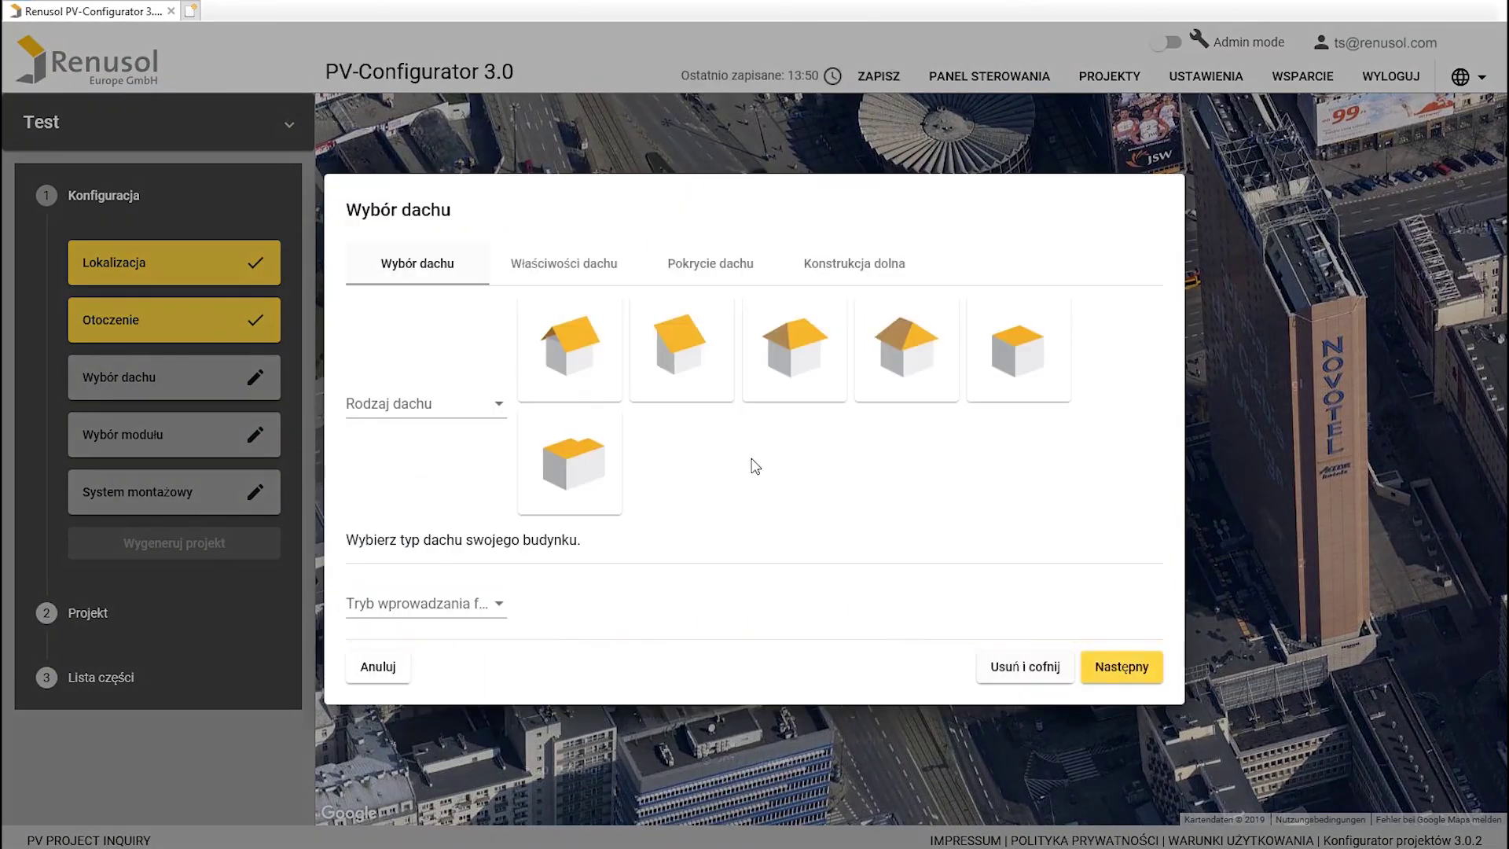
- Choose Dach dwuspadowy as the roof type with manual data entry, and continue to the roof properties
{"action": "left_click", "coordinate": [431, 406]}
{"action": "left_click", "coordinate": [439, 450]}
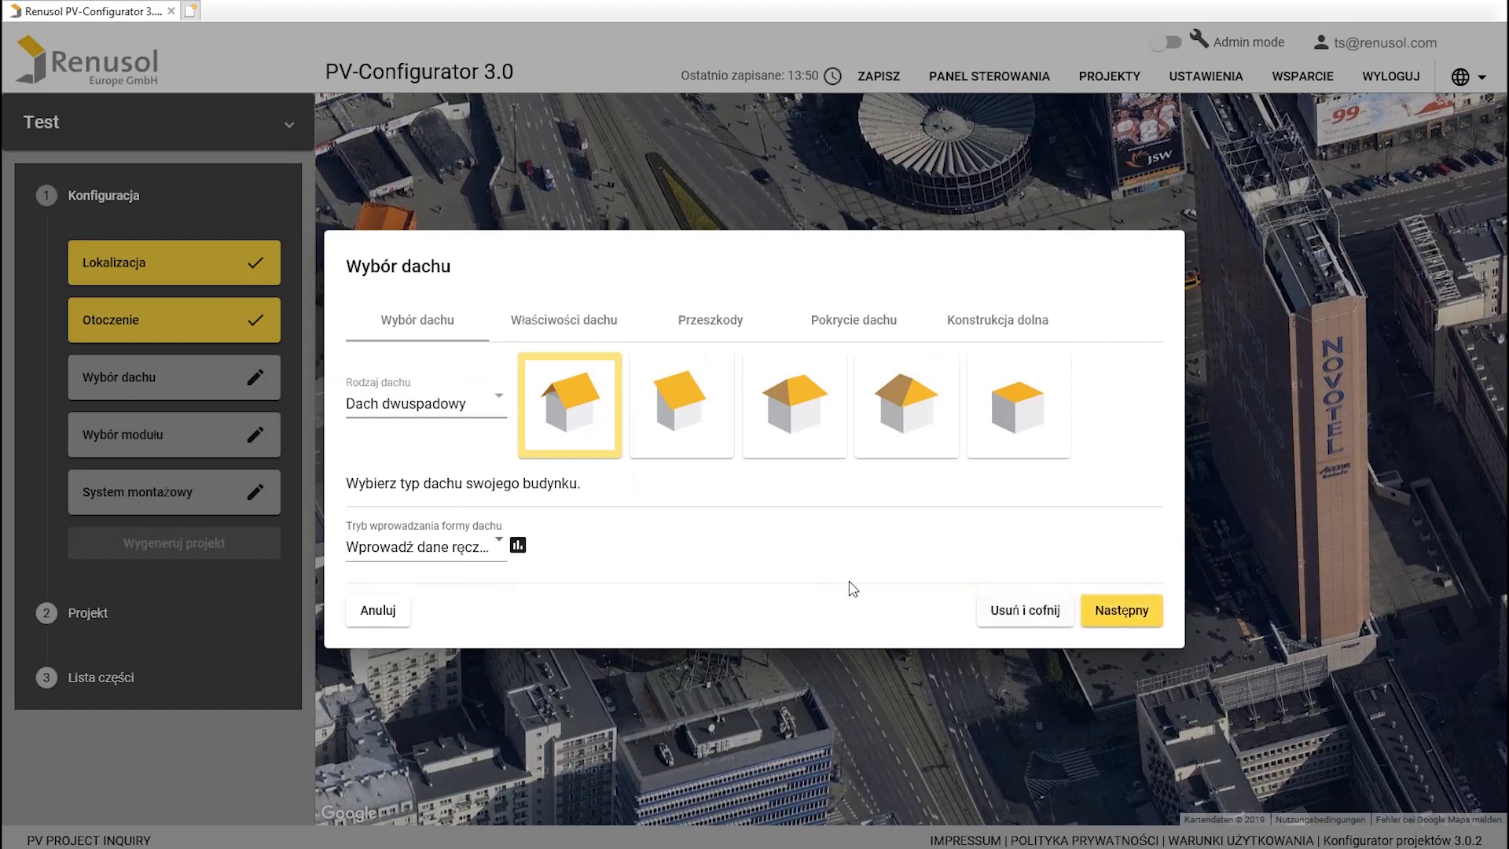
{"action": "left_click", "coordinate": [1119, 611]}
- Set the roof length to 10 m, segment width to 5 m, pitch to 30° and building height to 8 m
{"action": "left_click", "coordinate": [433, 349]}
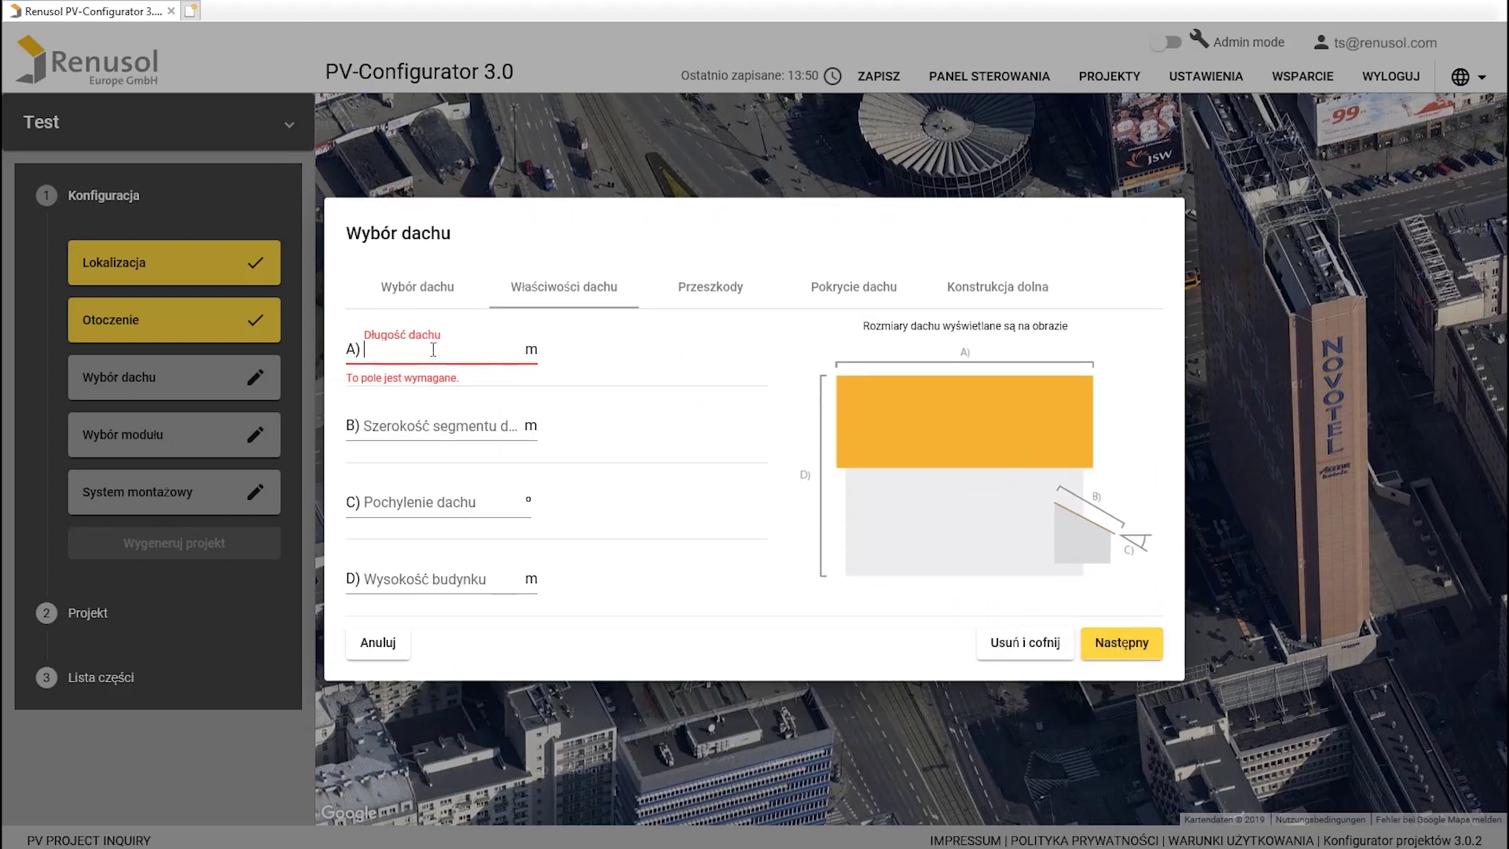
{"action": "type", "text": "10"}
{"action": "key", "text": "Tab"}
{"action": "type", "text": "5"}
{"action": "key", "text": "Tab"}
{"action": "type", "text": "30"}
{"action": "key", "text": "Tab"}
{"action": "type", "text": "8"}
{"action": "left_click", "coordinate": [1107, 638]}
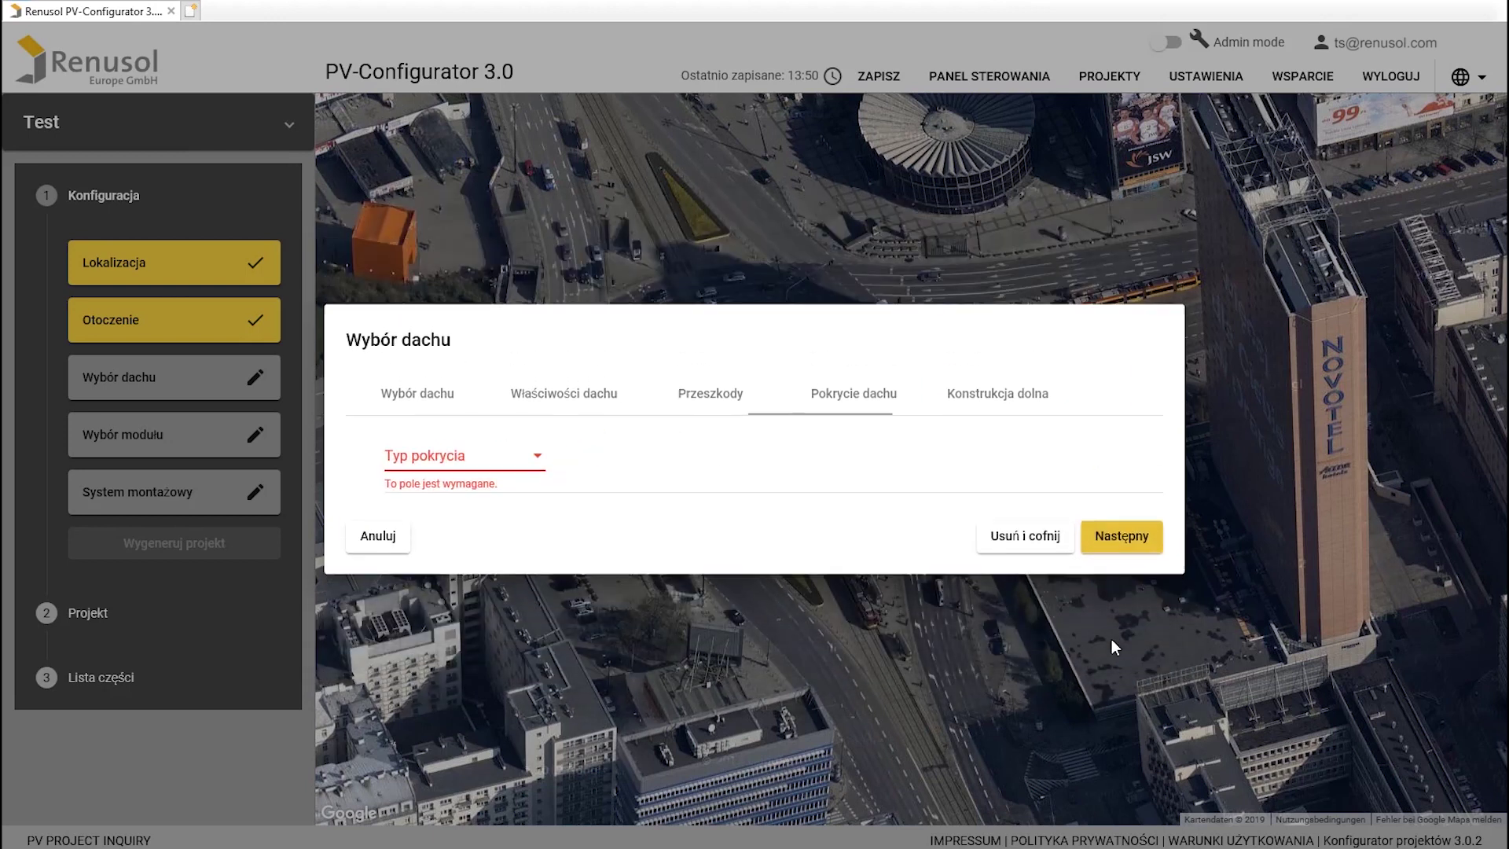
- Choose Dach kryty dachówką as the roof covering, and accept the preset batten and substructure values
{"action": "left_click", "coordinate": [452, 468]}
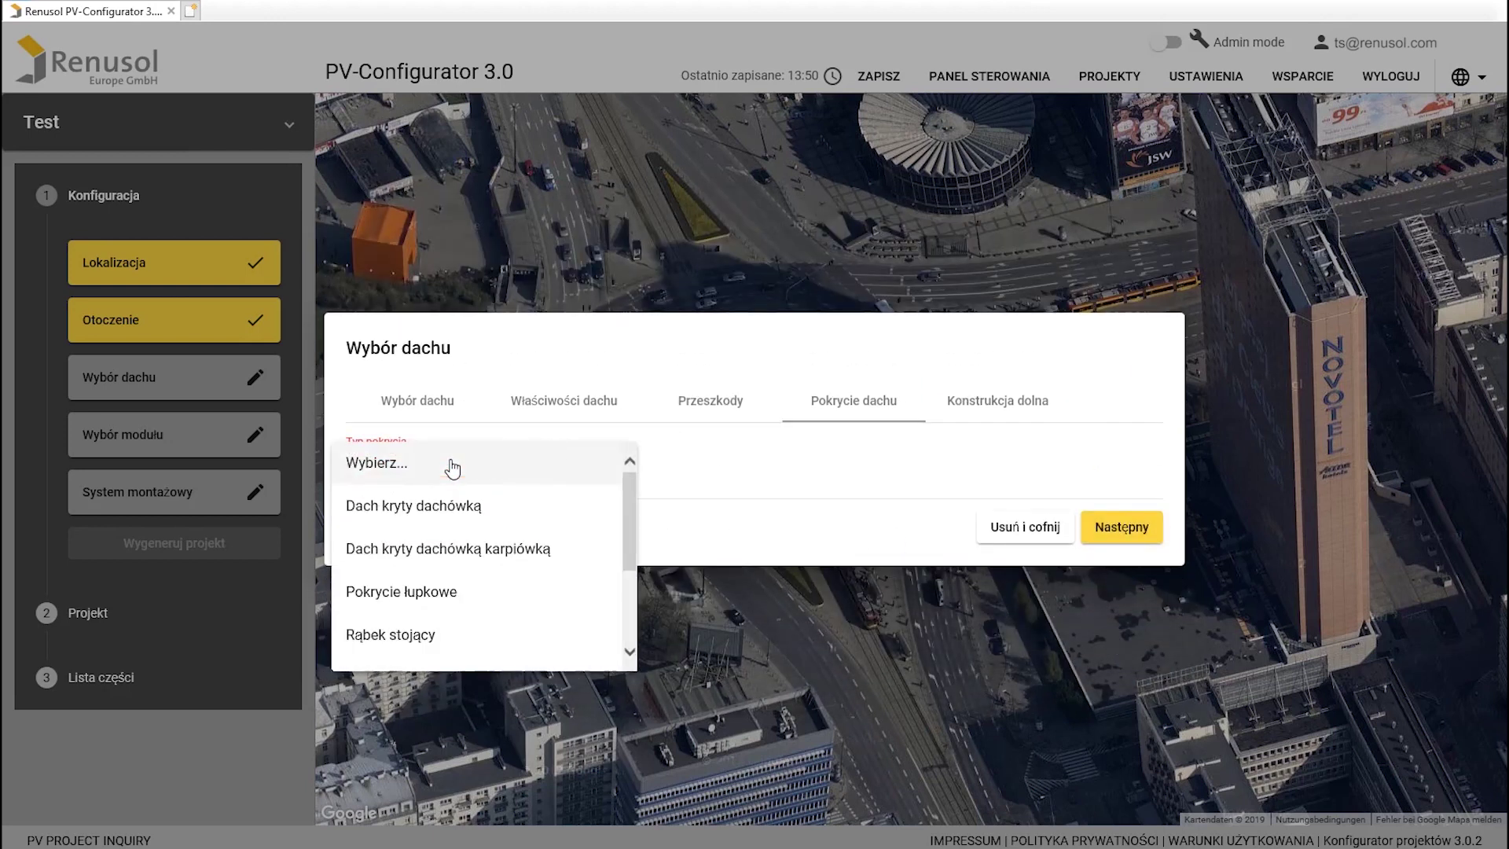
{"action": "left_click", "coordinate": [450, 507]}
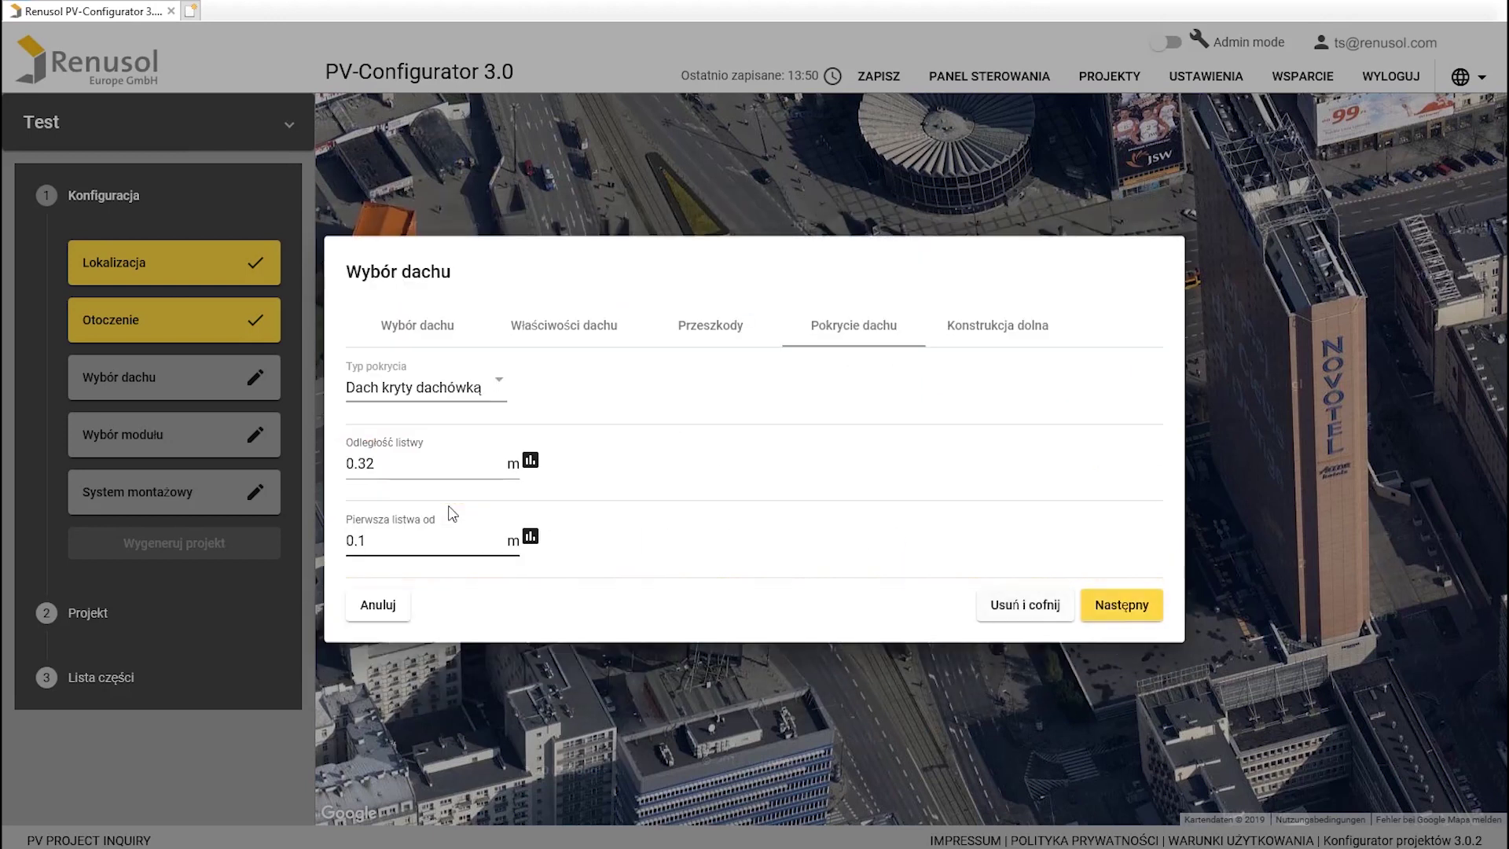
{"action": "left_click", "coordinate": [1114, 605]}
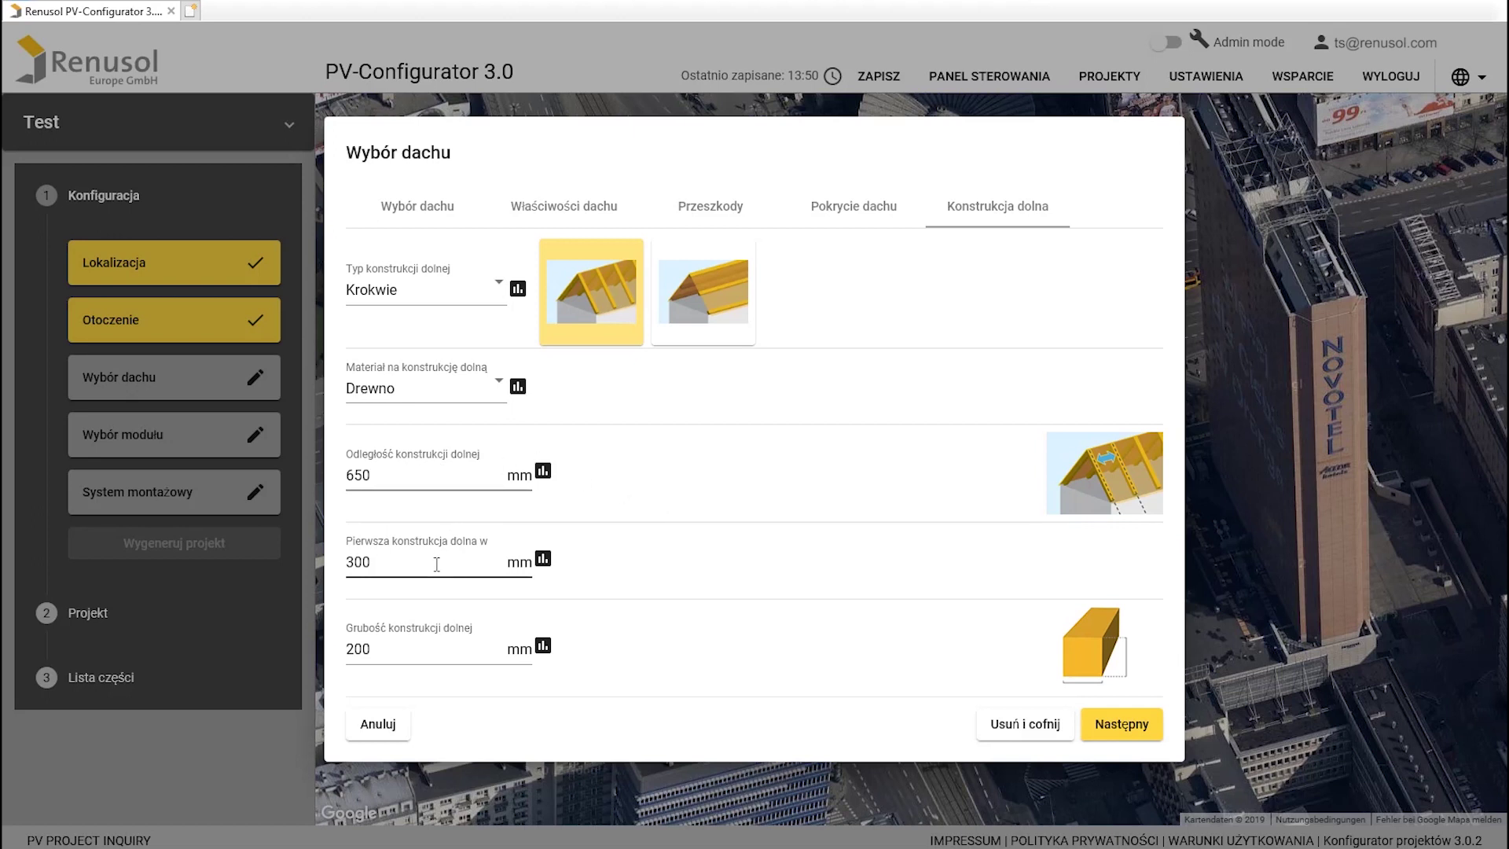
{"action": "left_click", "coordinate": [1133, 726]}
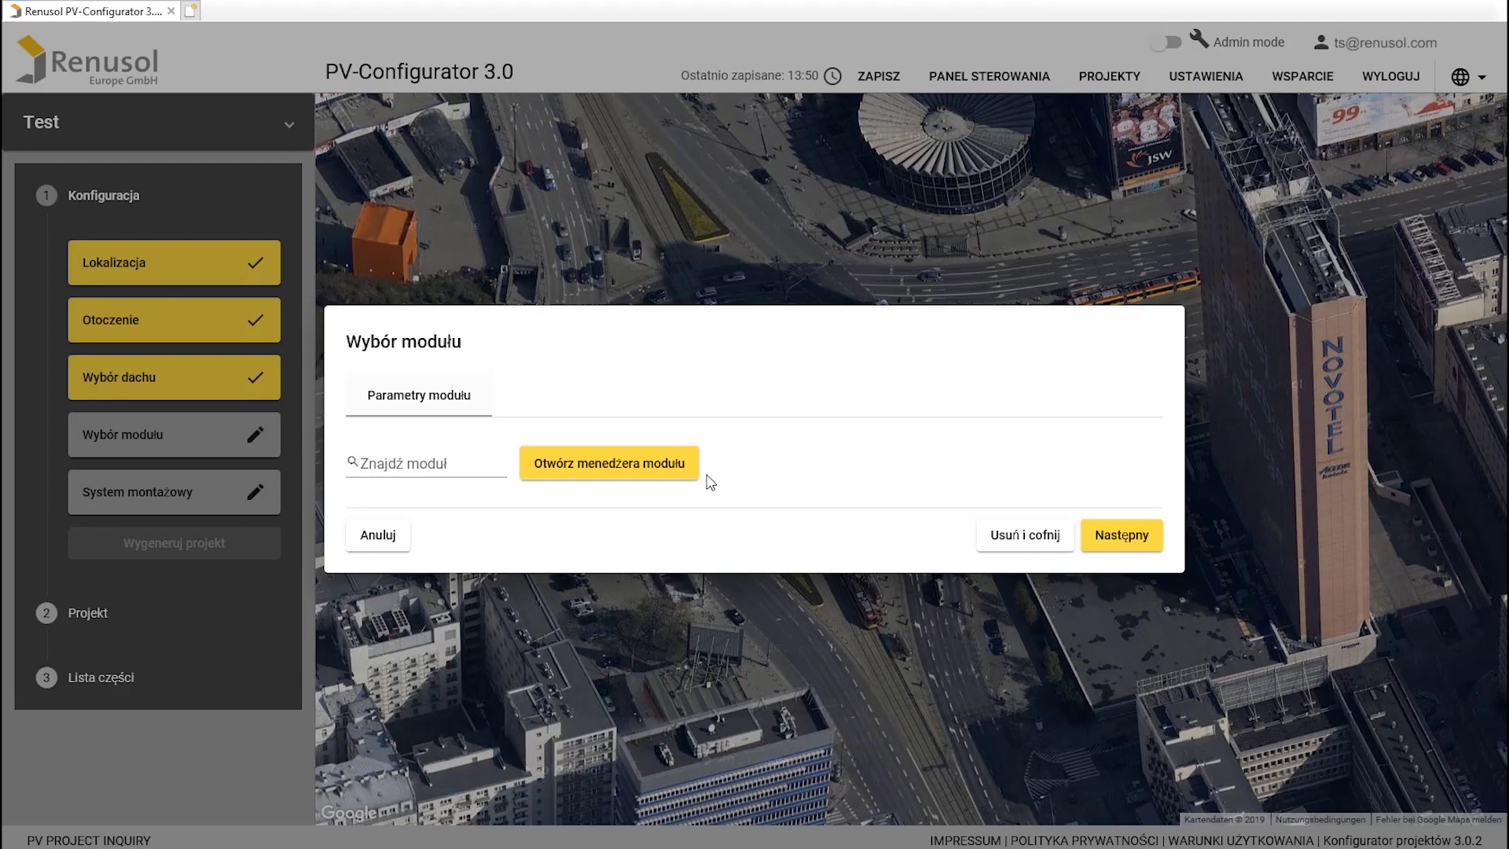
- Choose the 1660 × 990 mm Test module by Renusol from the module manager, and continue to the mounting system
{"action": "left_click", "coordinate": [630, 464]}
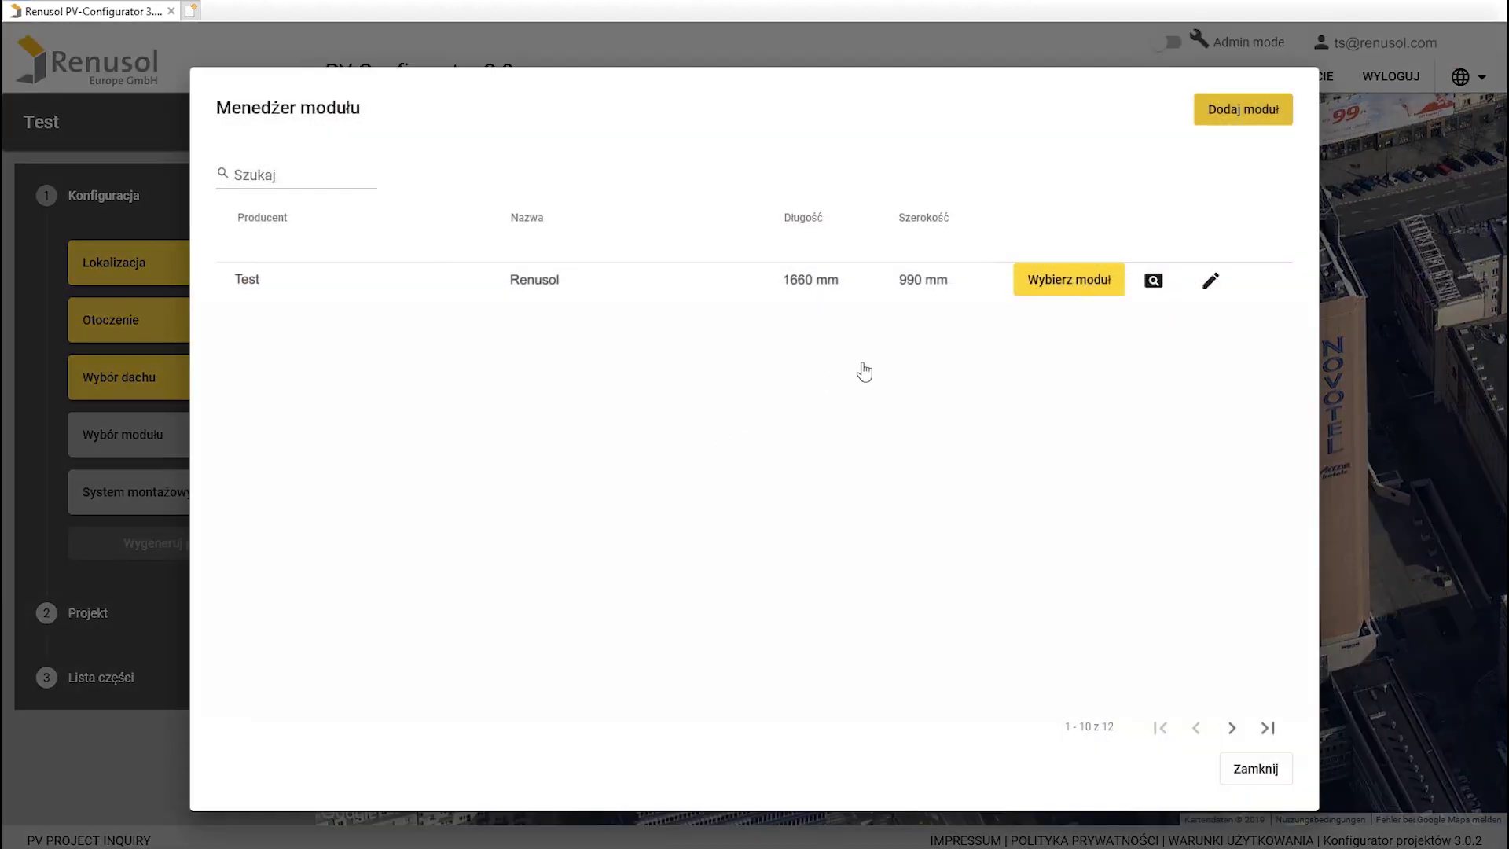
{"action": "left_click", "coordinate": [1070, 282]}
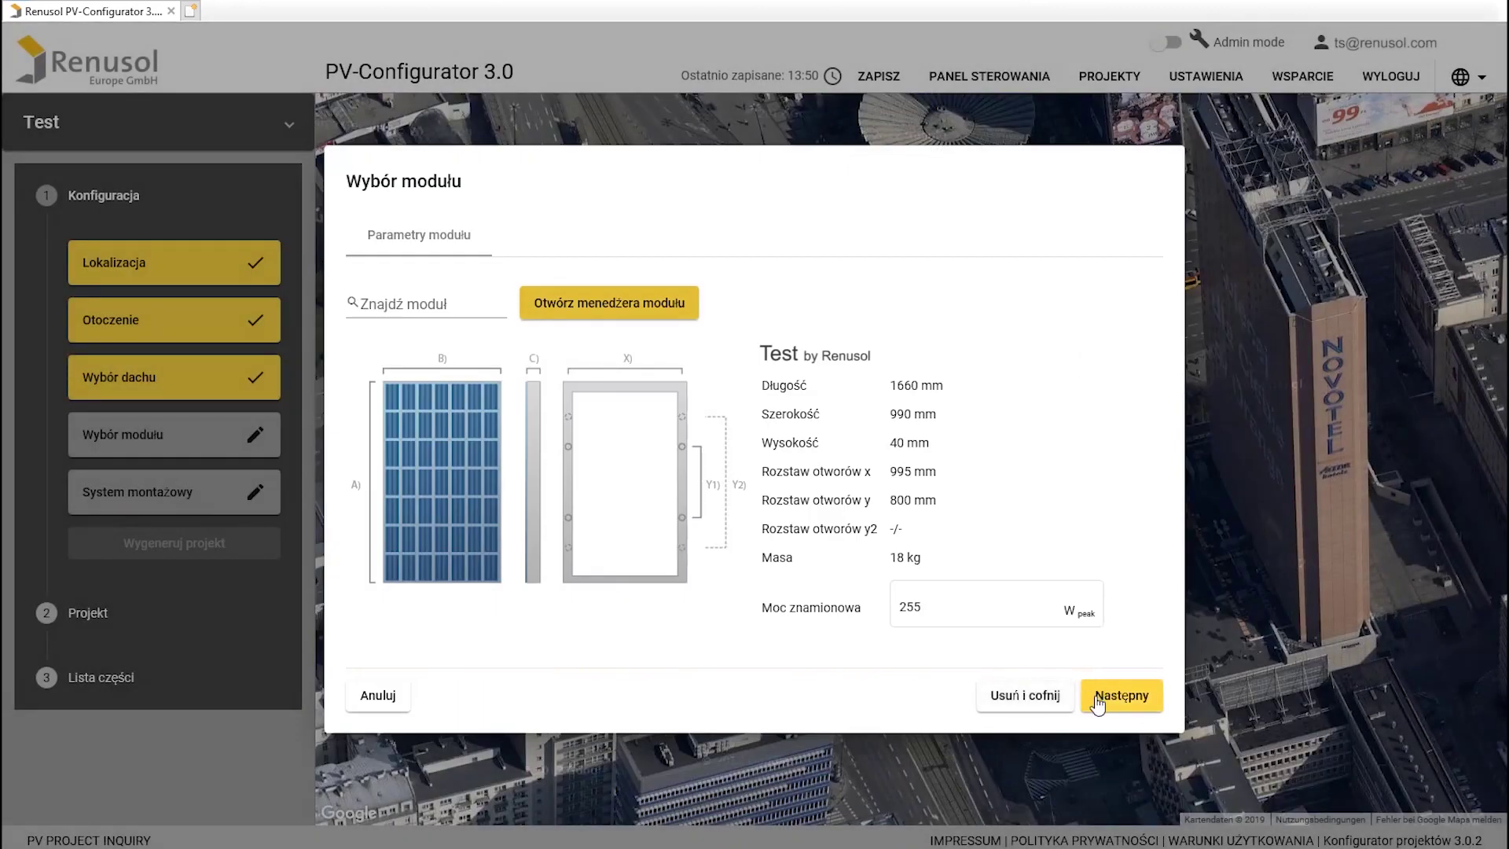
{"action": "left_click", "coordinate": [1097, 696]}
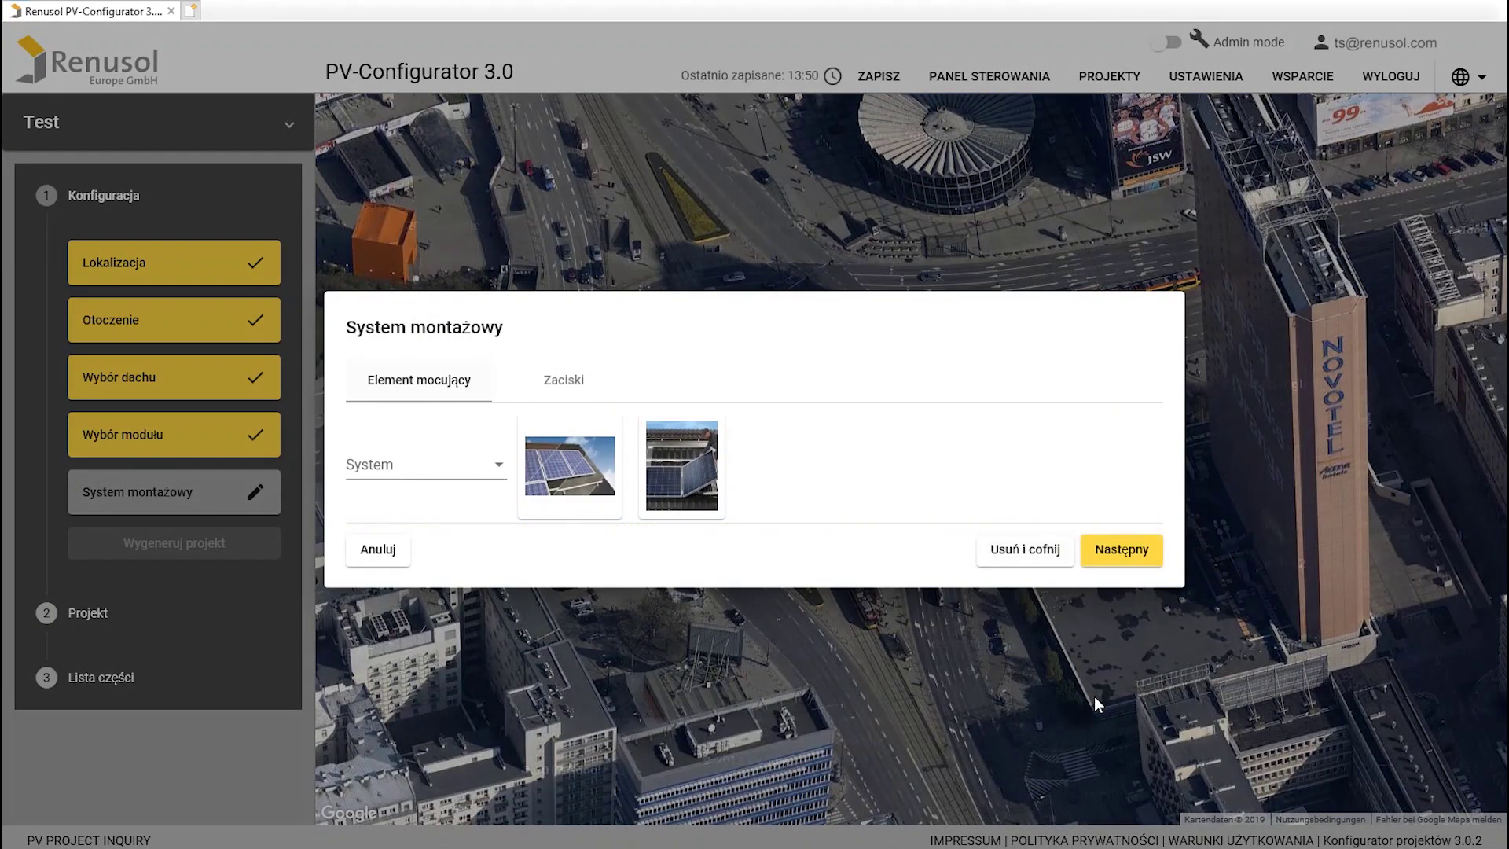
- Choose the VarioSole+ mounting system with module direction Na sztorc, accept the preset roof hook and screw, and continue to the rails
{"action": "left_click", "coordinate": [451, 476]}
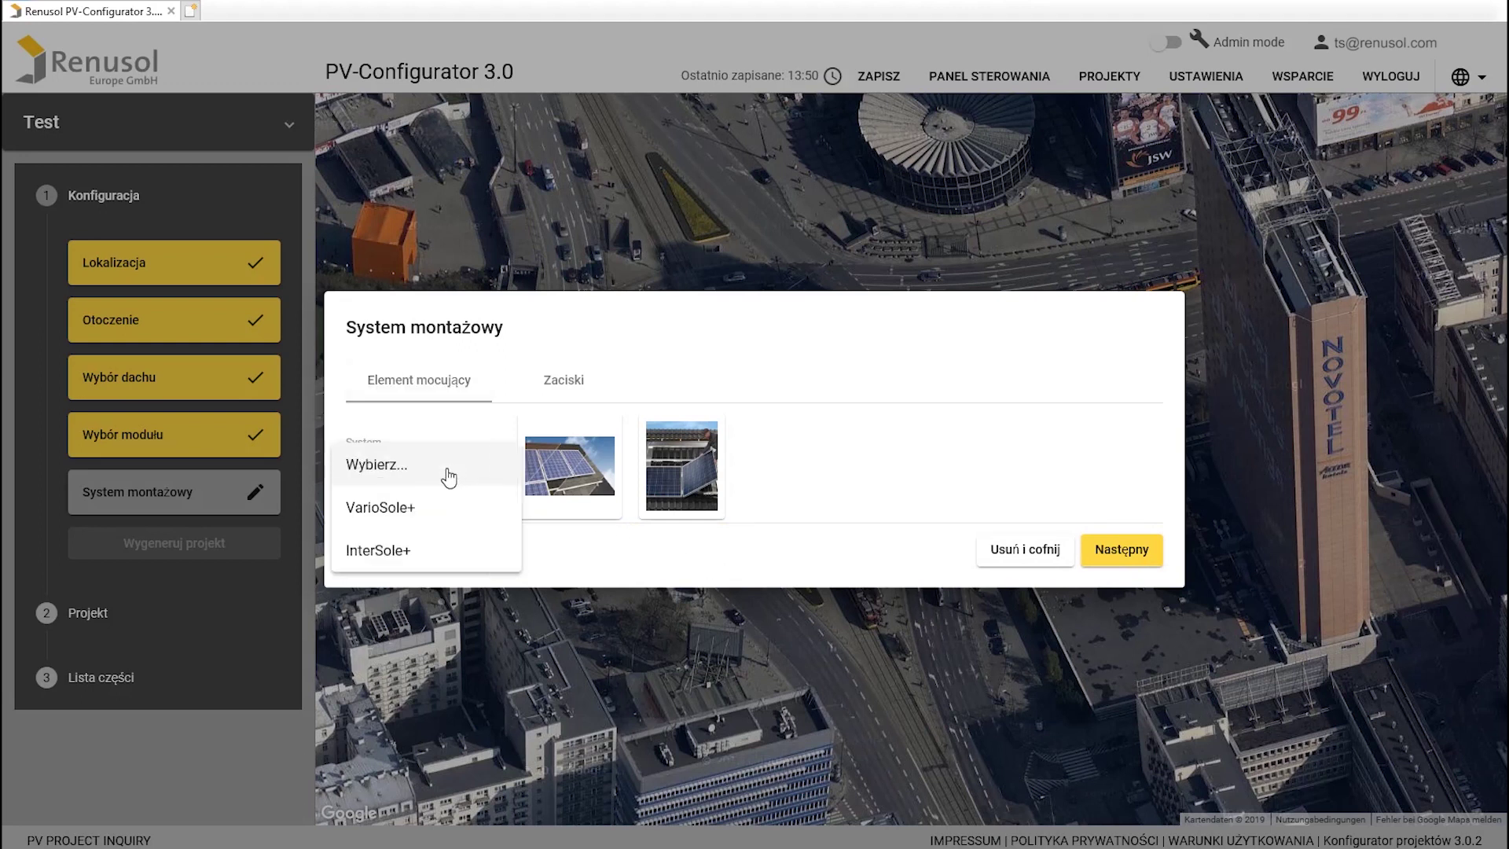
{"action": "left_click", "coordinate": [424, 513]}
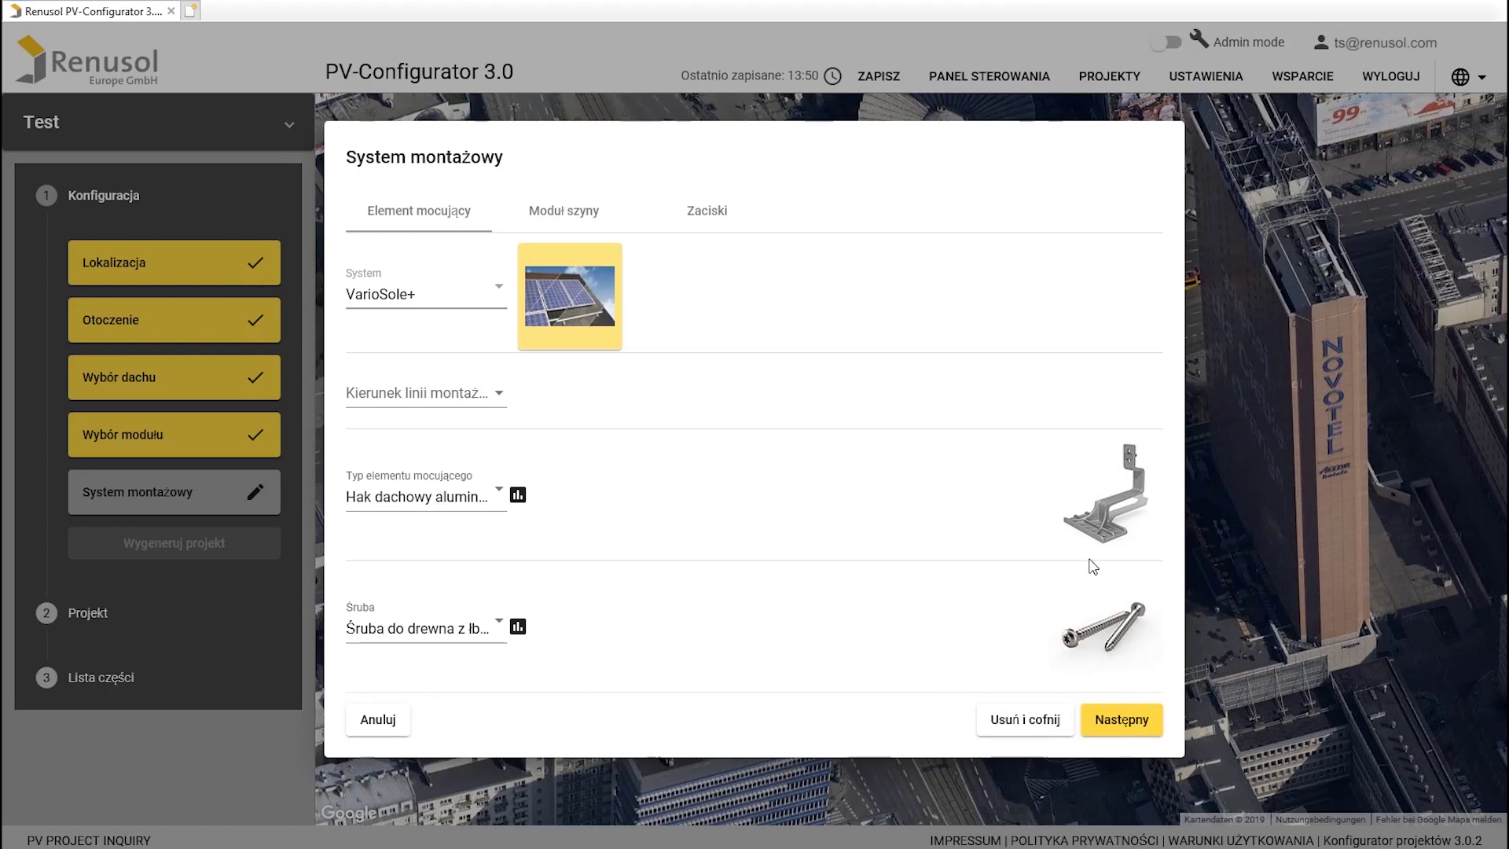
{"action": "left_click", "coordinate": [458, 395]}
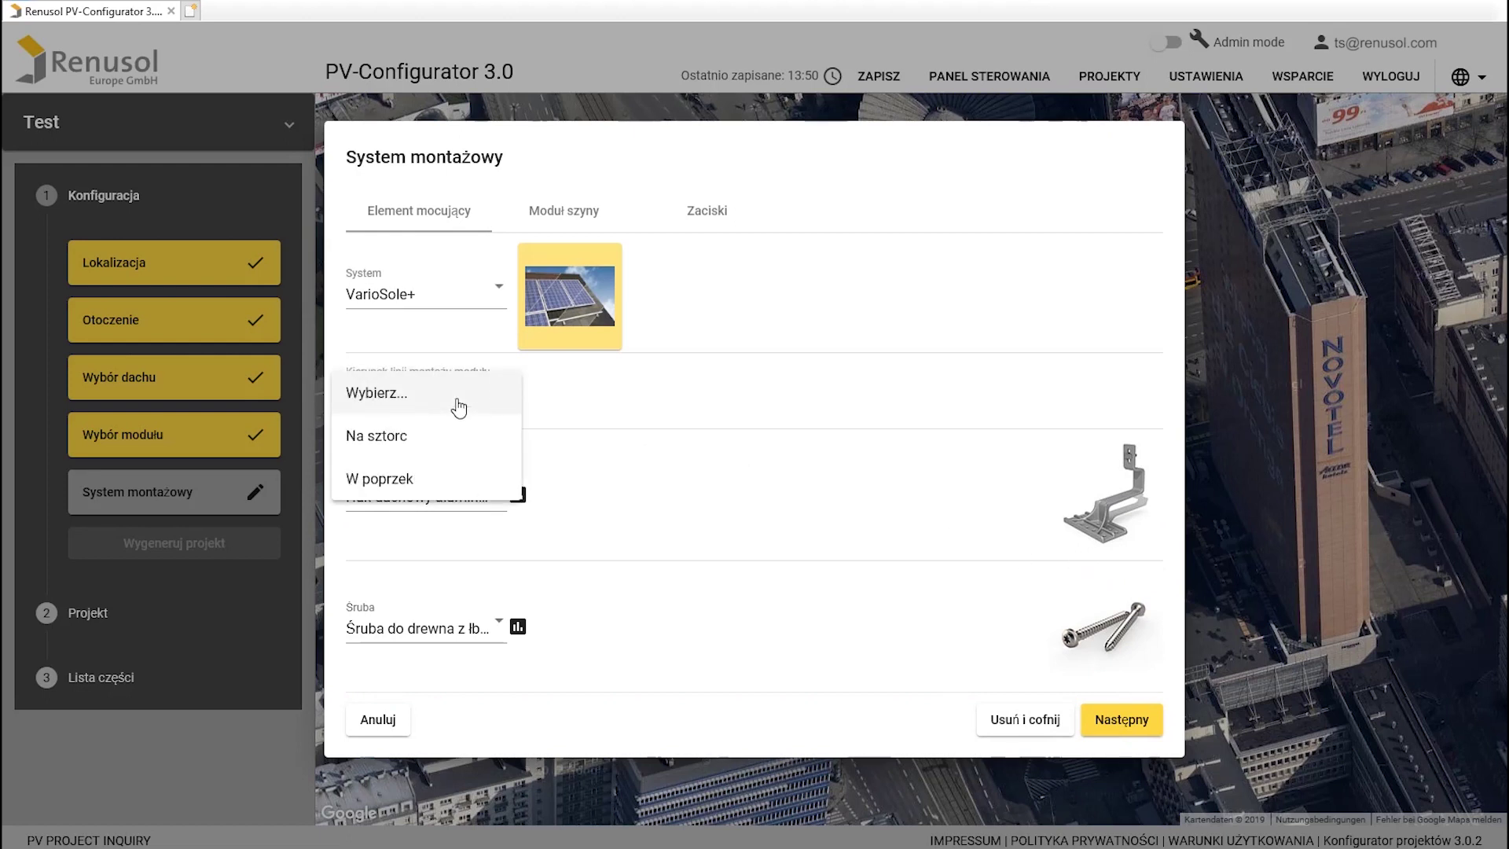
{"action": "left_click", "coordinate": [414, 438]}
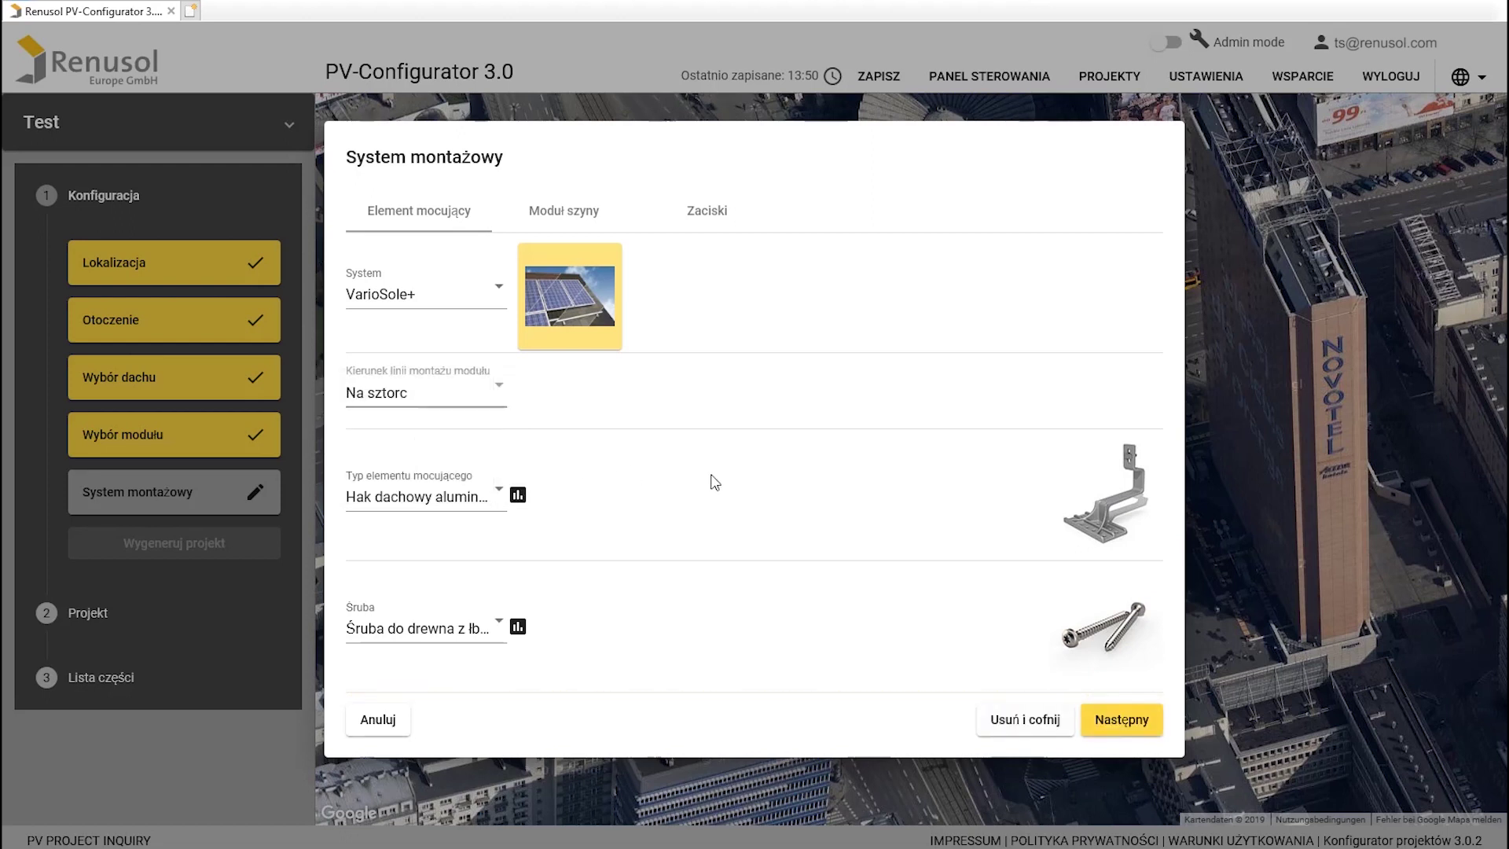
{"action": "left_click", "coordinate": [1111, 723]}
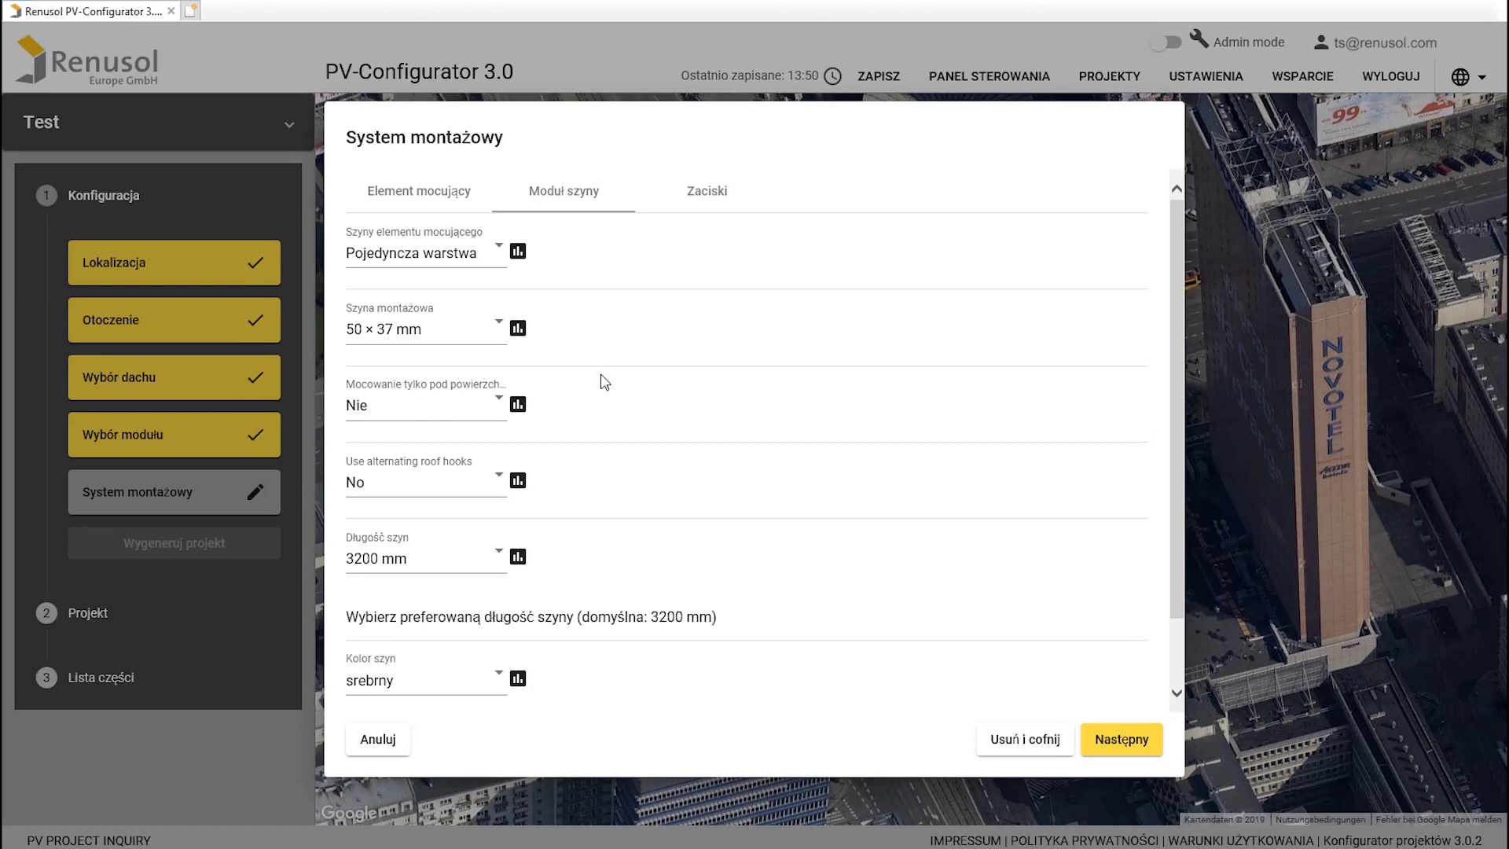
- Keep the Pojedyncza warstwa rail layer and 50 × 37 mm mounting rail, add the 4200 mm rail length, and continue to the clamps
{"action": "left_click", "coordinate": [441, 255]}
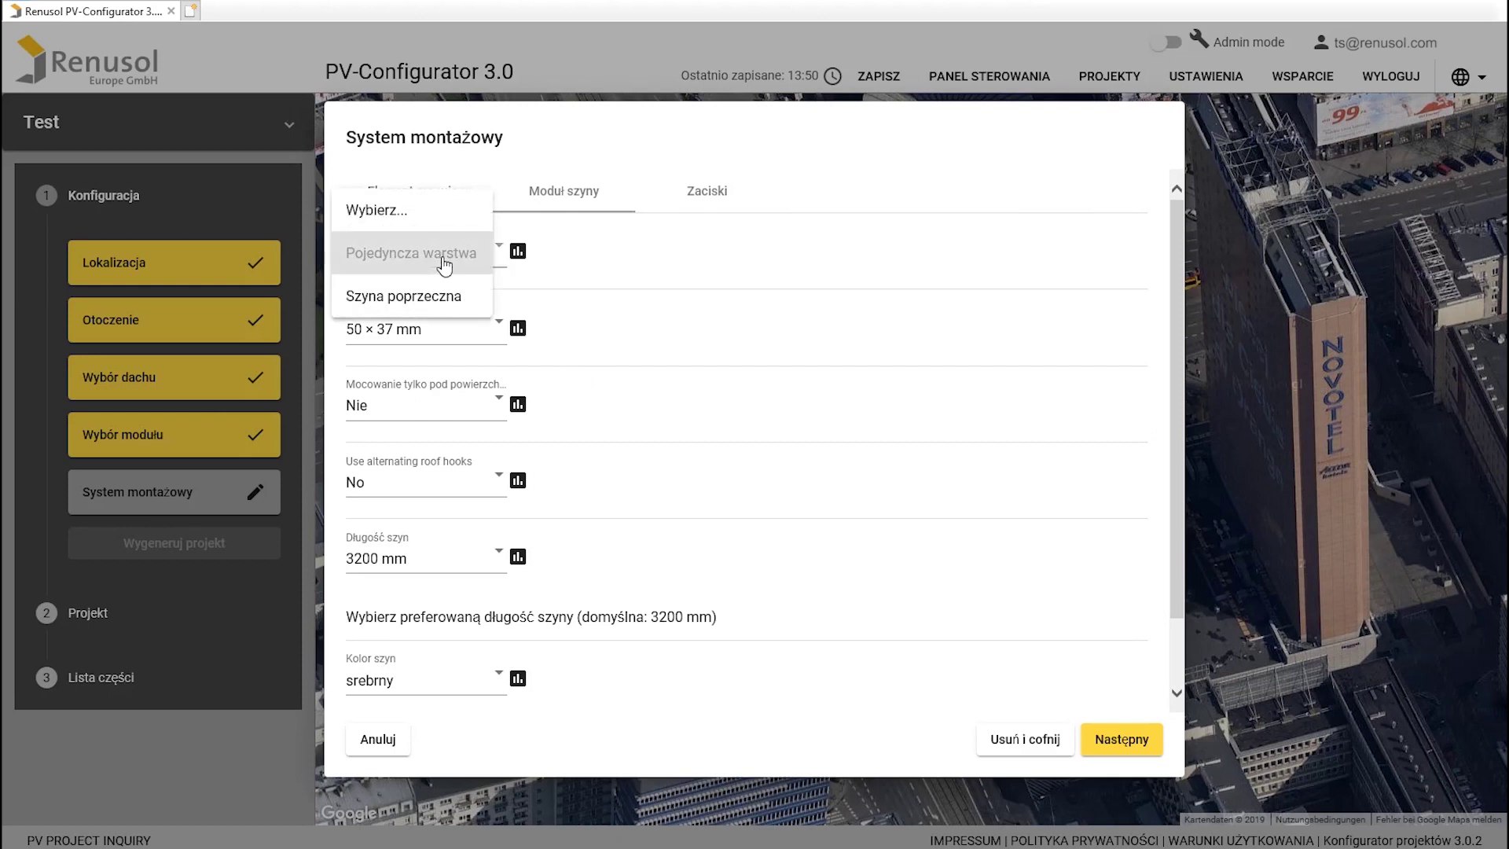
{"action": "left_click", "coordinate": [445, 266]}
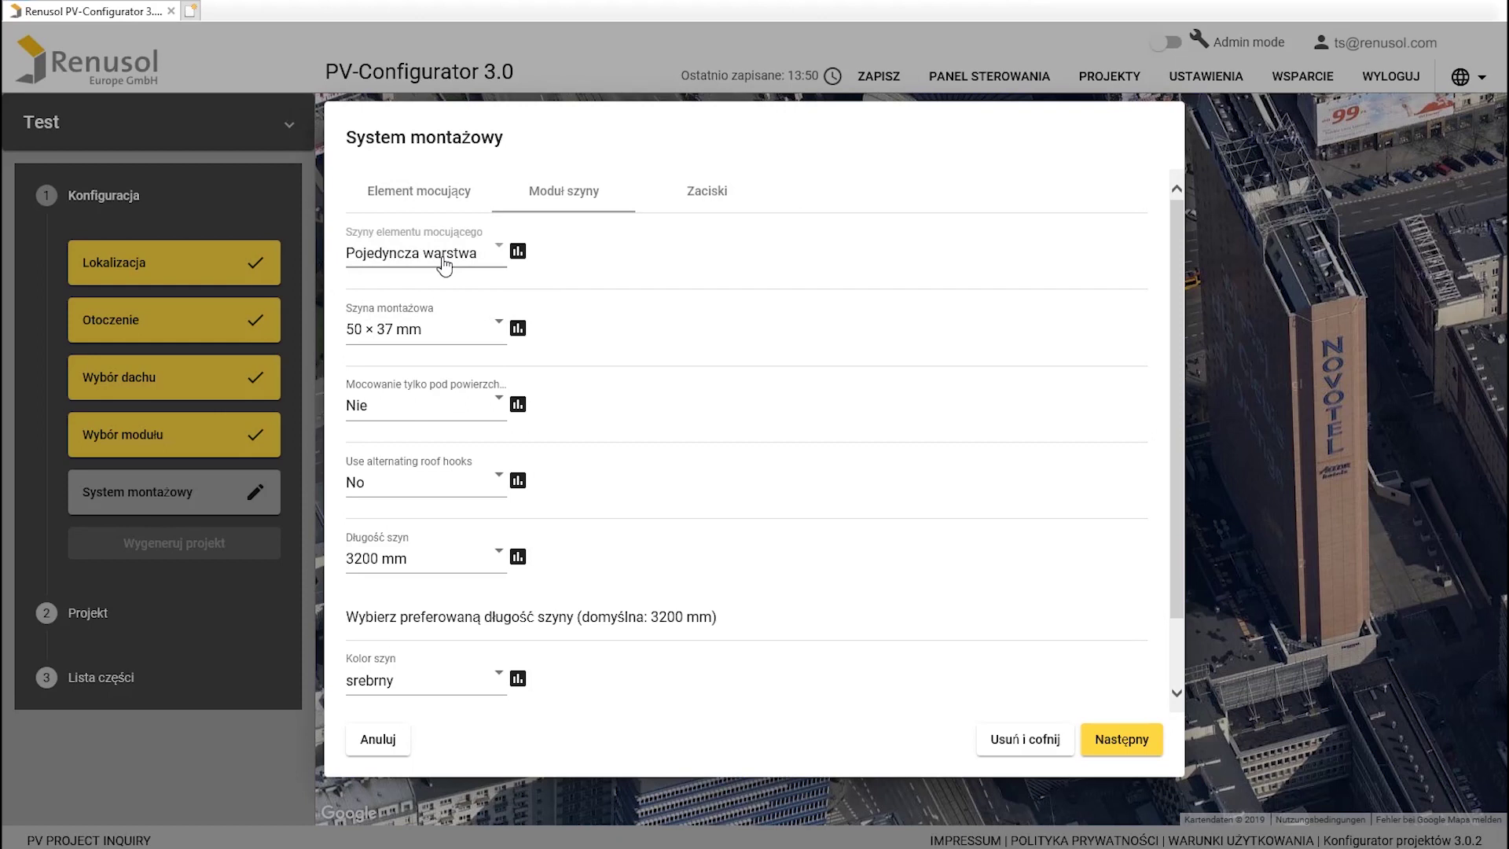
{"action": "left_click", "coordinate": [449, 340]}
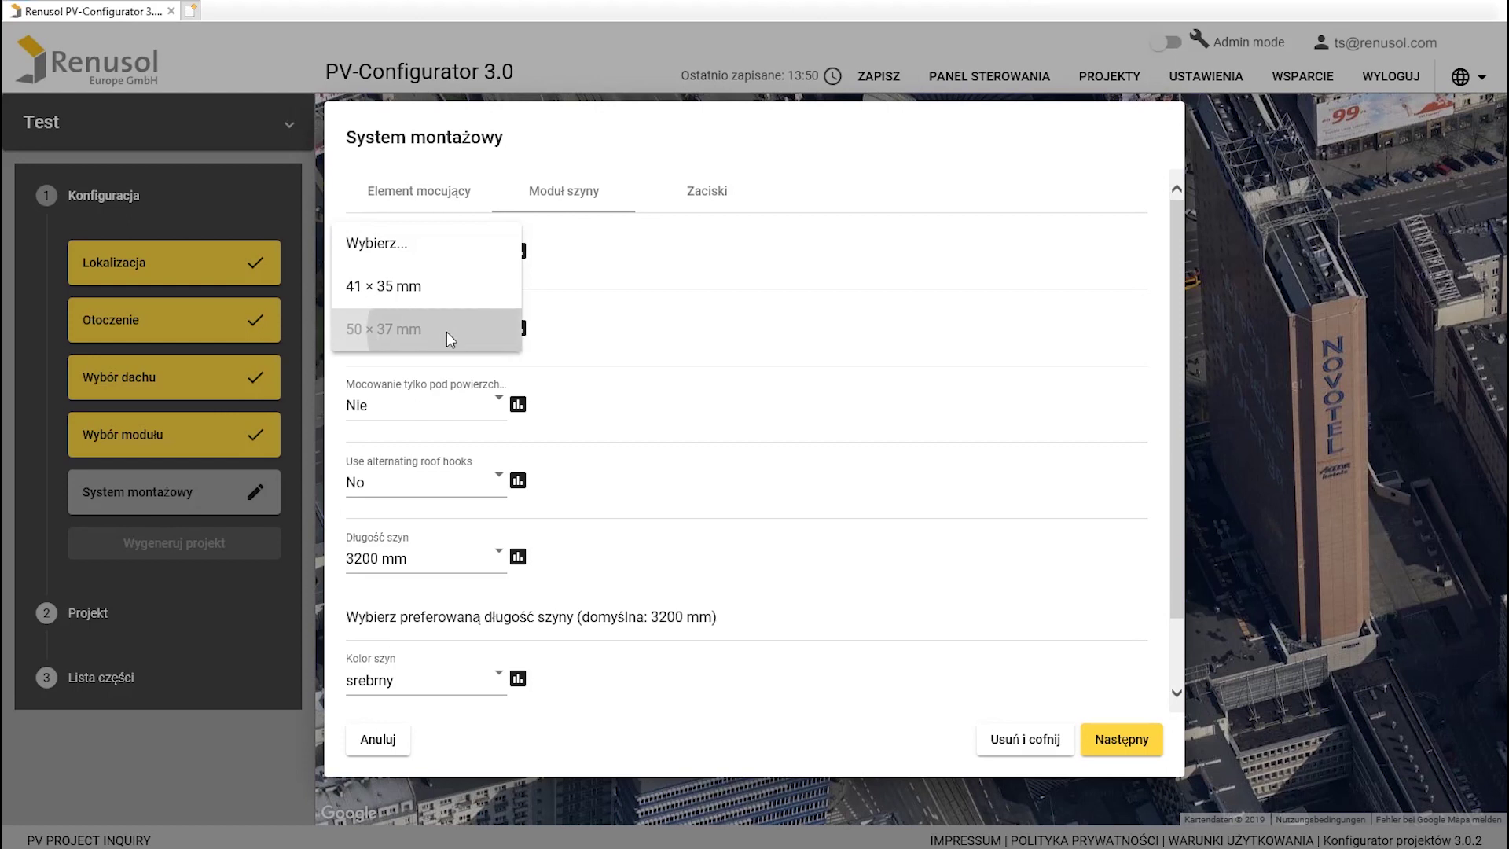
{"action": "left_click", "coordinate": [448, 334]}
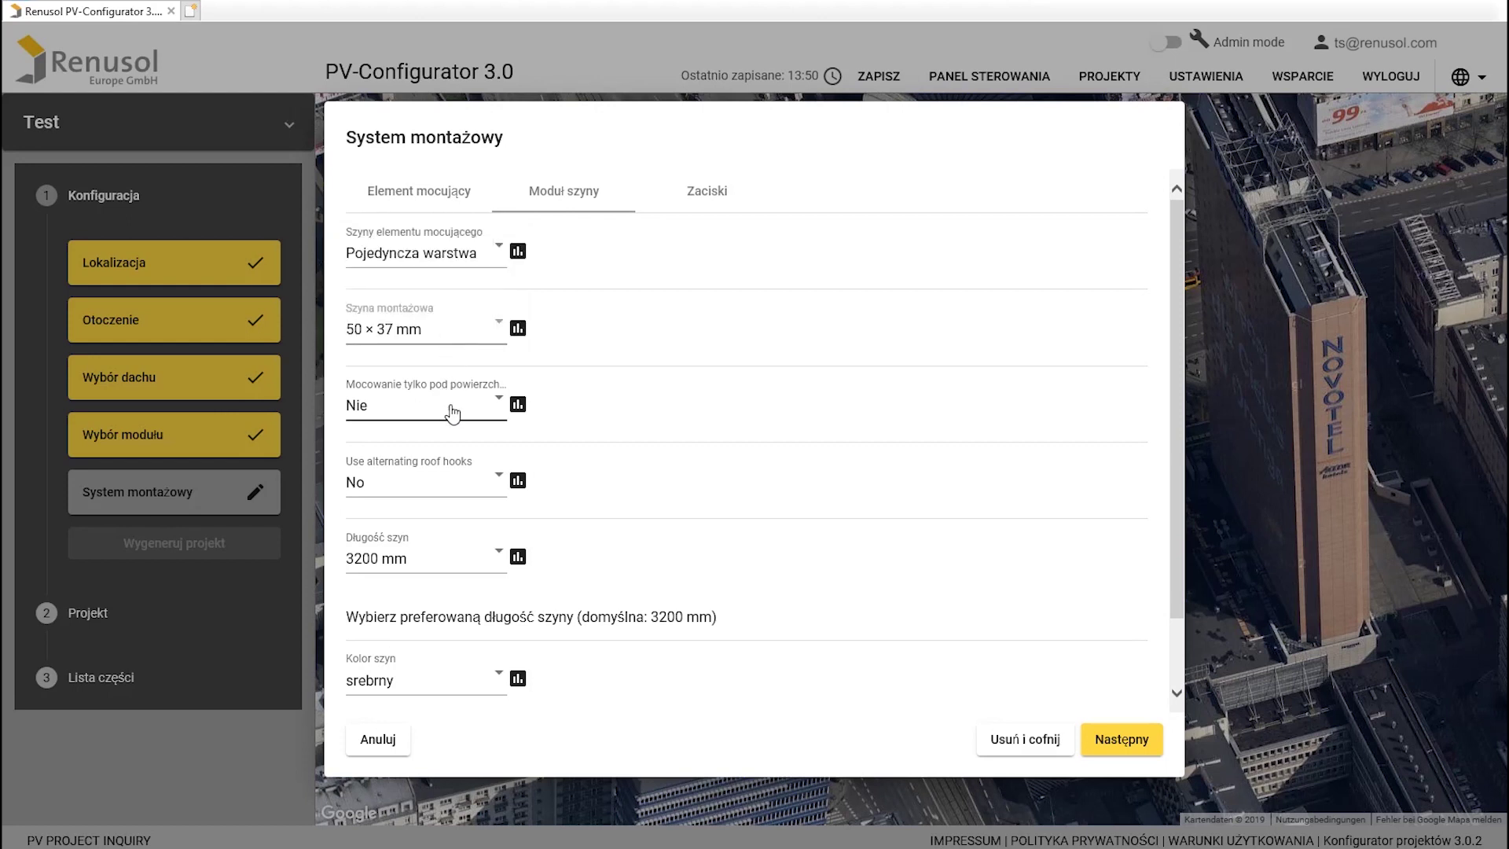
{"action": "left_click", "coordinate": [464, 560]}
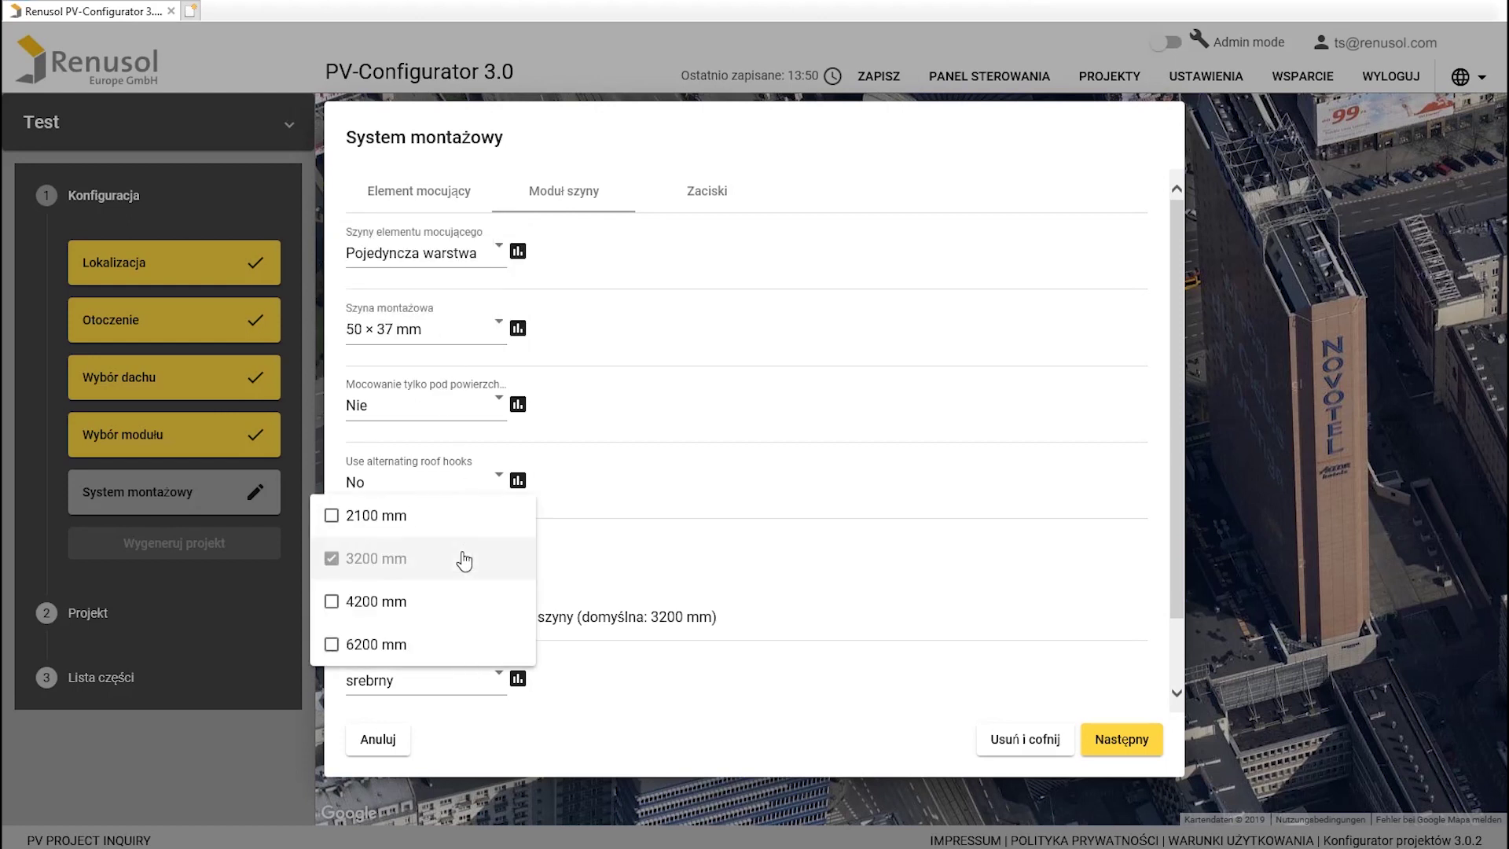
{"action": "left_click", "coordinate": [388, 613]}
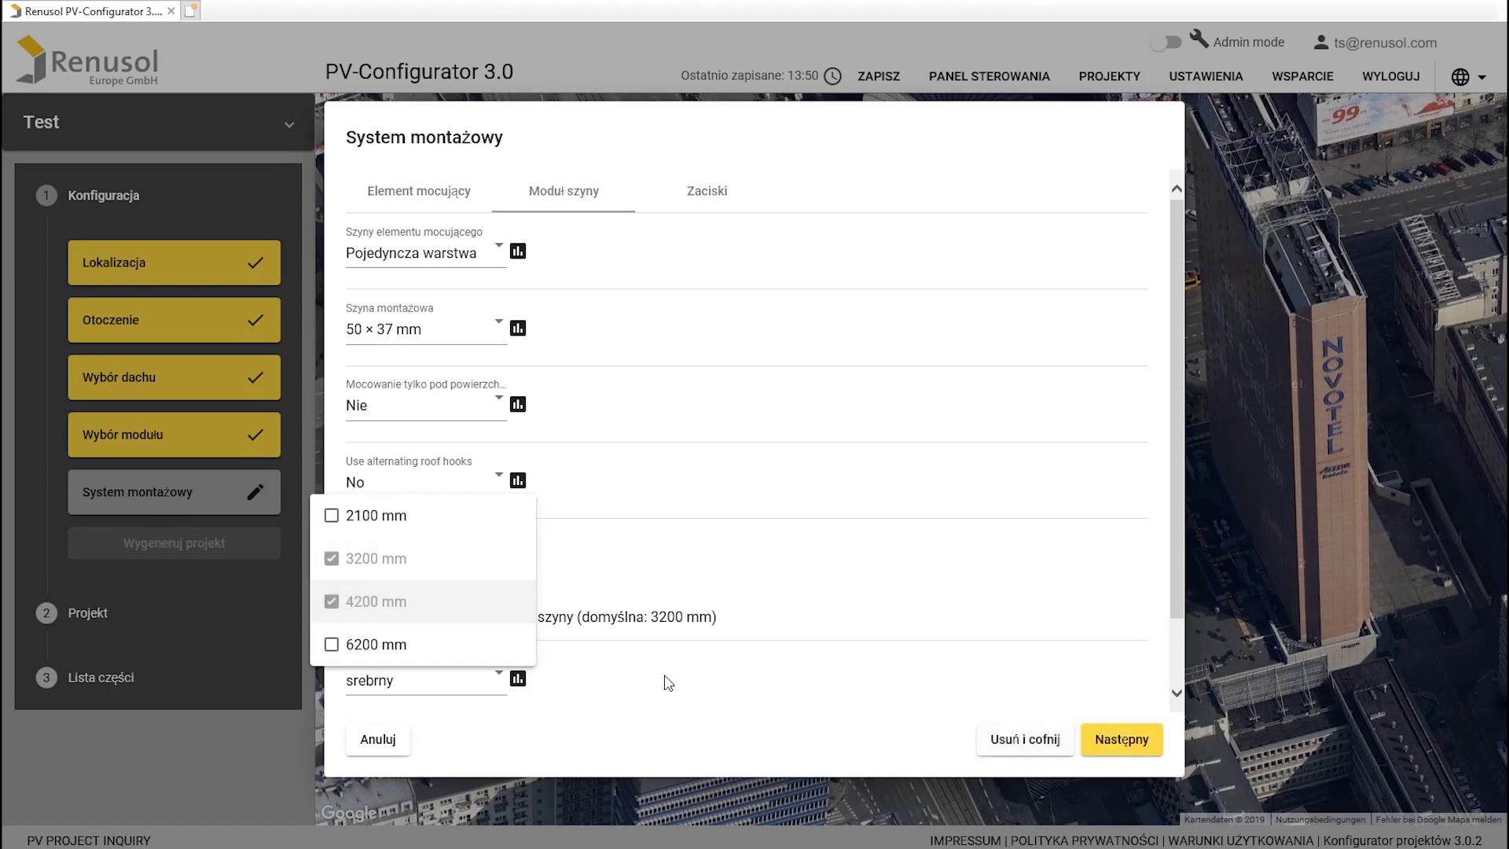
{"action": "left_click", "coordinate": [1137, 755]}
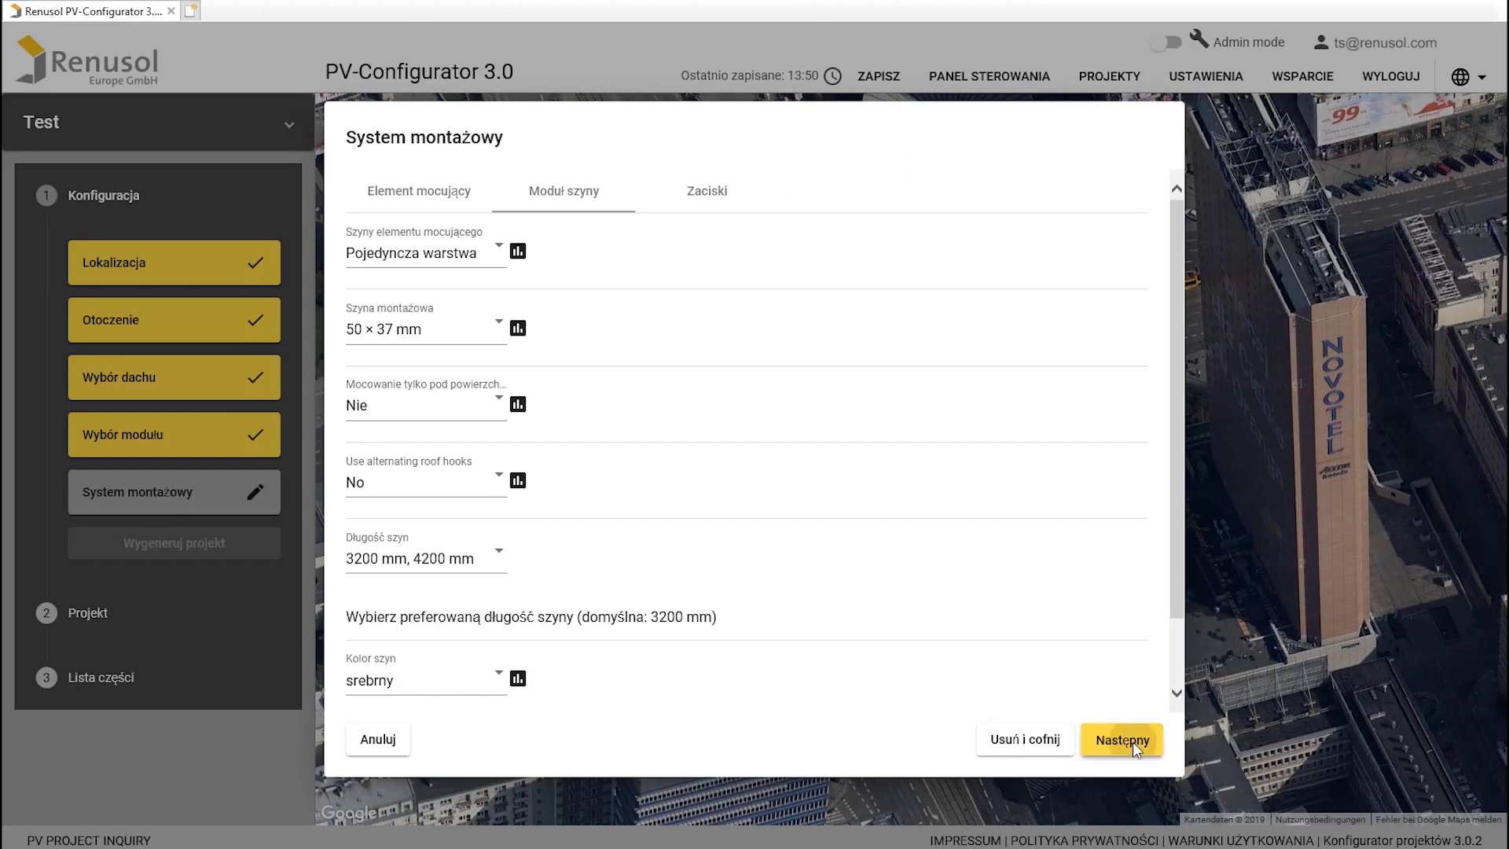
{"action": "left_click", "coordinate": [1133, 742]}
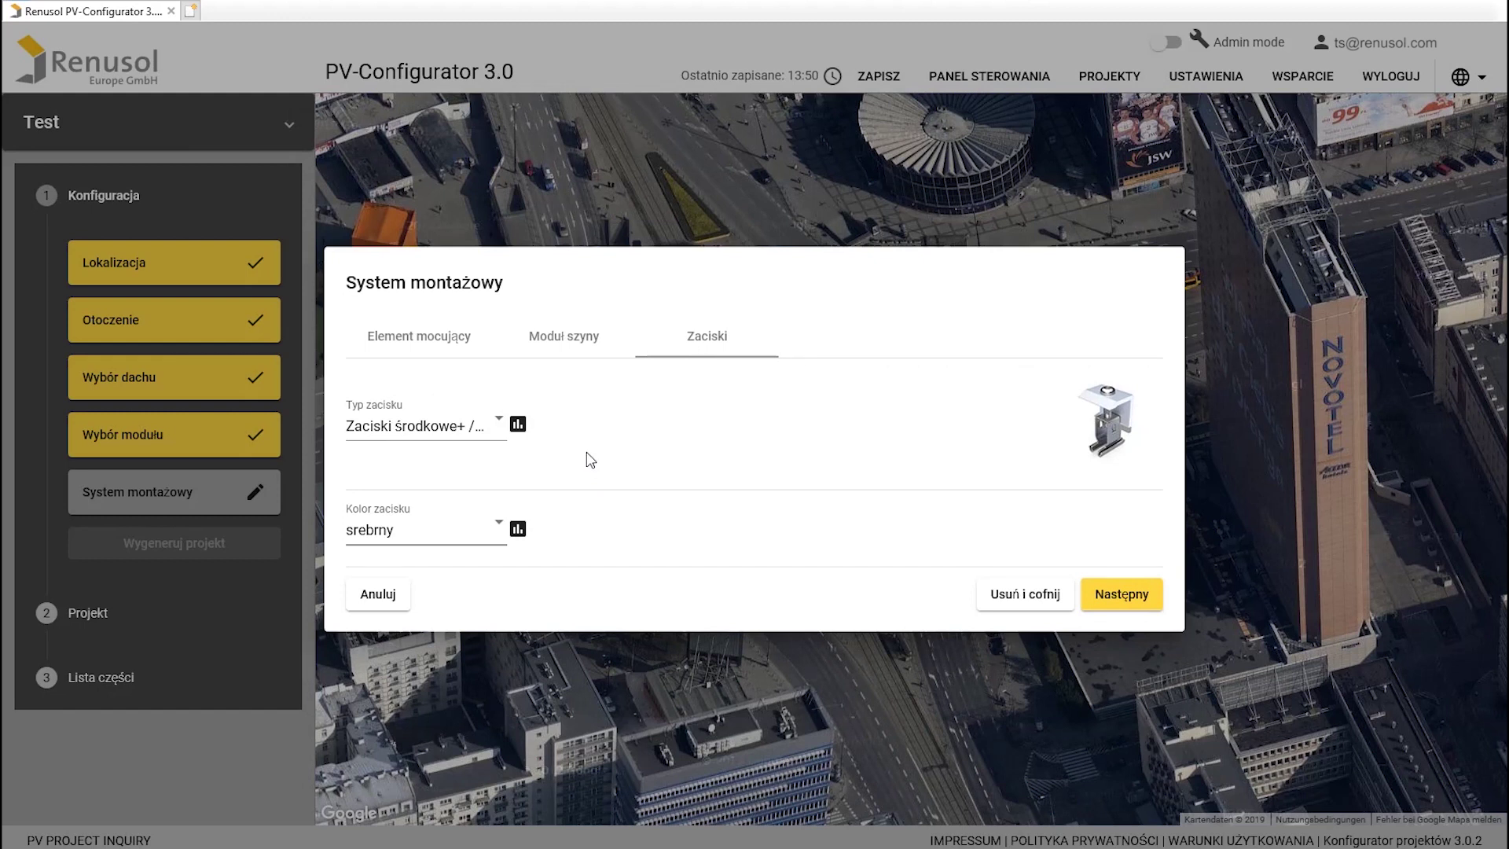
- Set the clamp type to RS1 with the srebrny colour, and complete the mounting system to get the module layout
{"action": "left_click", "coordinate": [445, 429]}
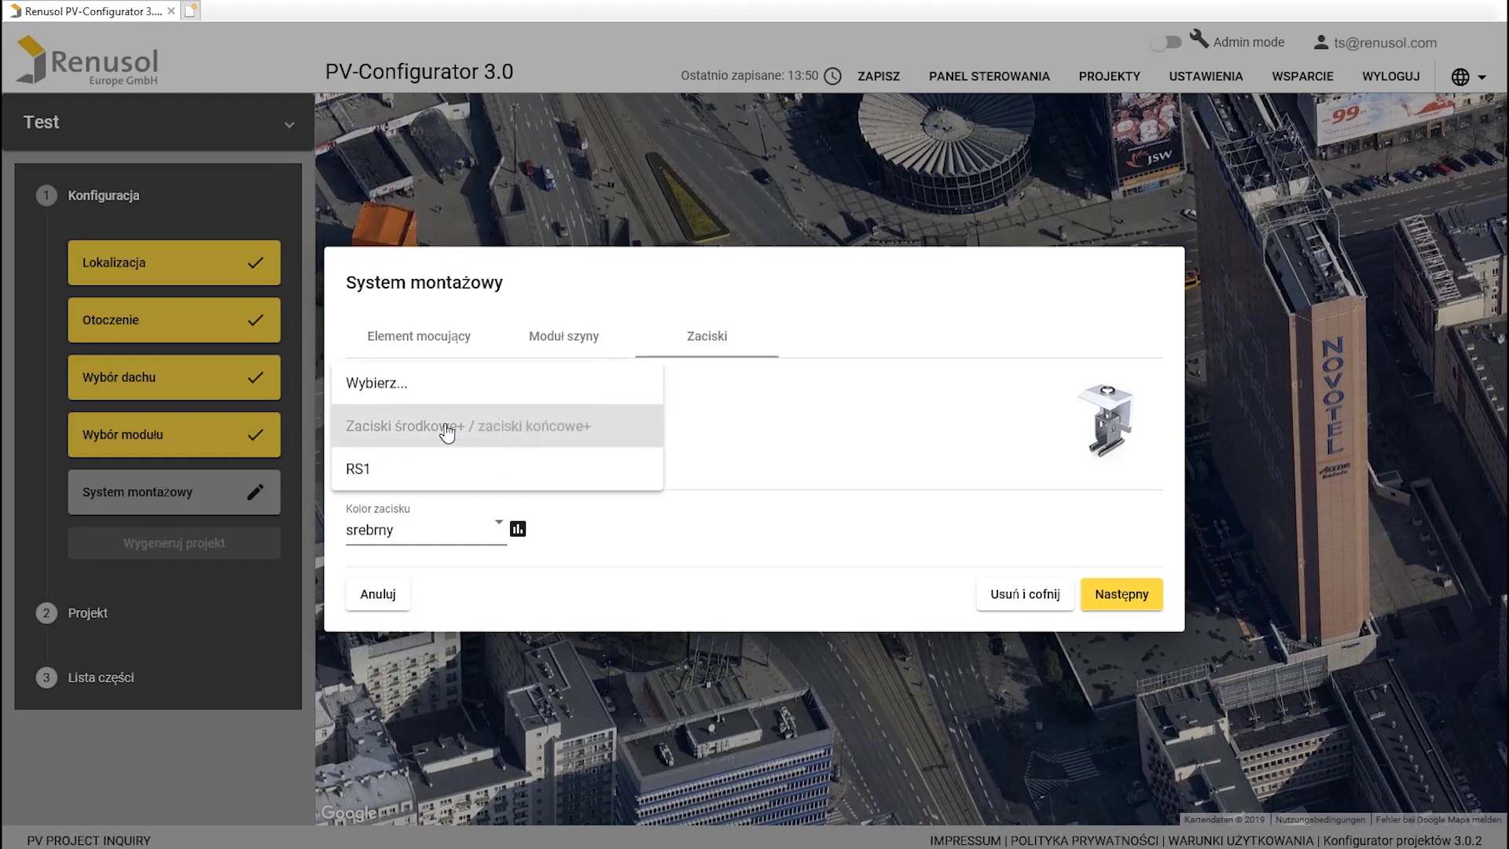
{"action": "left_click", "coordinate": [417, 471]}
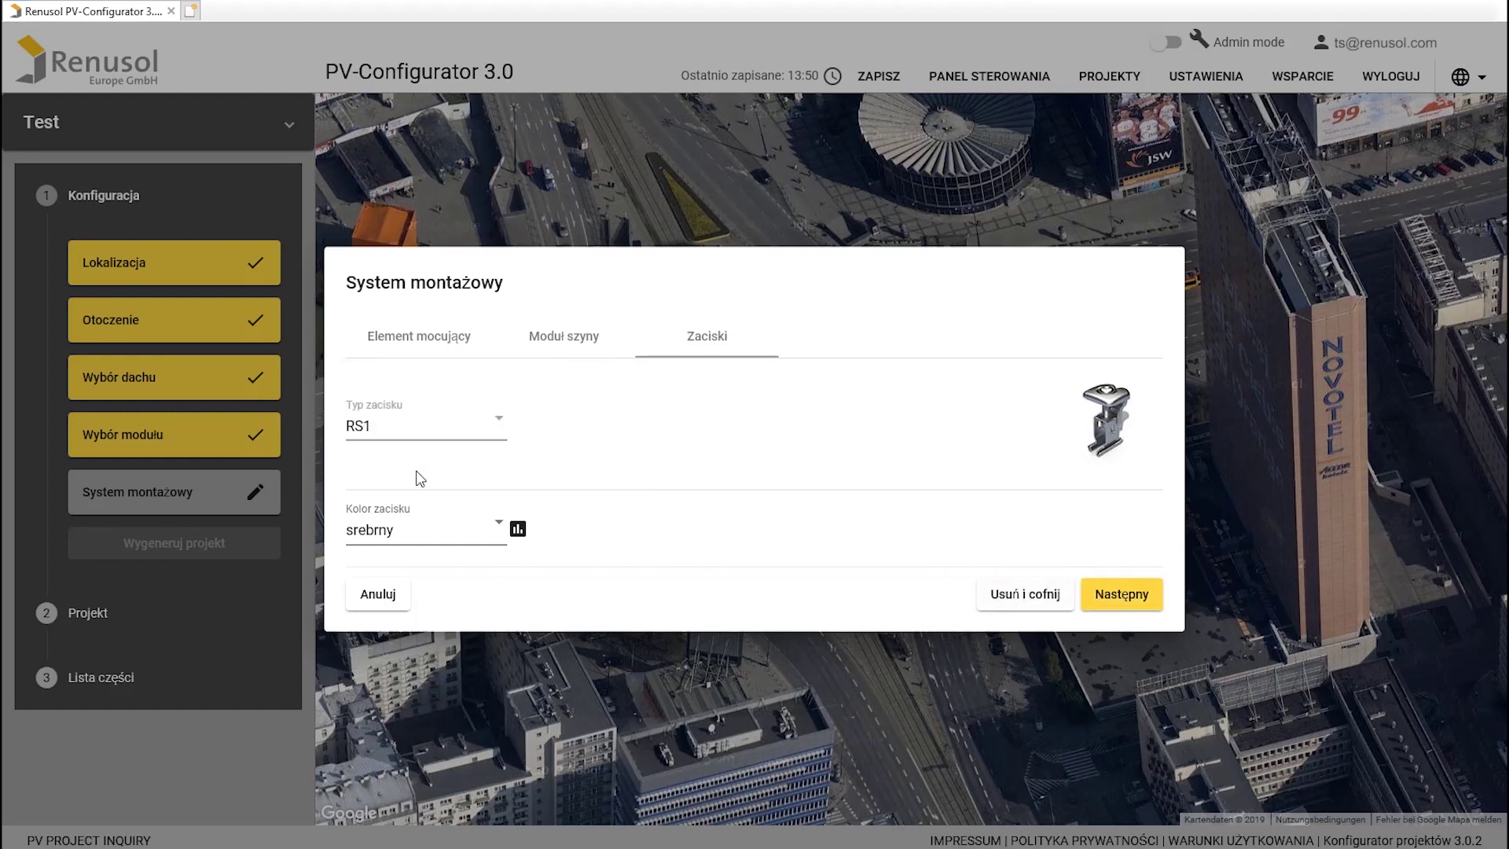
{"action": "left_click", "coordinate": [1122, 600]}
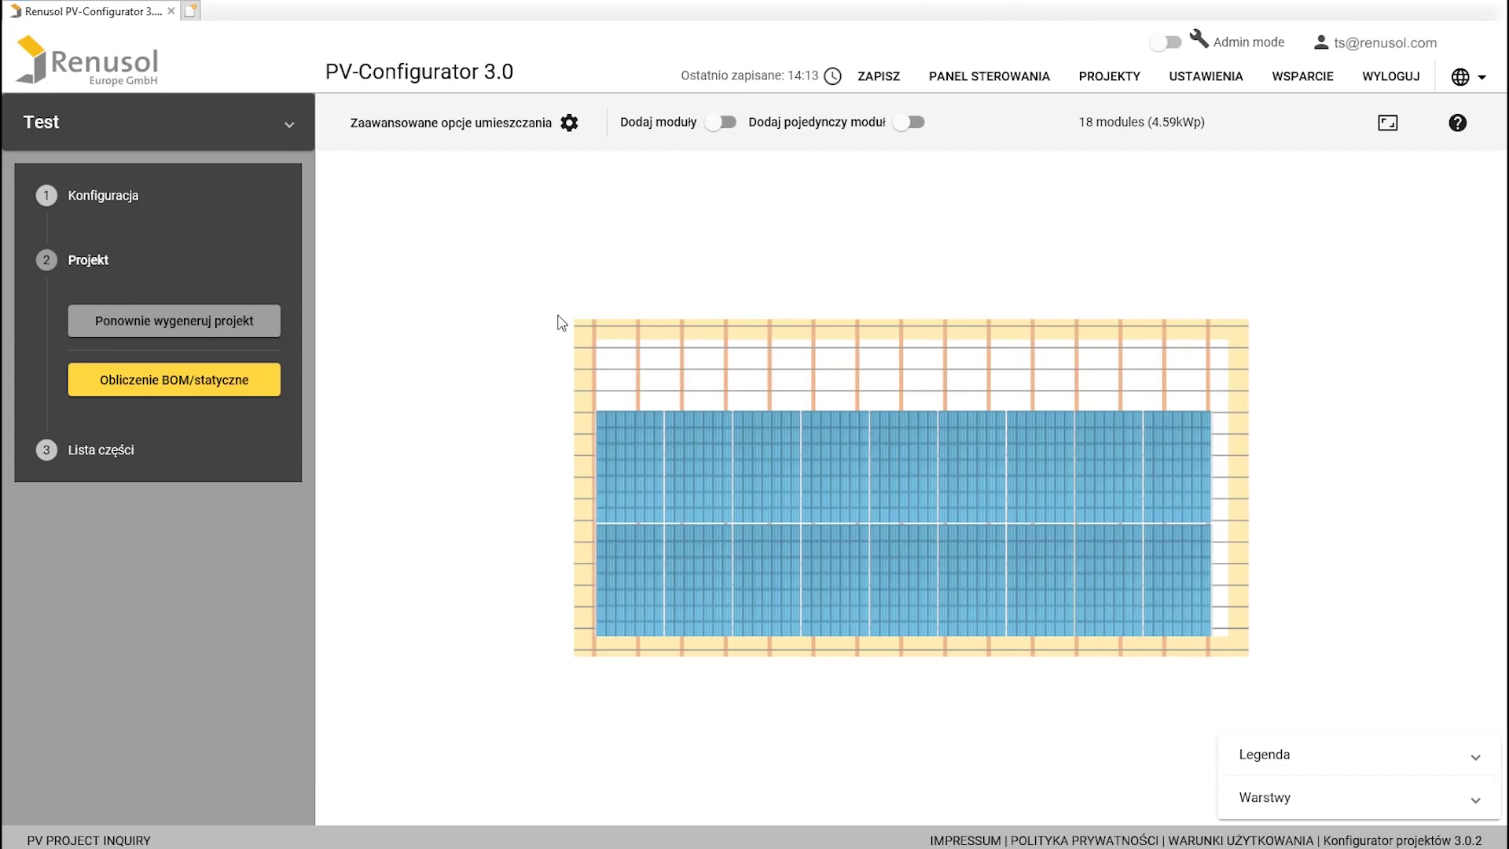
- Delete the fourteen modules in the seven left columns, and attach three single modules to the remaining block, two in the lower row and one above
{"action": "left_click_drag", "start_coordinate": [580, 329], "coordinate": [1045, 646]}
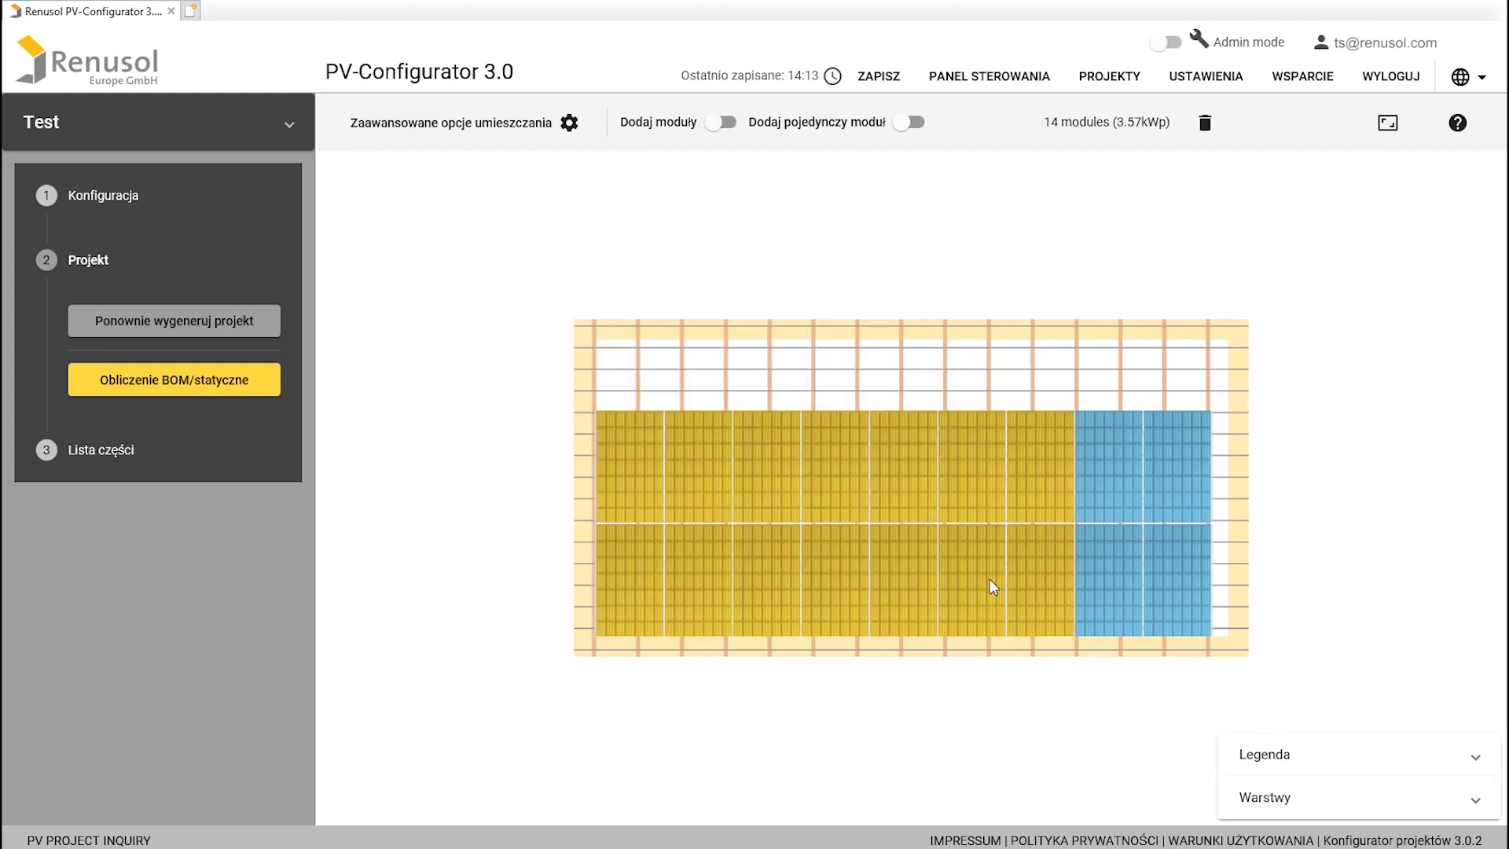
{"action": "key", "text": "Delete"}
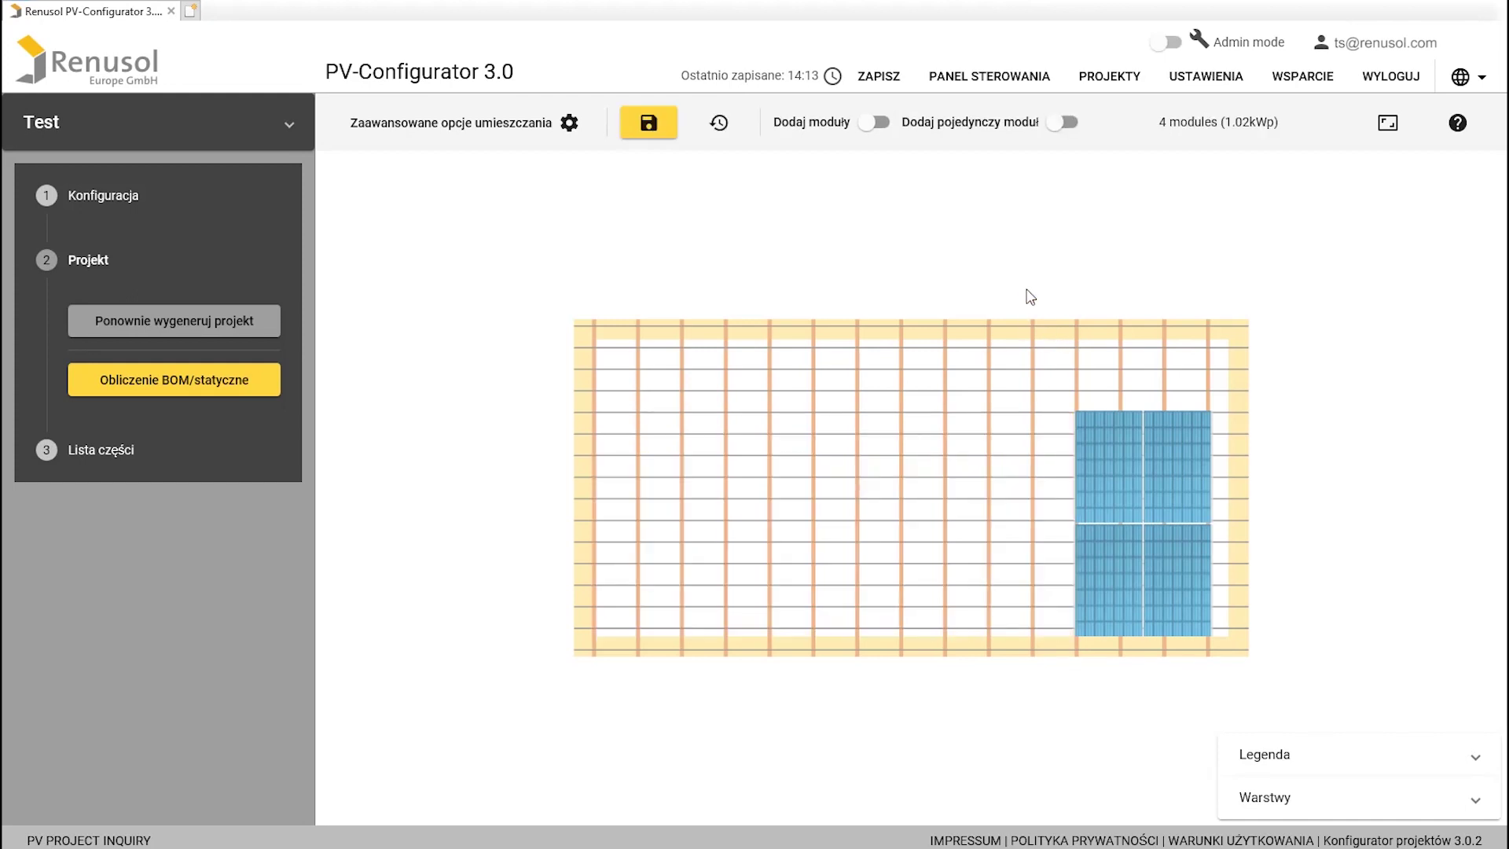
{"action": "left_click", "coordinate": [1069, 123]}
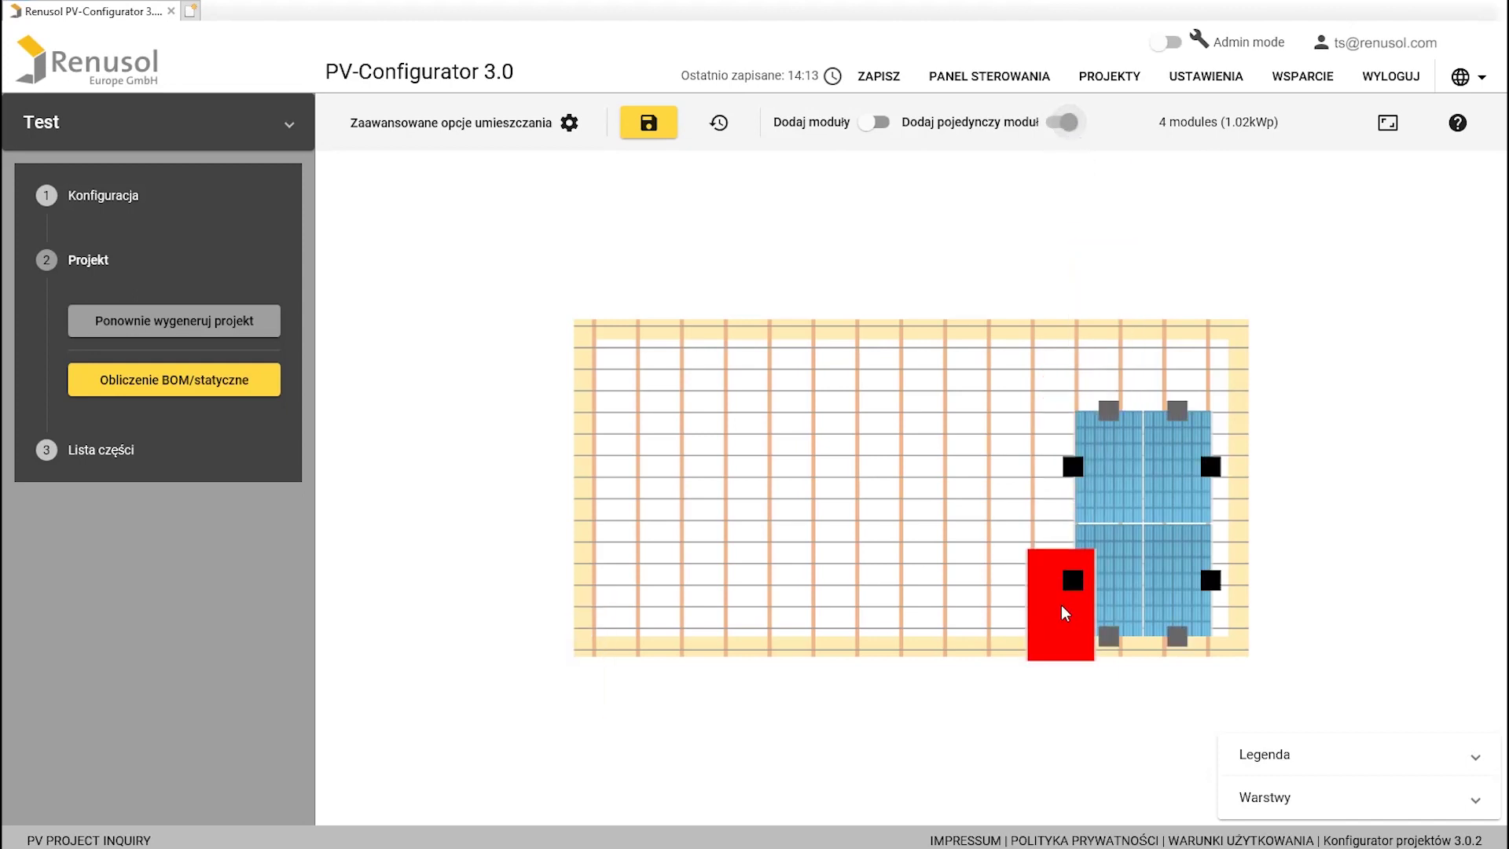
{"action": "left_click", "coordinate": [1069, 579]}
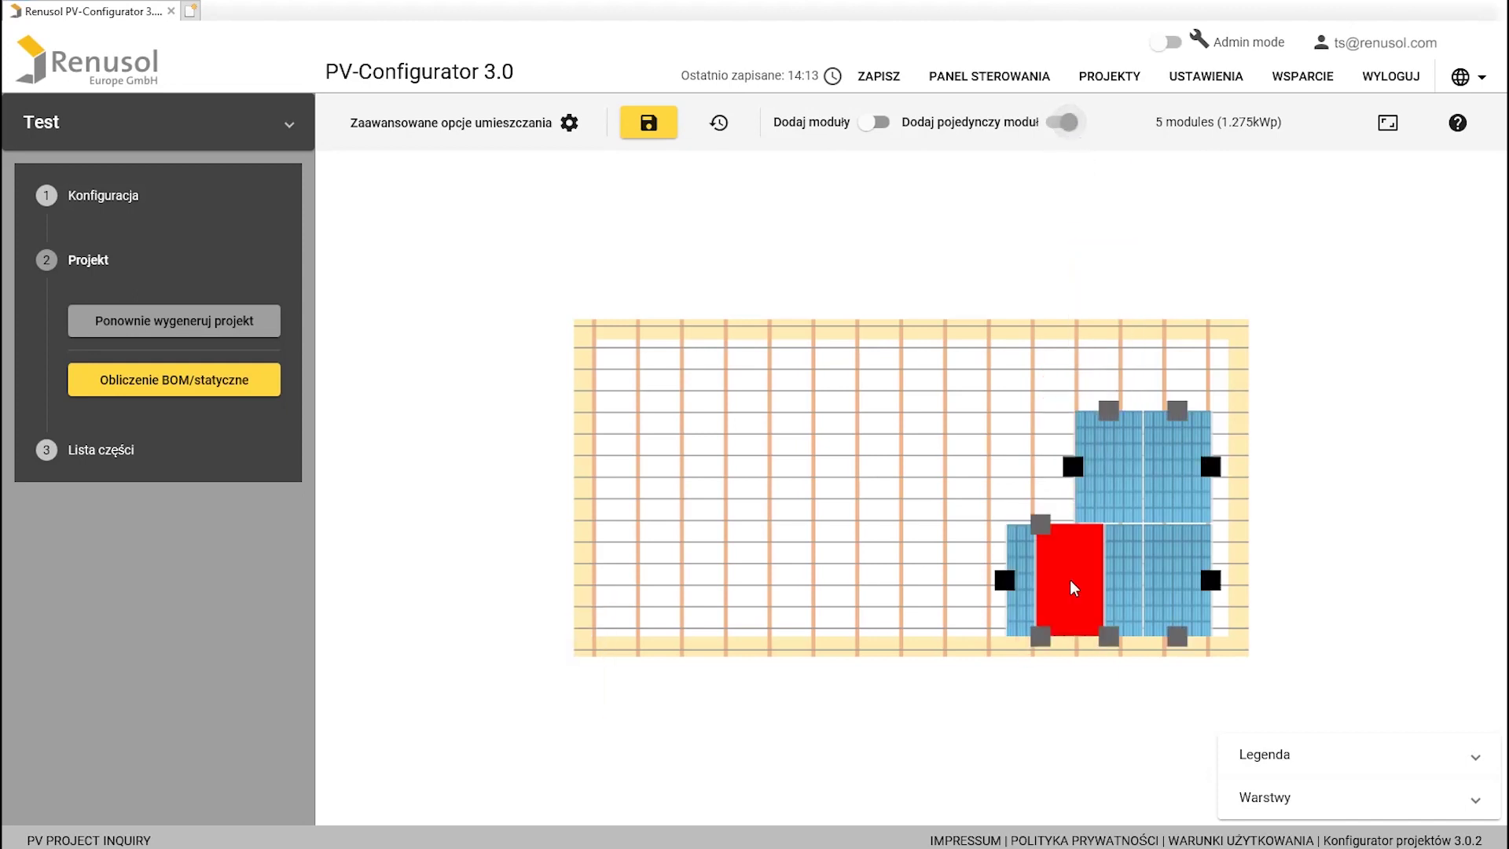
{"action": "left_click", "coordinate": [998, 583]}
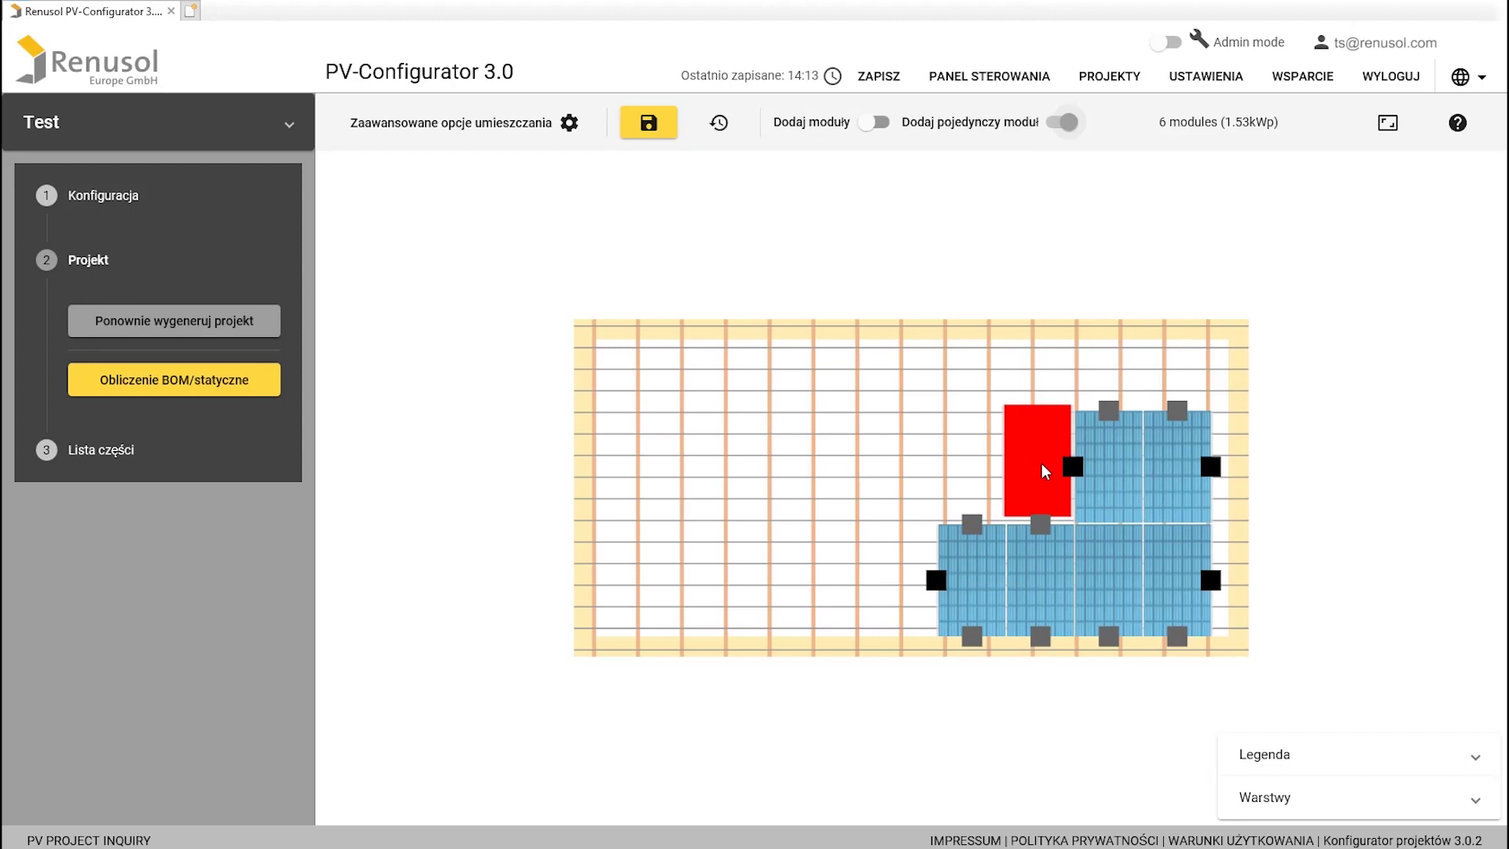
{"action": "left_click", "coordinate": [1071, 467]}
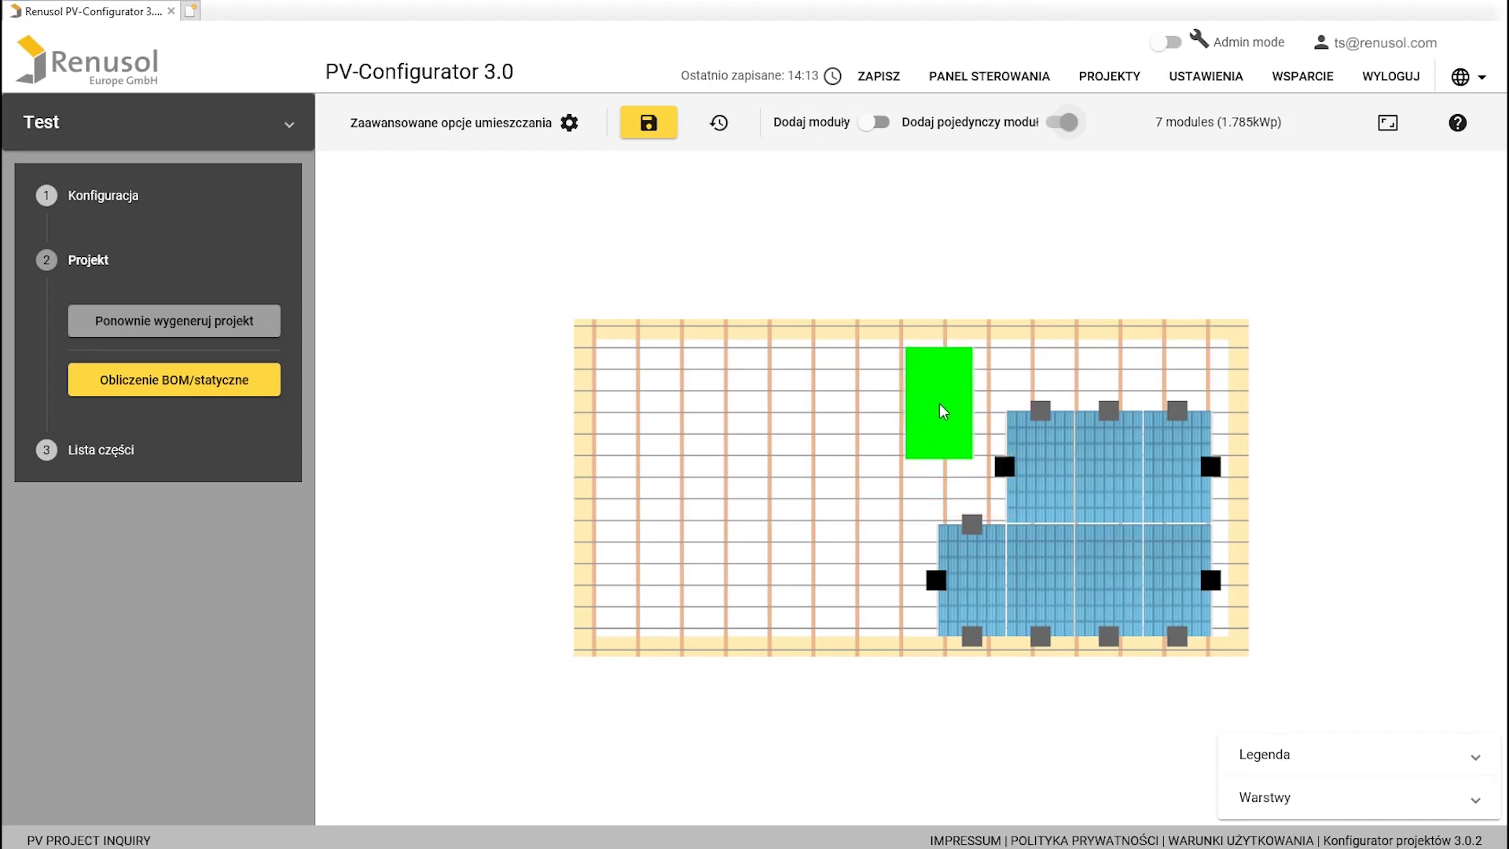
{"action": "key", "text": "Escape"}
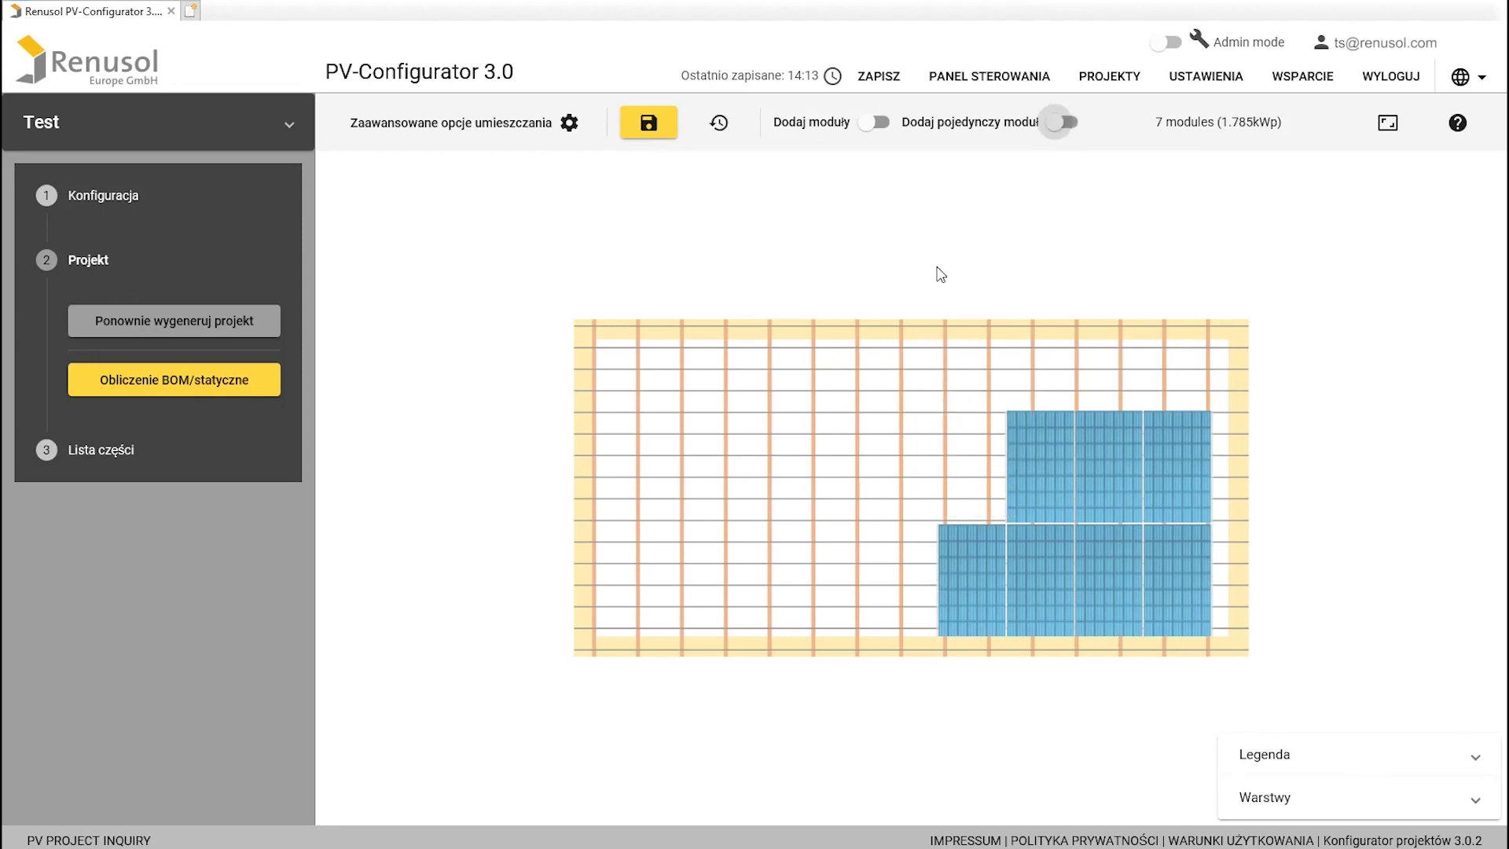
- Add a group of four modules in the free lower-left roof area, and move it against the left end of the upper module row
{"action": "left_click", "coordinate": [874, 122]}
{"action": "left_click_drag", "start_coordinate": [610, 413], "coordinate": [1193, 667]}
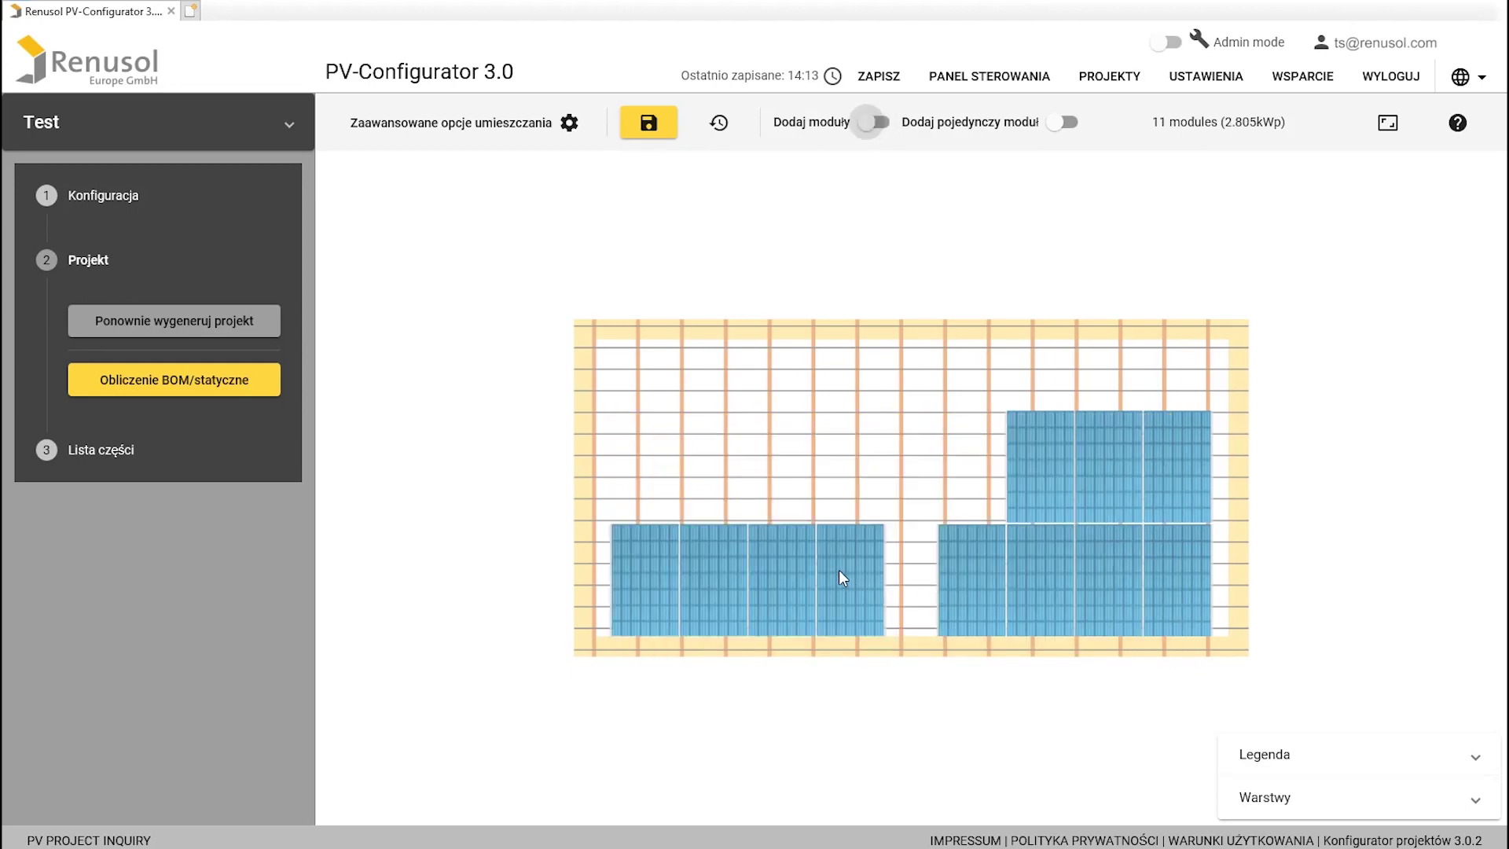
{"action": "left_click_drag", "start_coordinate": [629, 567], "coordinate": [1004, 465]}
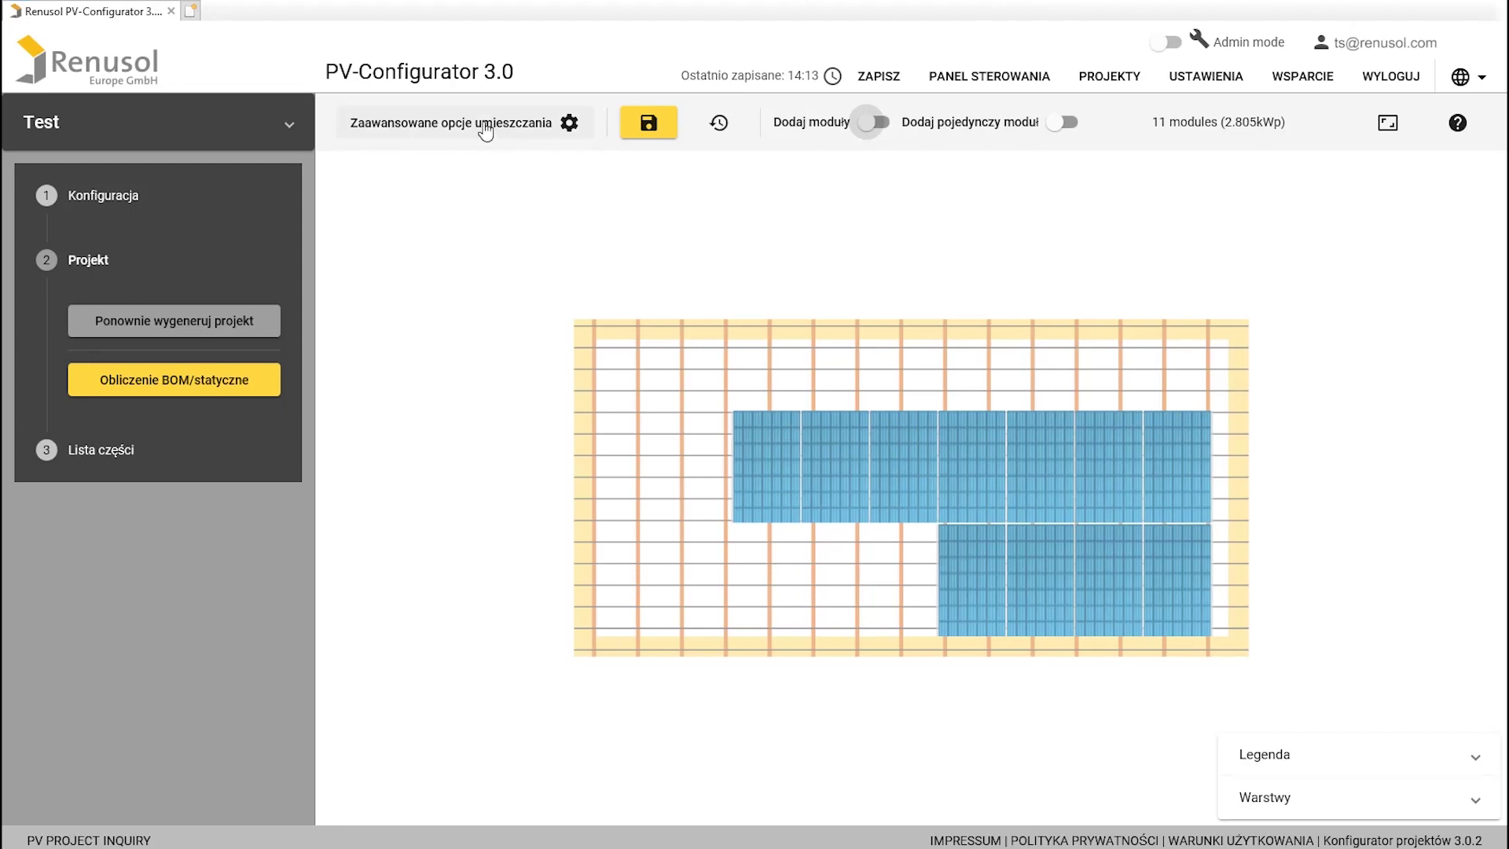
- Review the advanced placement options without changing them, and run the BOM and static calculation for the layout
{"action": "left_click", "coordinate": [485, 130]}
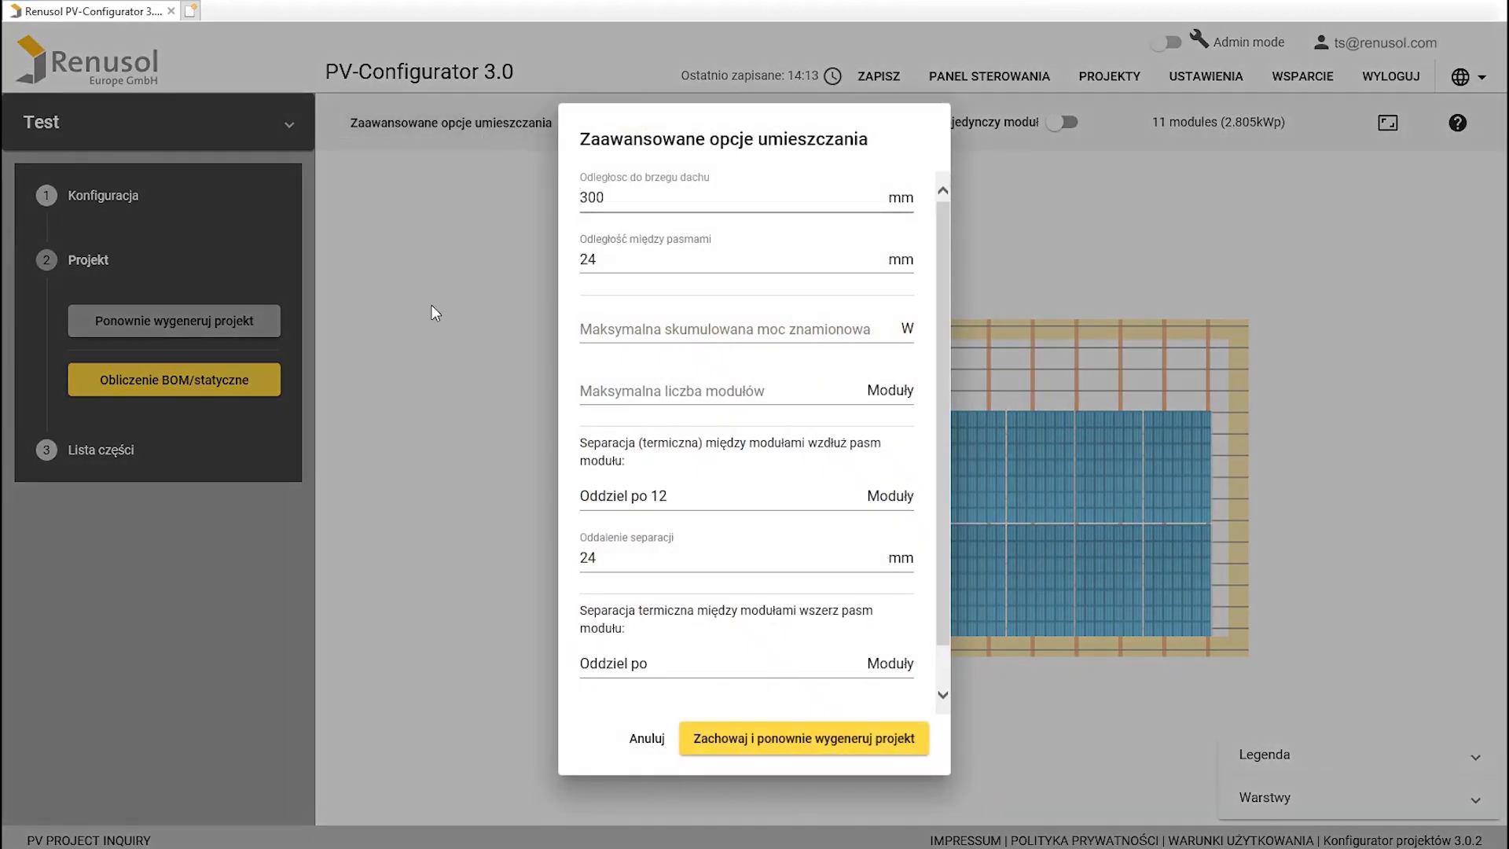
{"action": "left_click", "coordinate": [647, 738]}
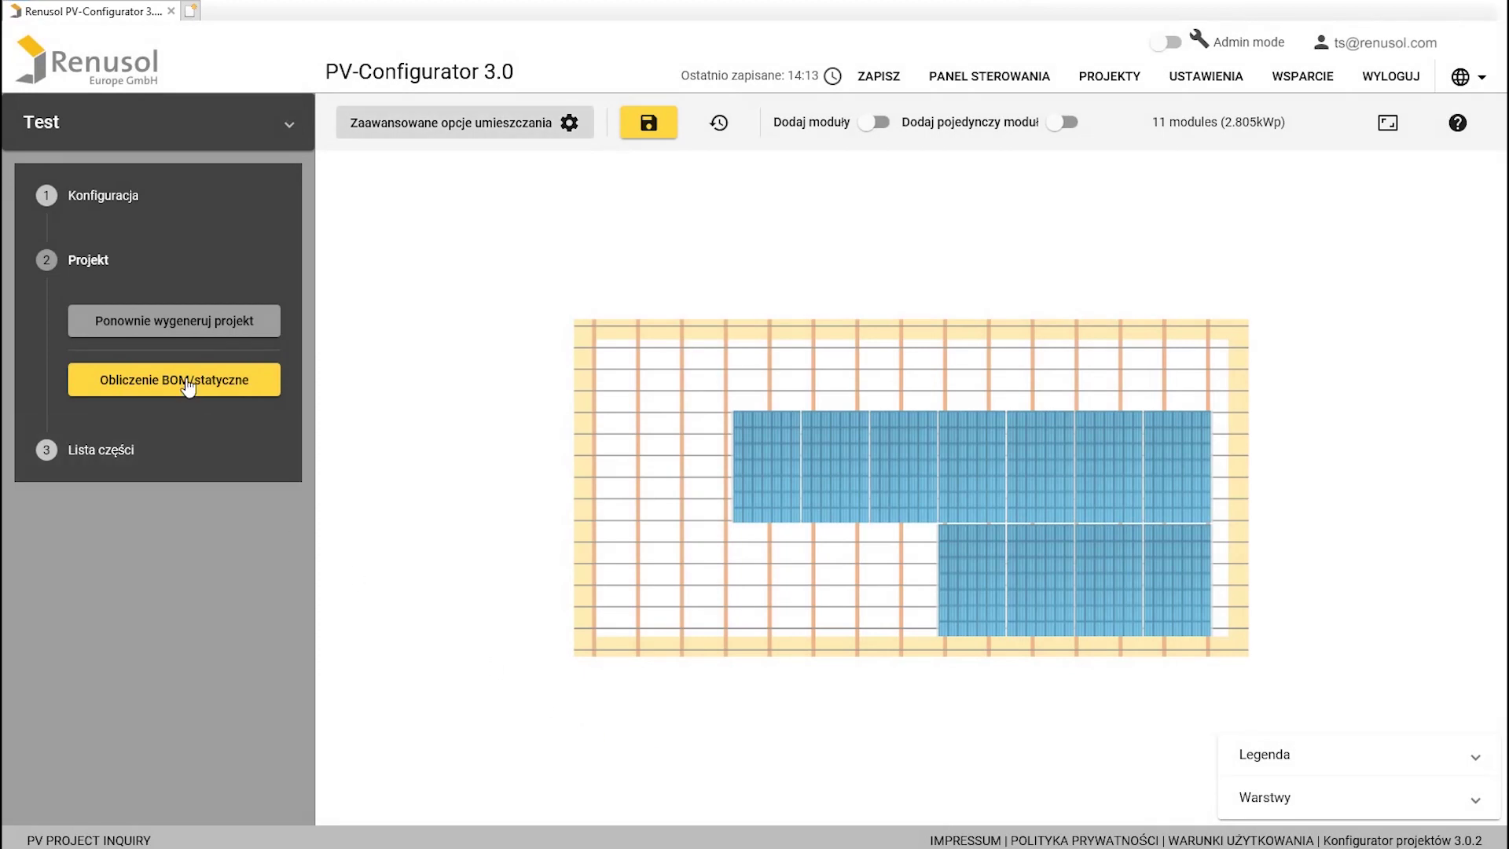
{"action": "left_click", "coordinate": [189, 385]}
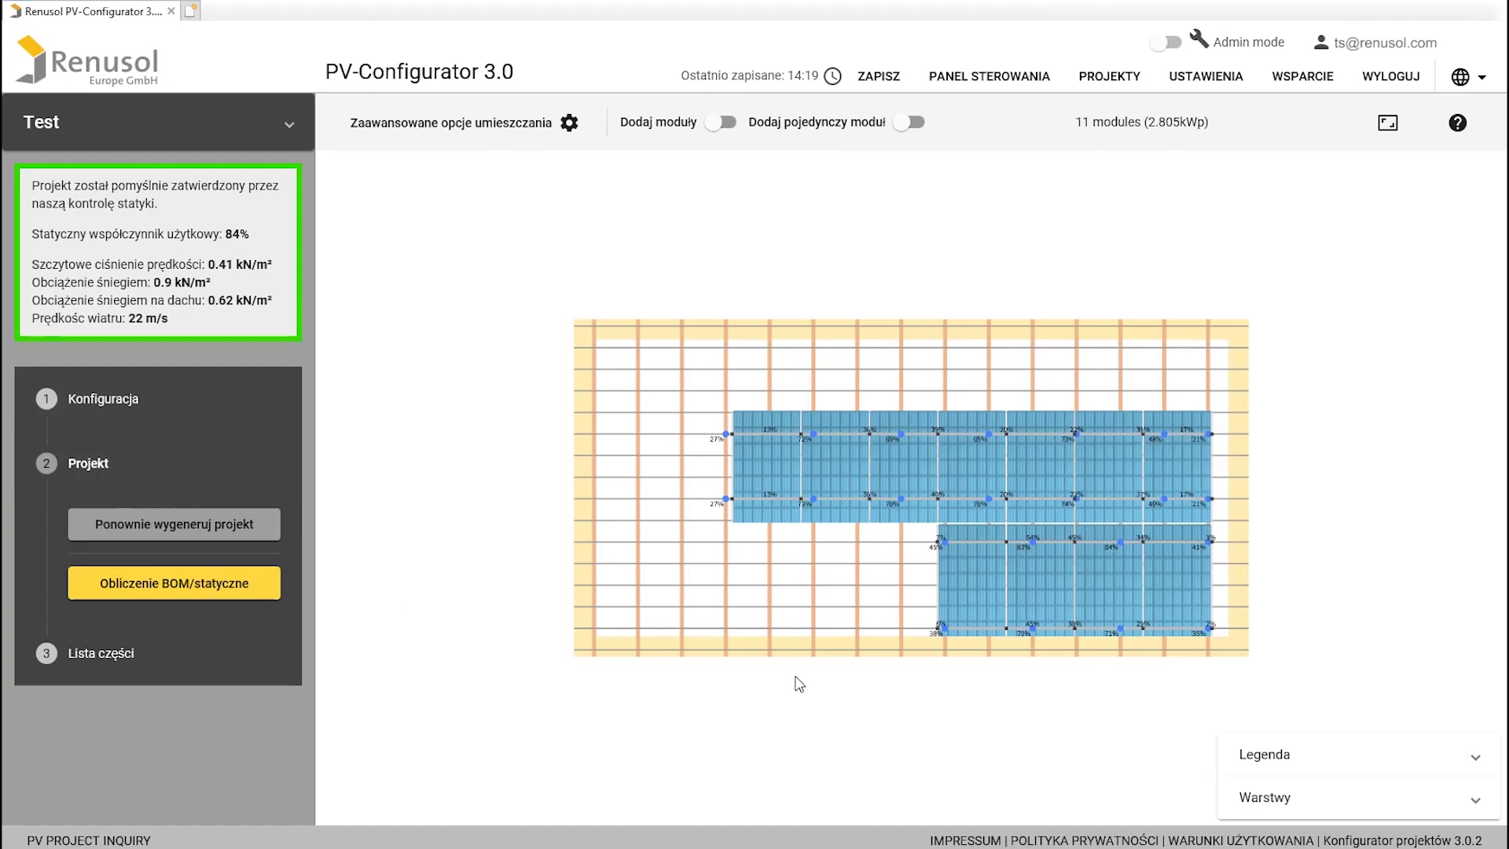
- Expand the legend and the layer list, and switch the Moduły layer off and back on to inspect the rails and fasteners
{"action": "left_click", "coordinate": [1298, 761]}
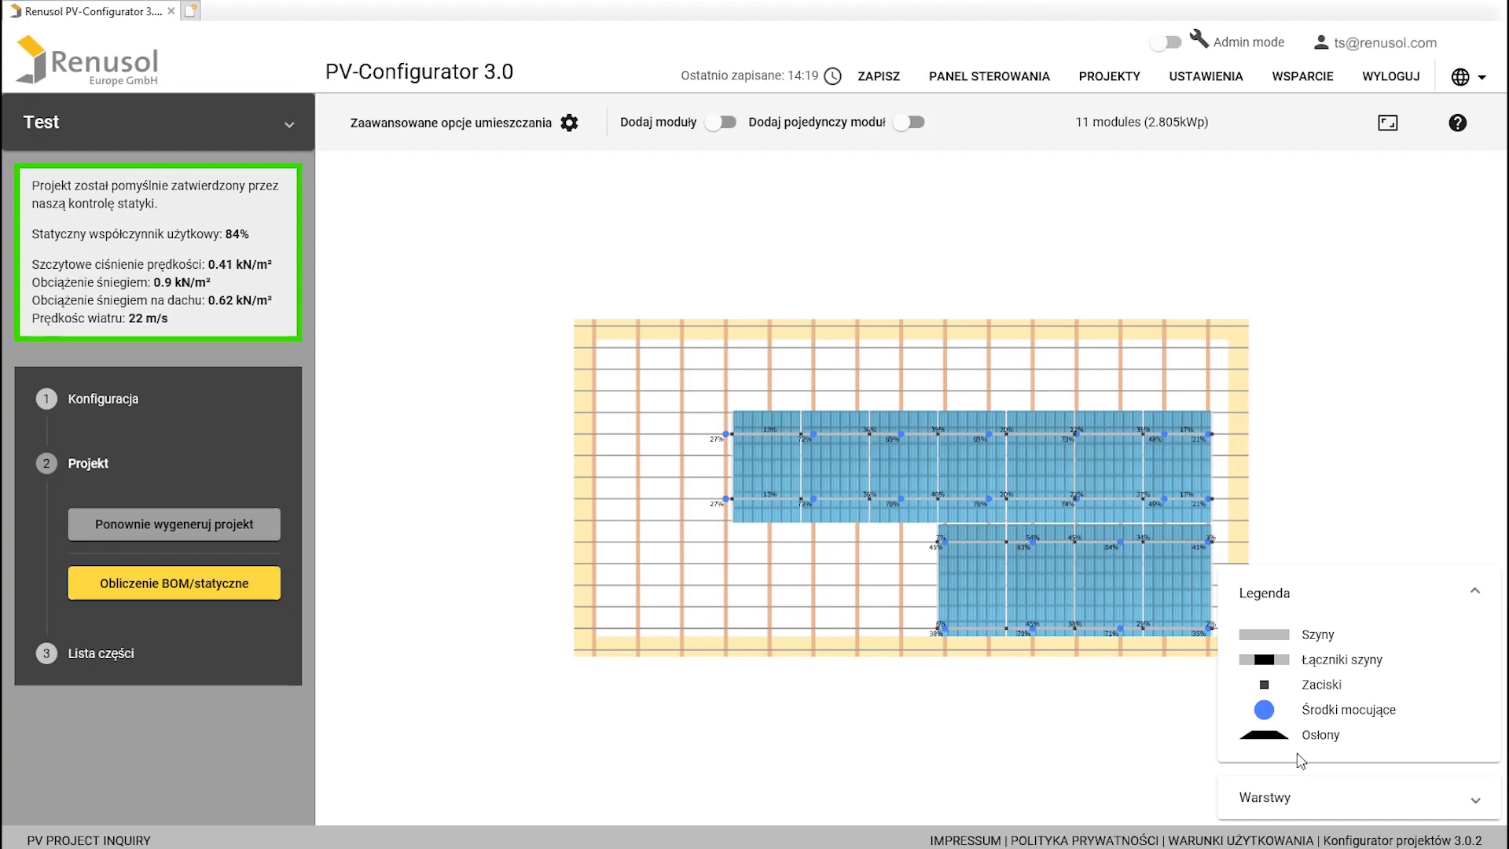
{"action": "left_click", "coordinate": [1269, 803]}
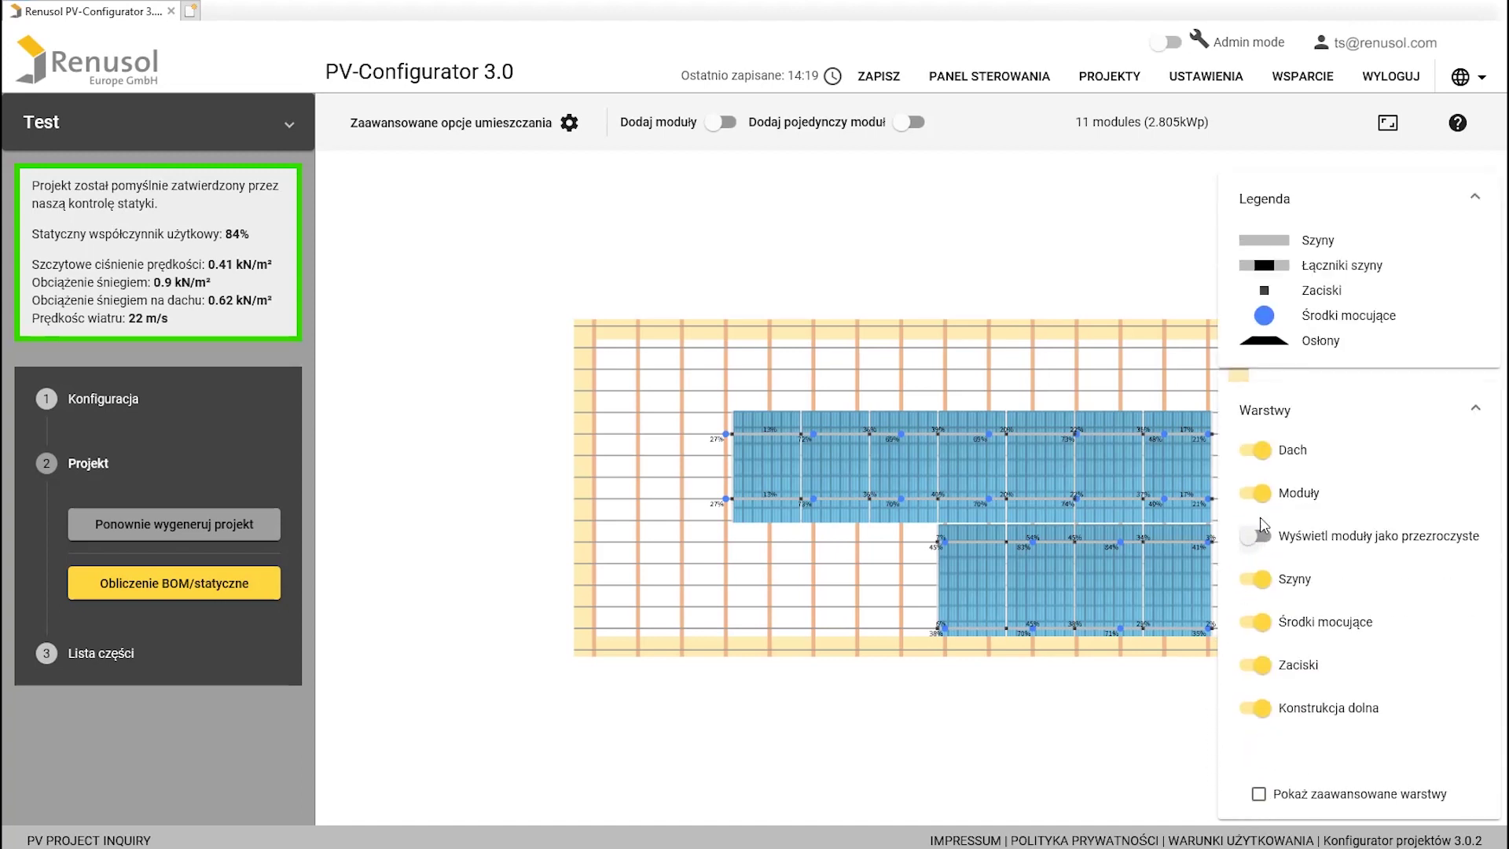
{"action": "left_click", "coordinate": [1259, 493]}
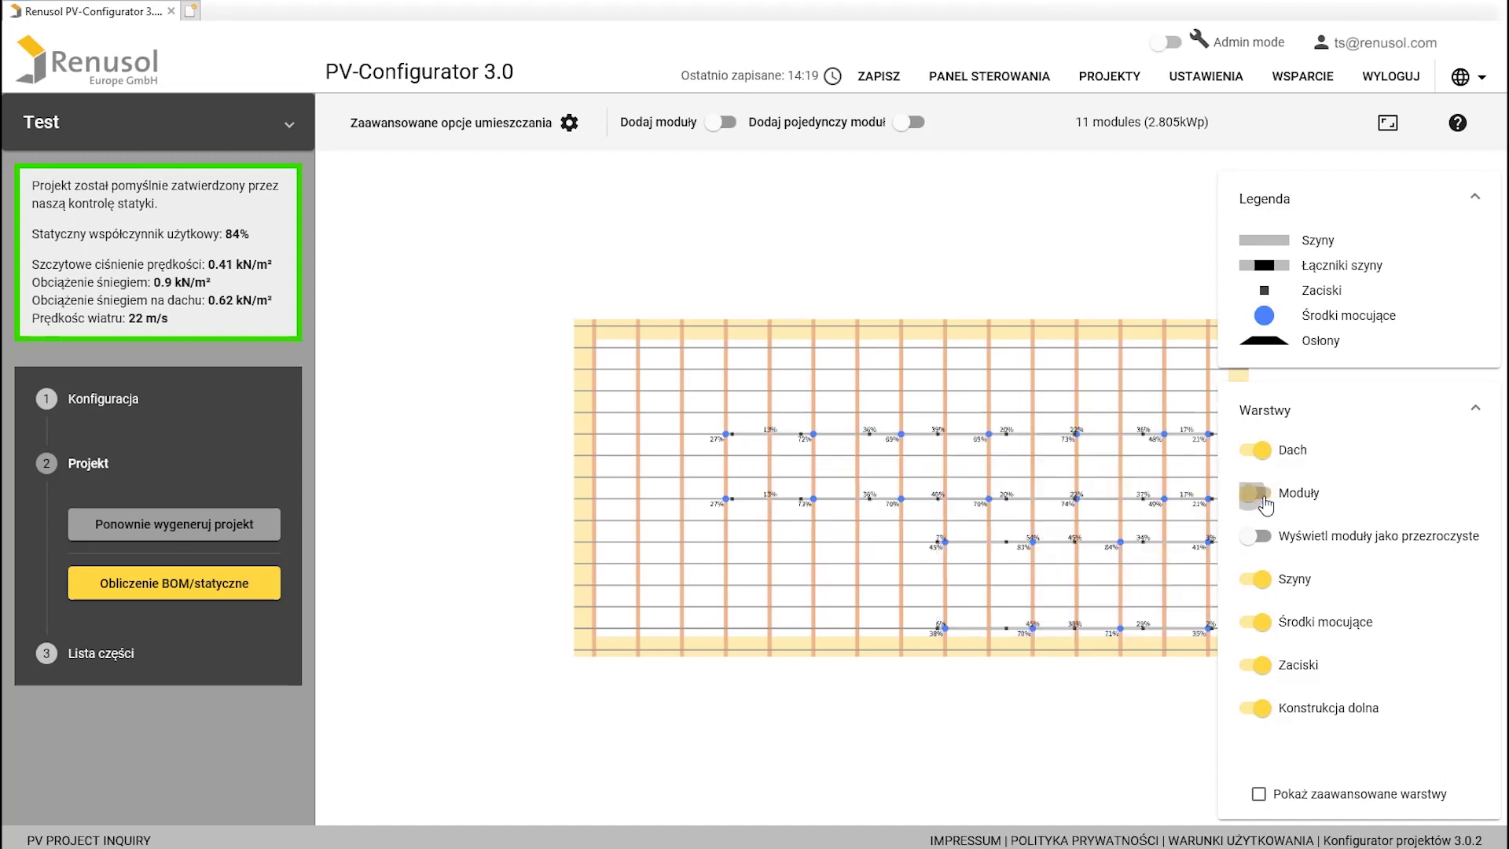
{"action": "left_click", "coordinate": [1260, 495]}
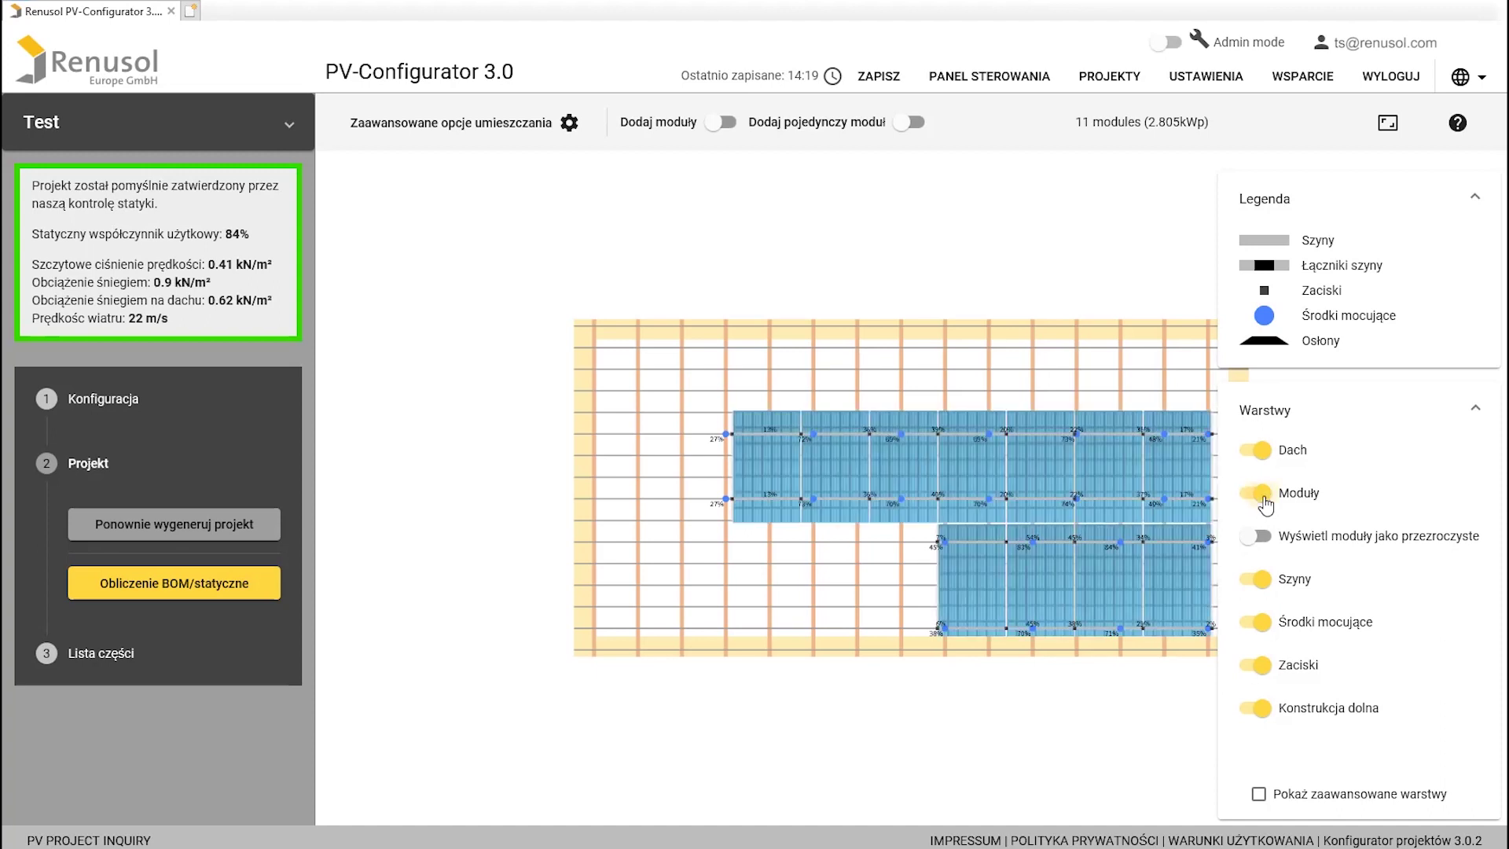
- Switch the Środki mocujące layer off and back on to inspect the fasteners, and go to the project's parts list
{"action": "left_click", "coordinate": [1262, 624]}
{"action": "left_click", "coordinate": [1262, 624]}
{"action": "left_click", "coordinate": [110, 657]}
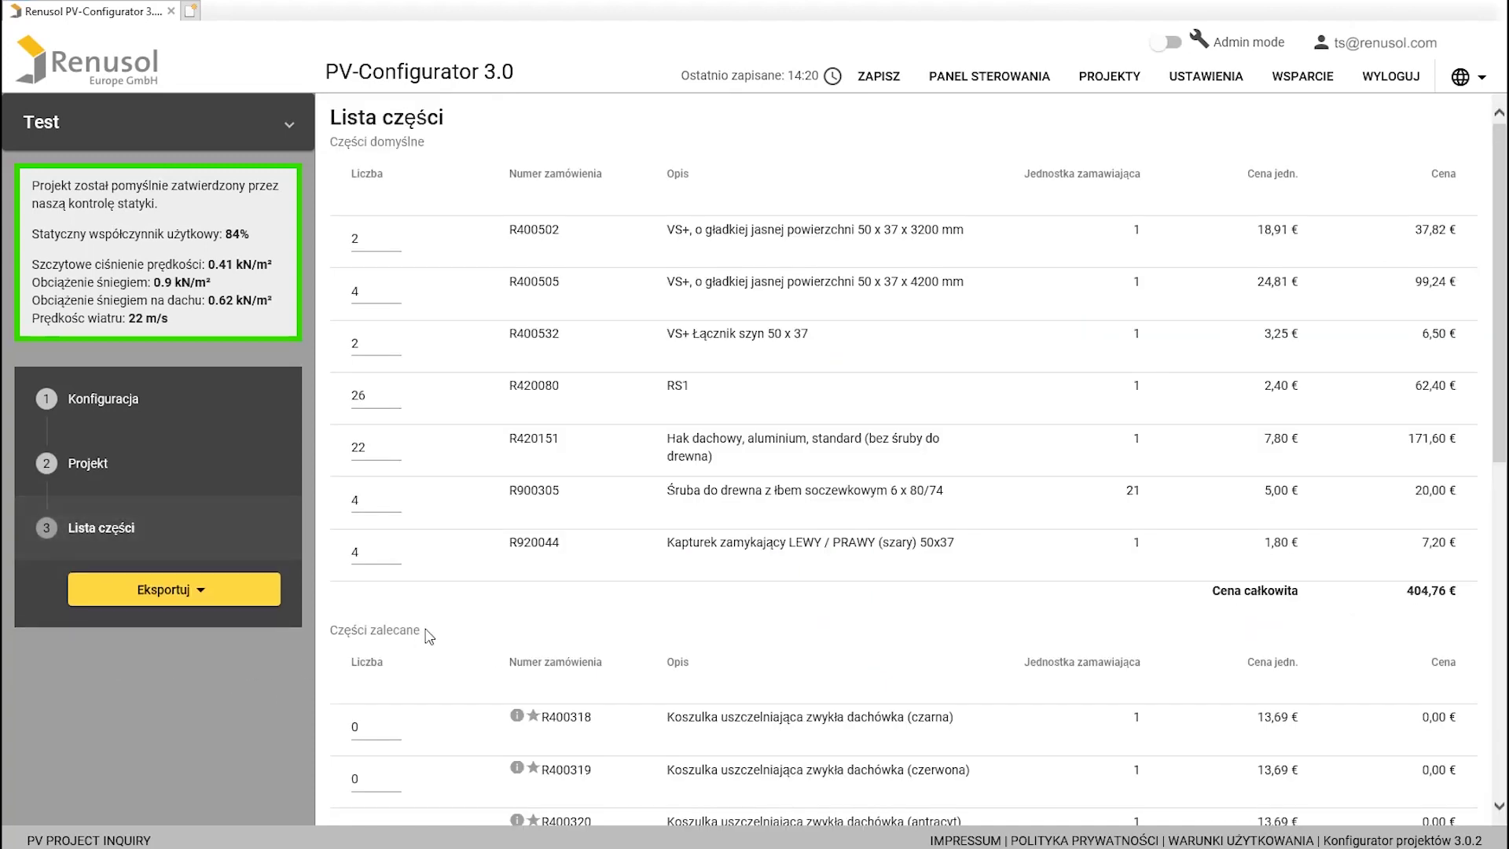
- Set the quantity of recommended part R400318, the black tile sealing sleeve, to 10, and export the project report as a PDF
{"action": "scroll", "coordinate": [368, 605], "scroll_direction": "down", "scroll_amount": 4}
{"action": "left_click", "coordinate": [369, 397]}
{"action": "key", "text": "BackSpace"}
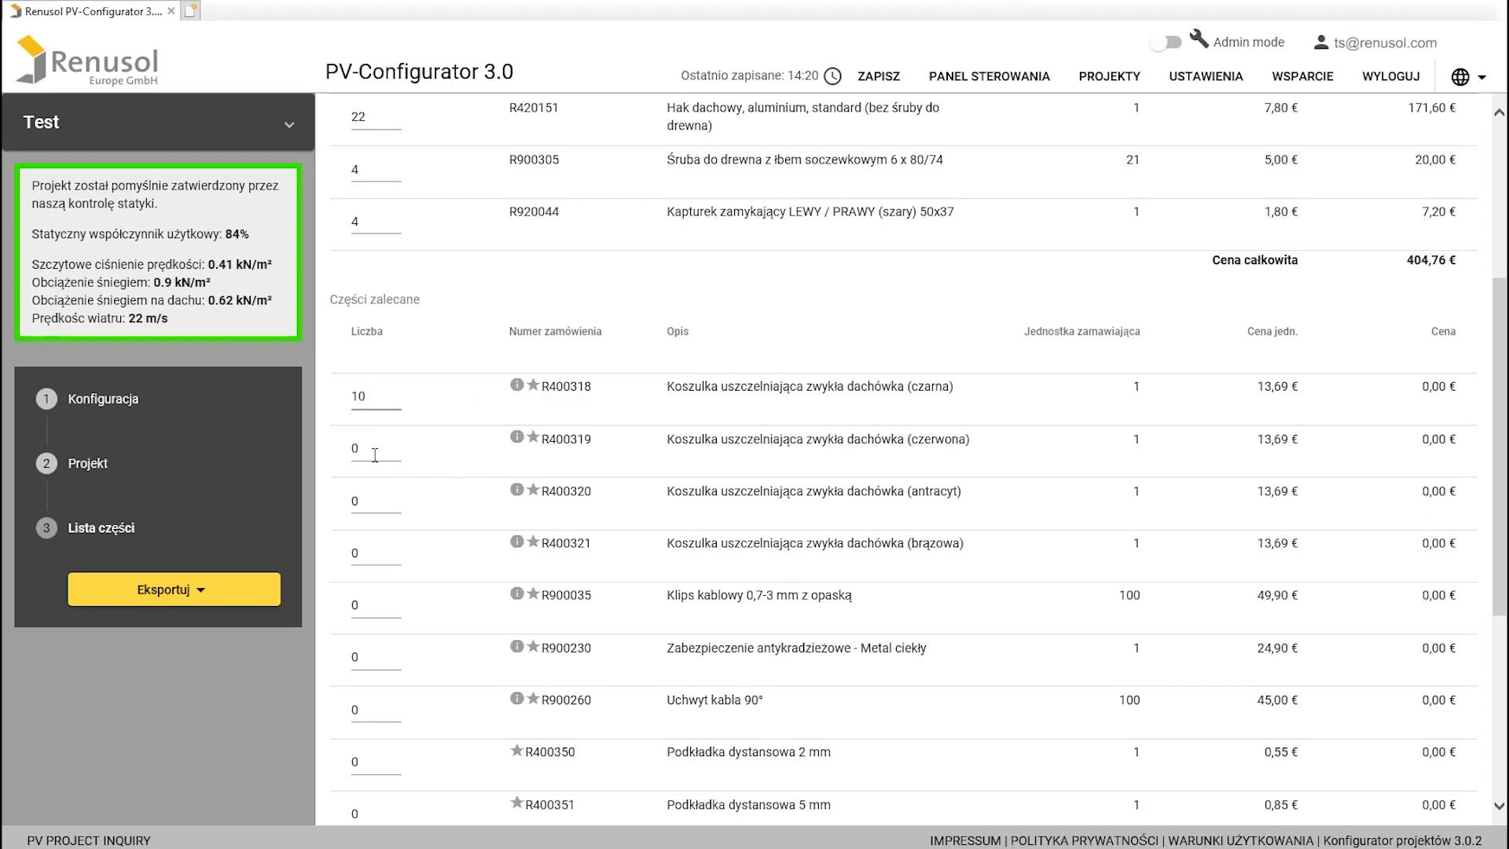
{"action": "left_click", "coordinate": [199, 596]}
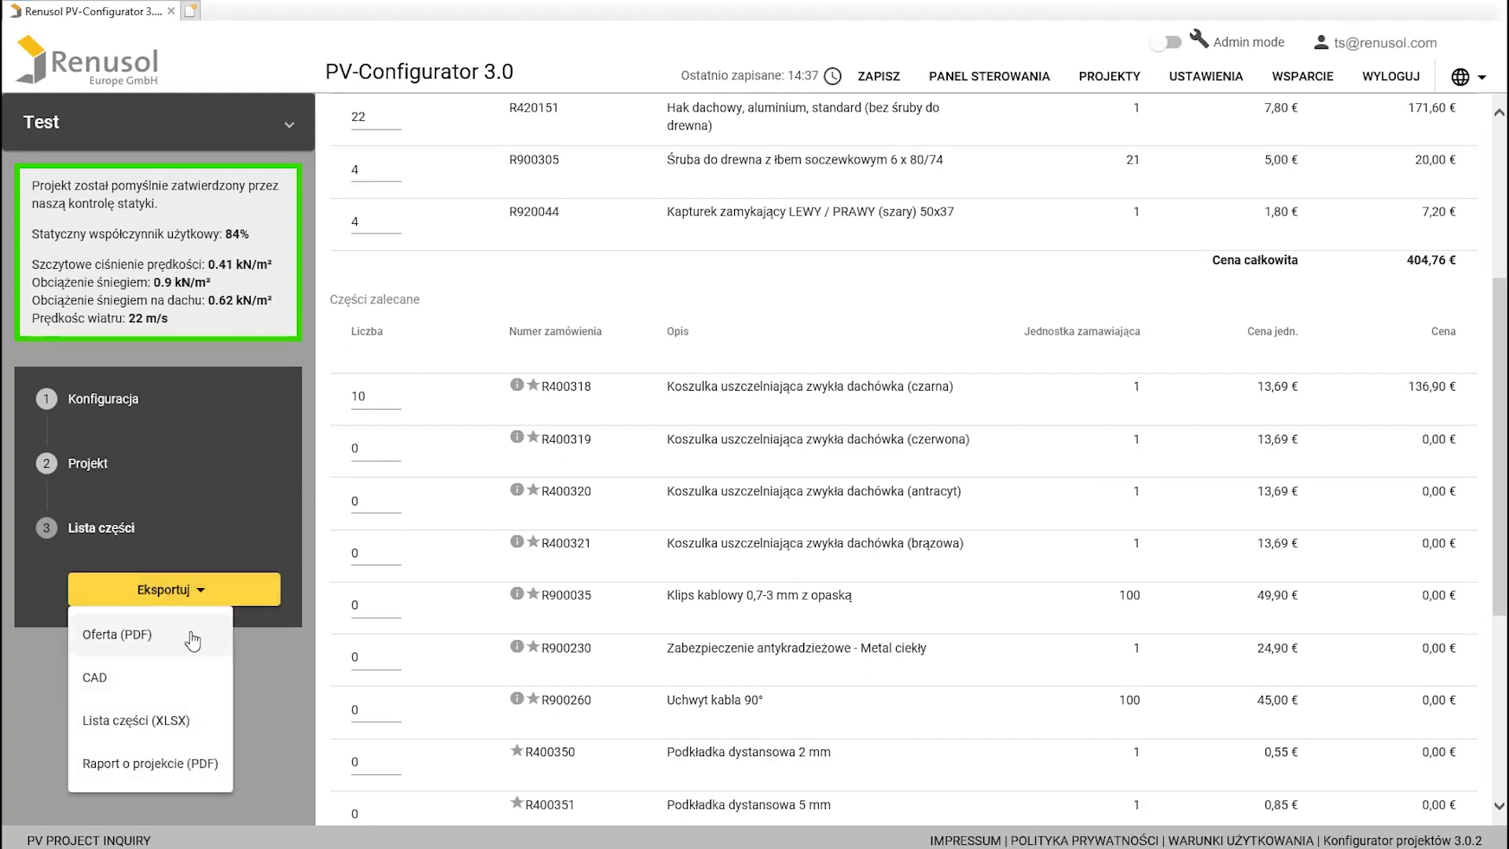
{"action": "left_click", "coordinate": [172, 772]}
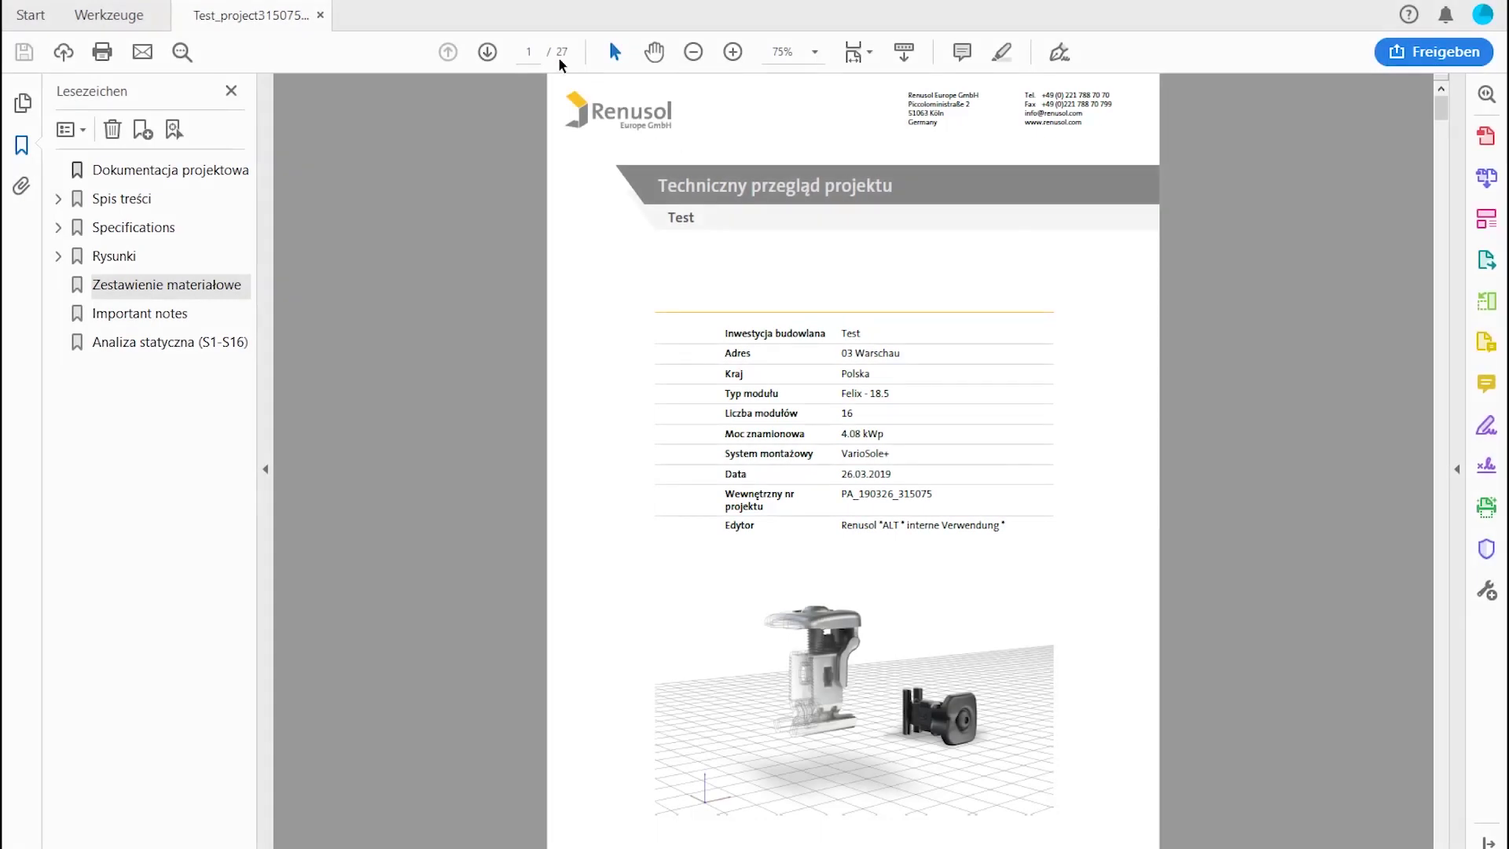
- In the PDF viewer, examine the exported report's roof, module and system specifications from page 4 and the bill of materials on page 13
{"action": "left_click", "coordinate": [539, 51]}
{"action": "type", "text": "4"}
{"action": "key", "text": "Return"}
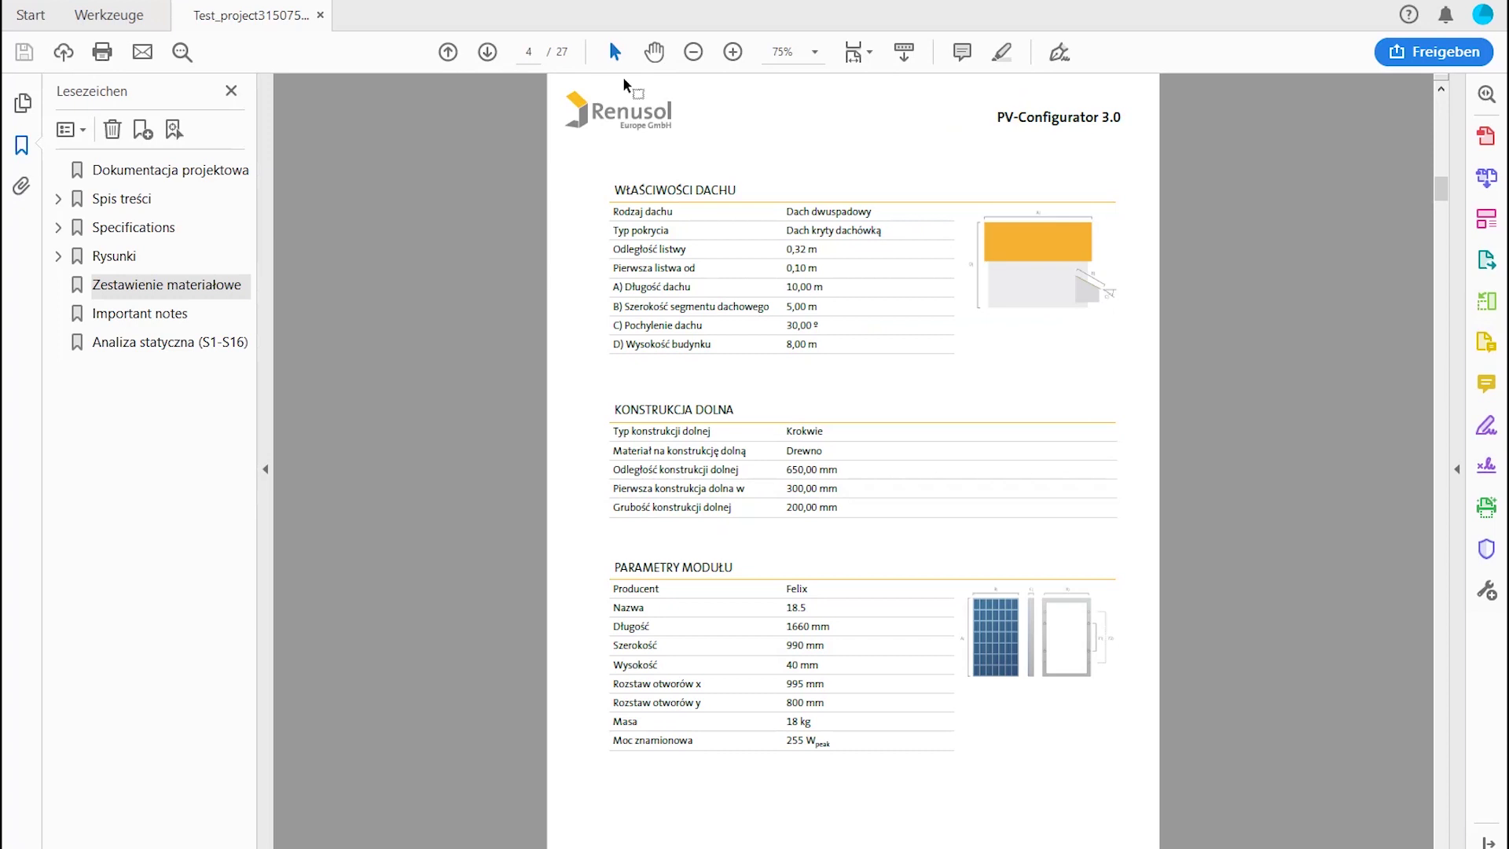
{"action": "scroll", "coordinate": [577, 139], "scroll_direction": "down", "scroll_amount": 10}
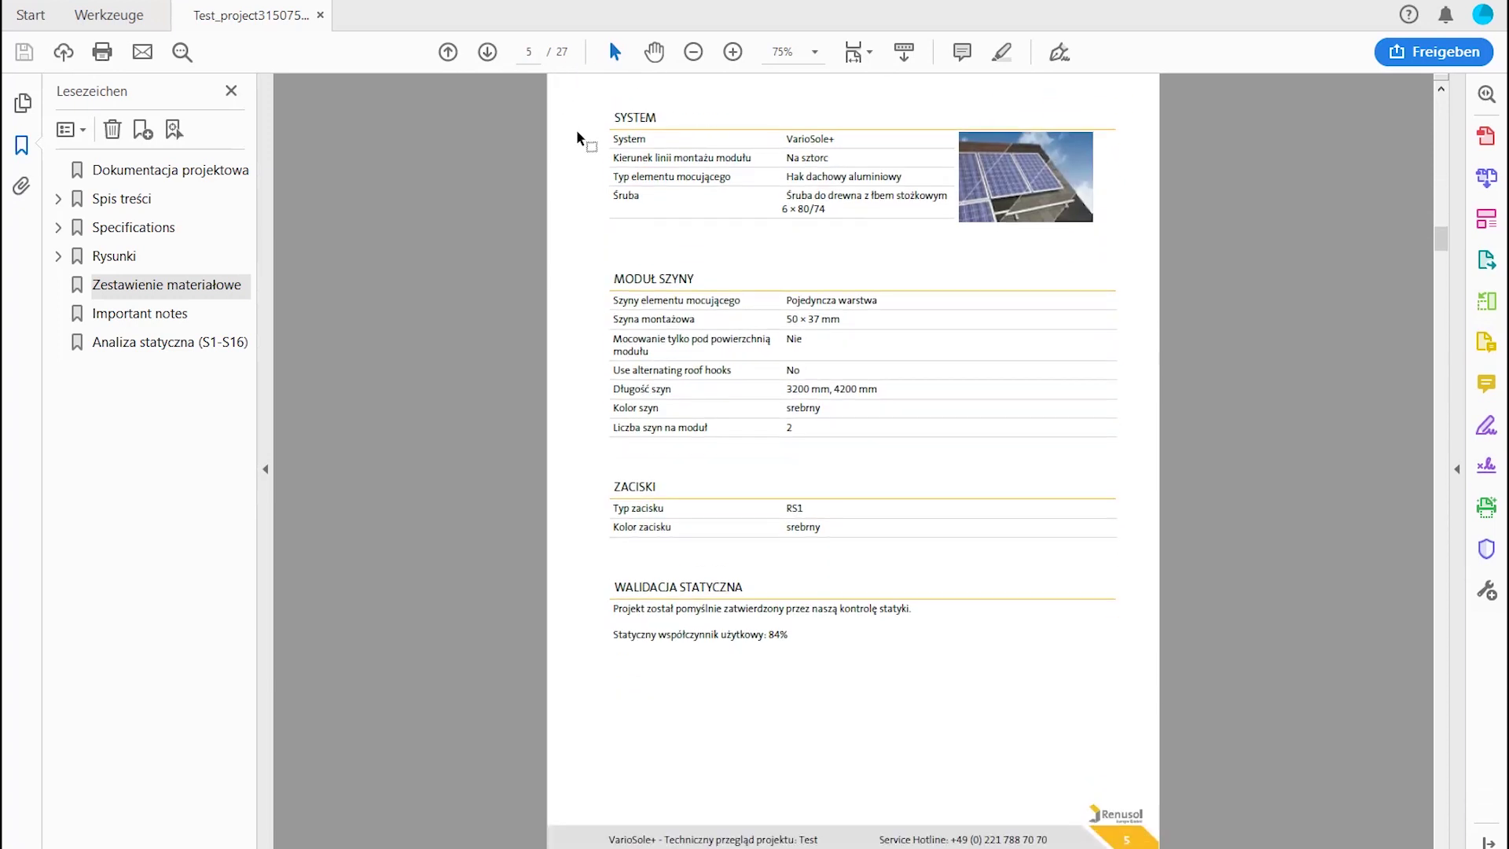
{"action": "left_click", "coordinate": [534, 52]}
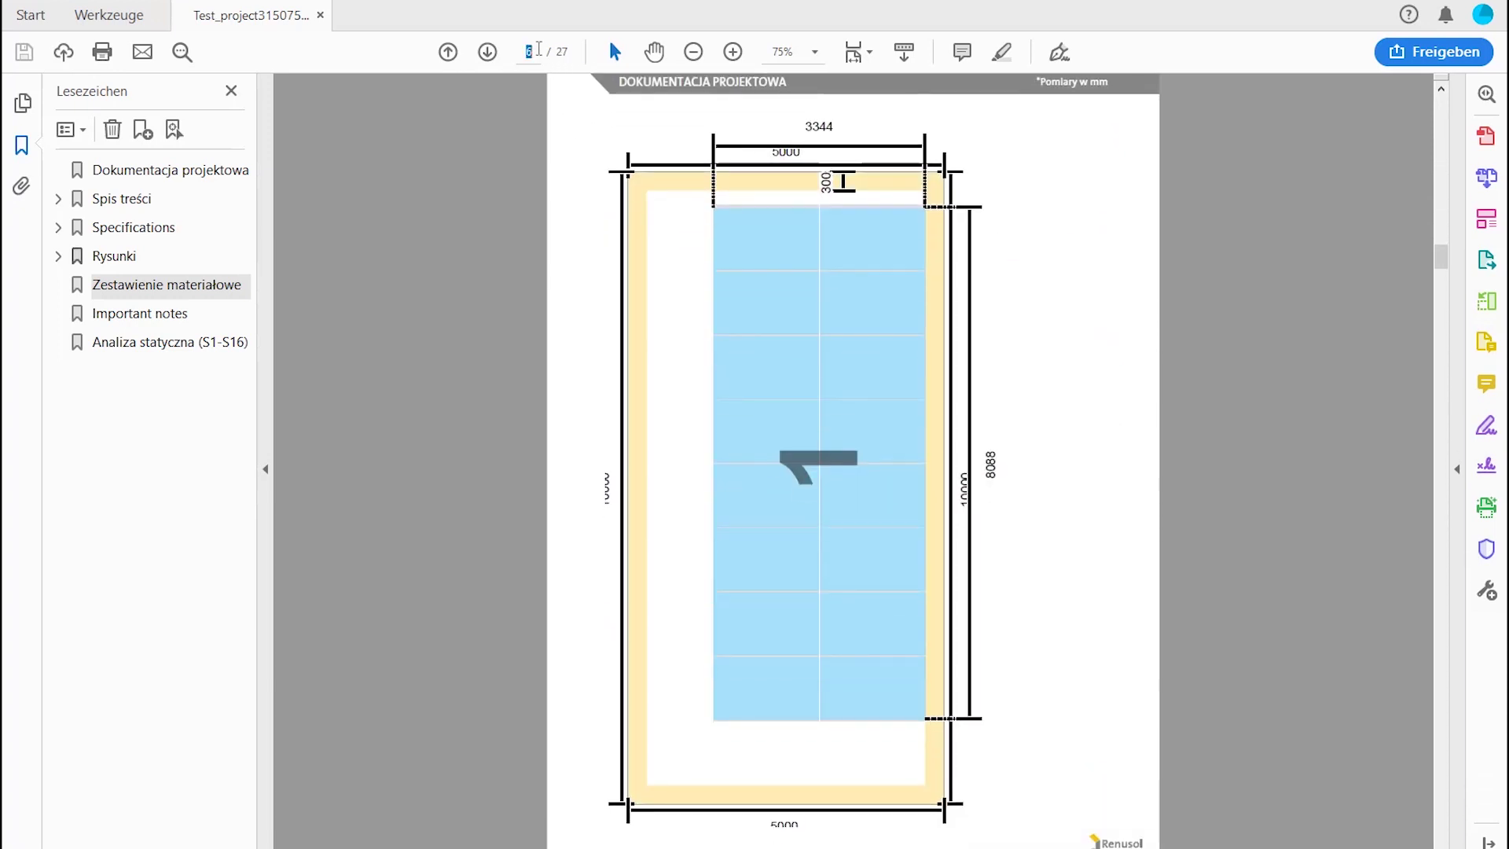
{"action": "type", "text": "13"}
{"action": "key", "text": "Return"}
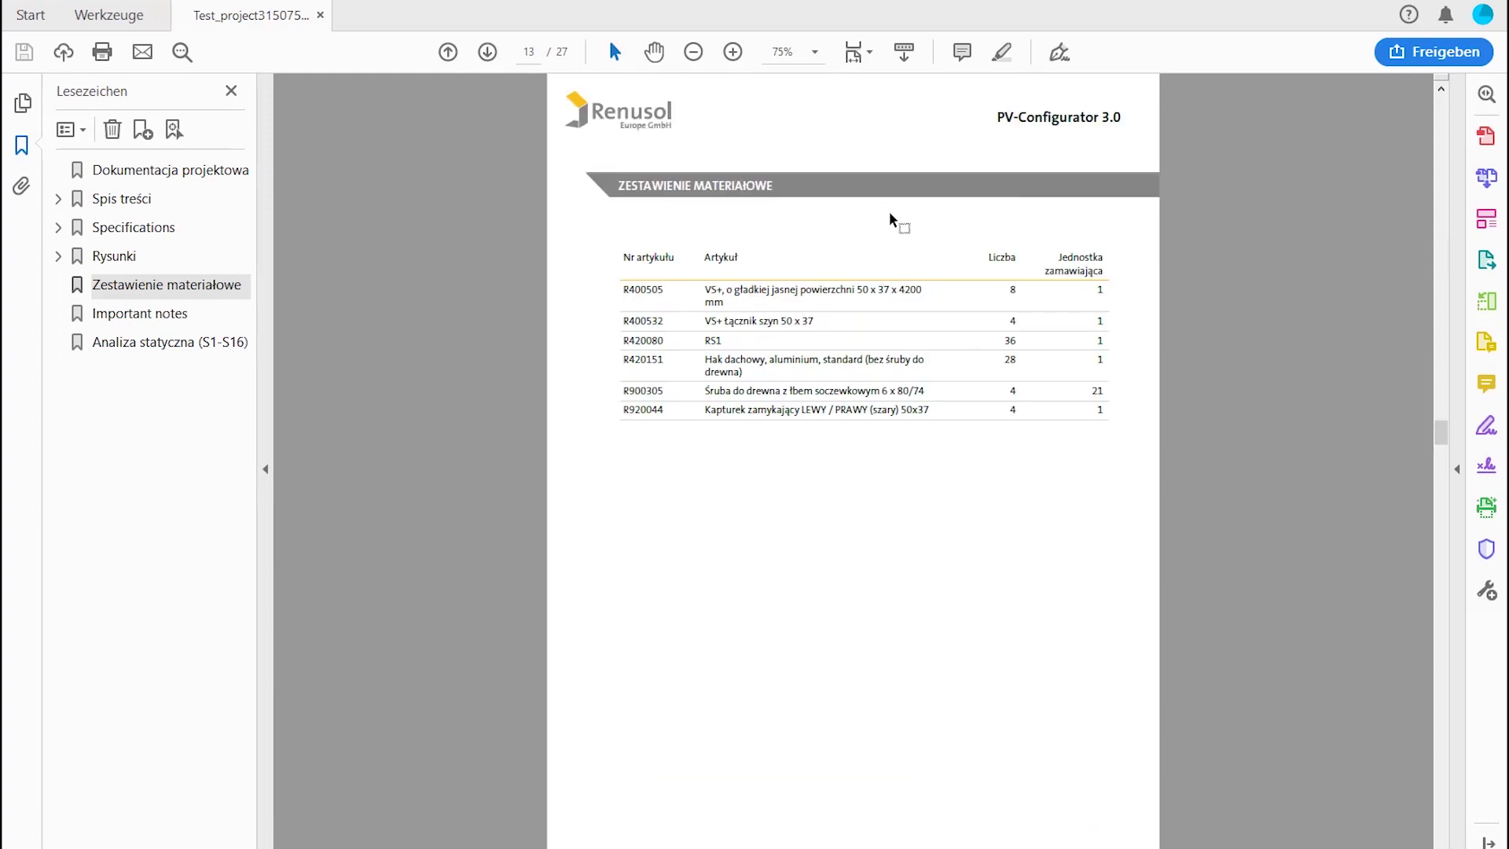
{"action": "scroll", "coordinate": [893, 222], "scroll_direction": "down", "scroll_amount": 1}
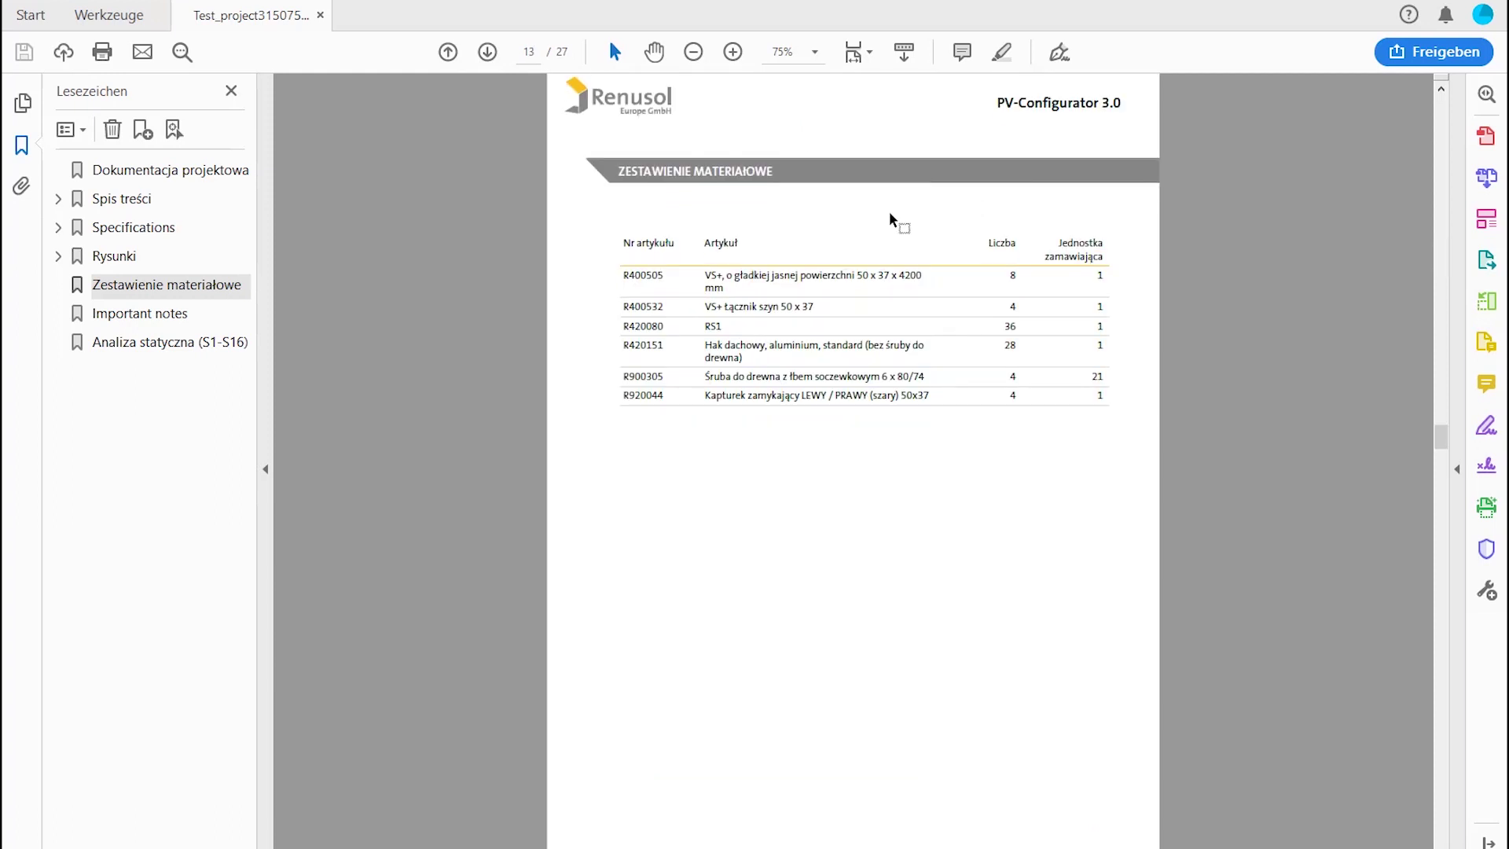